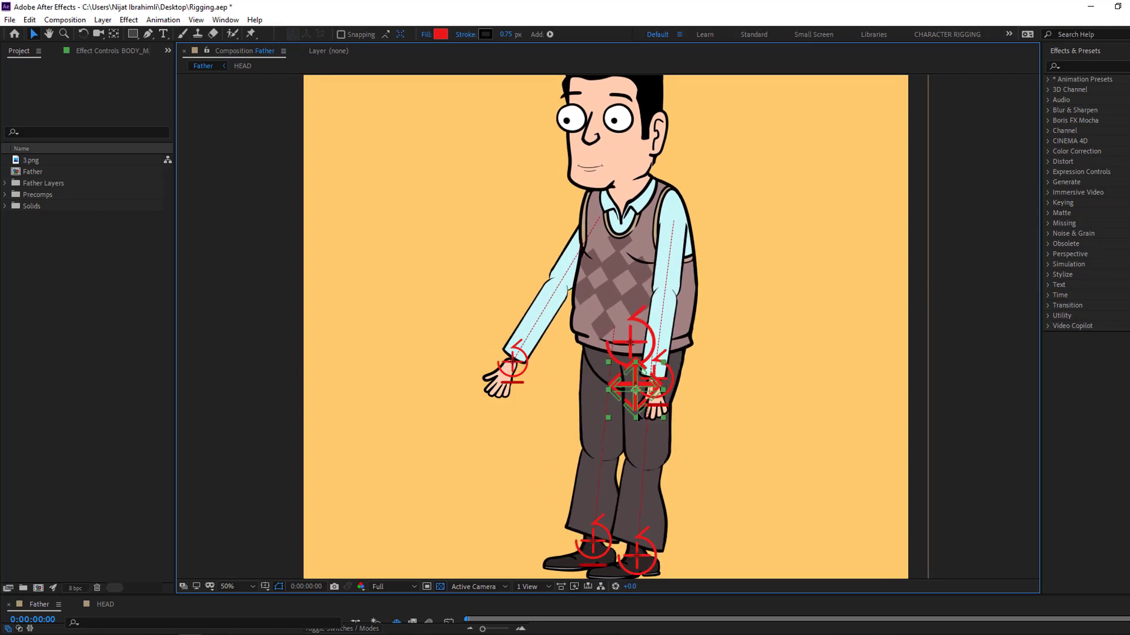
mouse_move(601, 538)
mouse_down()
mouse_move(526, 522)
mouse_move(567, 509)
mouse_move(542, 531)
mouse_move(601, 537)
mouse_up()
drag(638, 554, 479, 499)
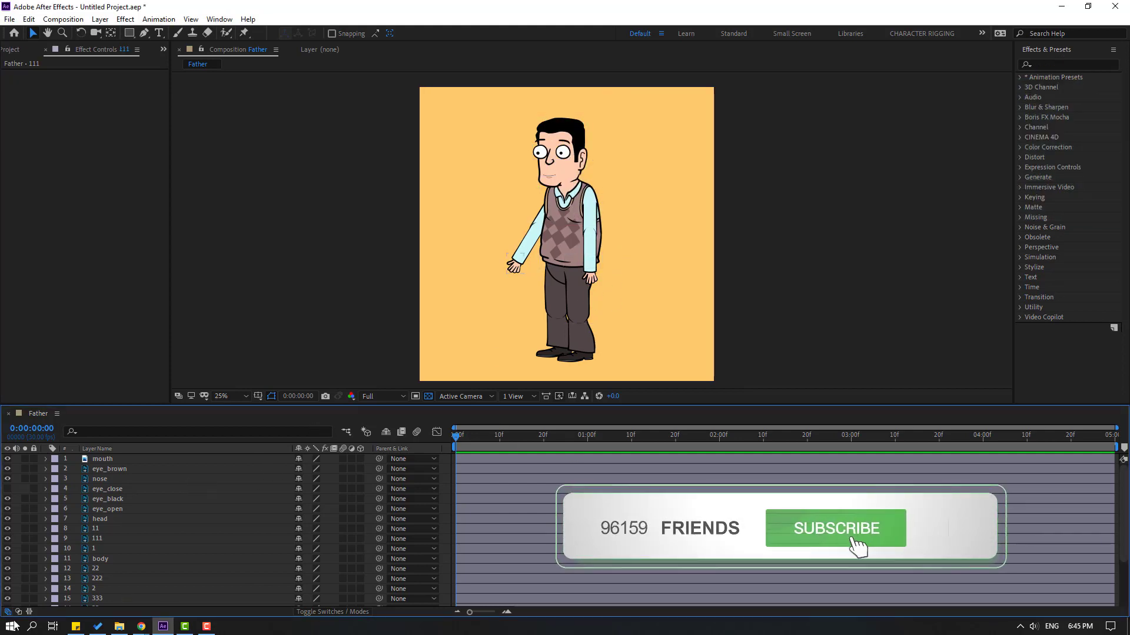
Highlight the front arm's three layers 1, 11 and 111 to identify their parts in the composition, then clear the selection.
click(118, 548)
ctrl+click(118, 529)
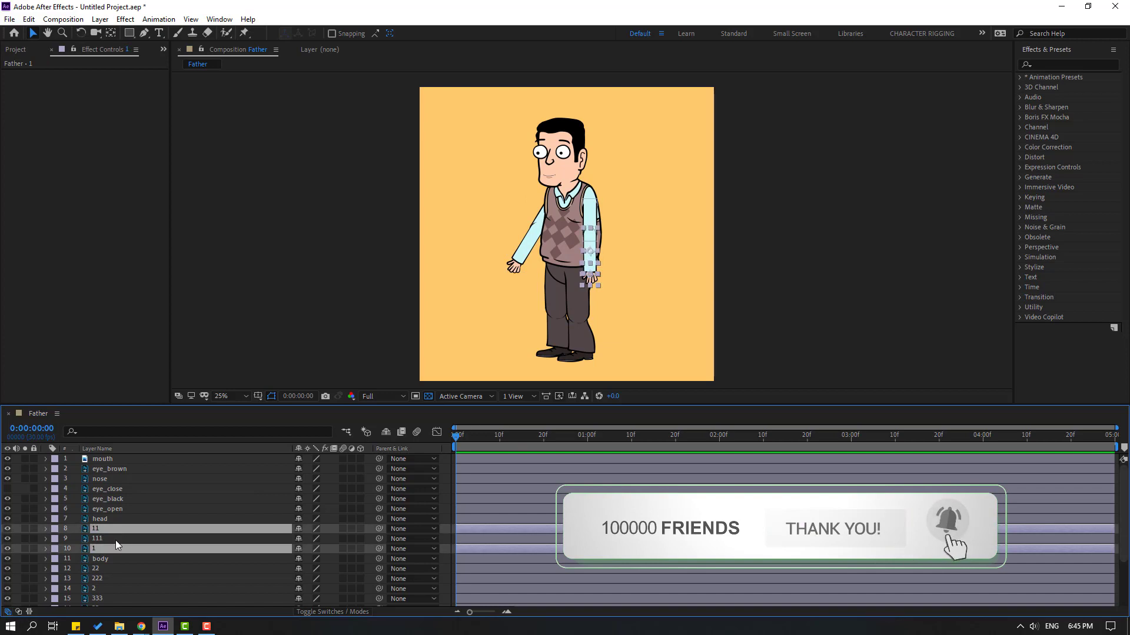
ctrl+click(97, 538)
scroll(520, 221, up, 2)
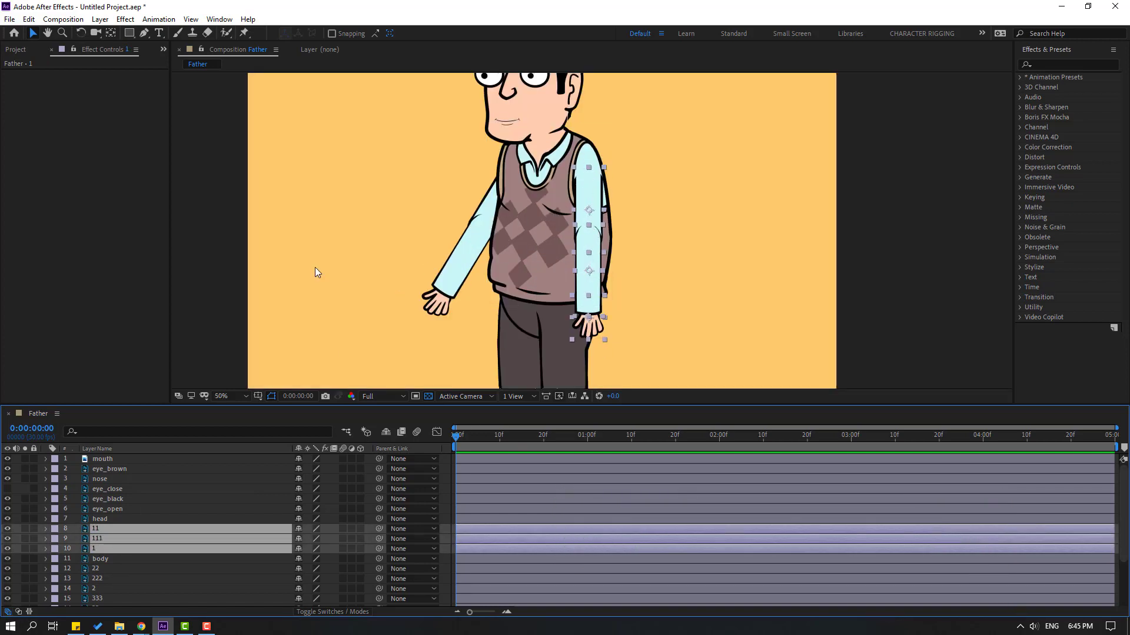
click(204, 300)
Solo hand layer 1 and move its anchor point to the top of the wrist.
click(103, 549)
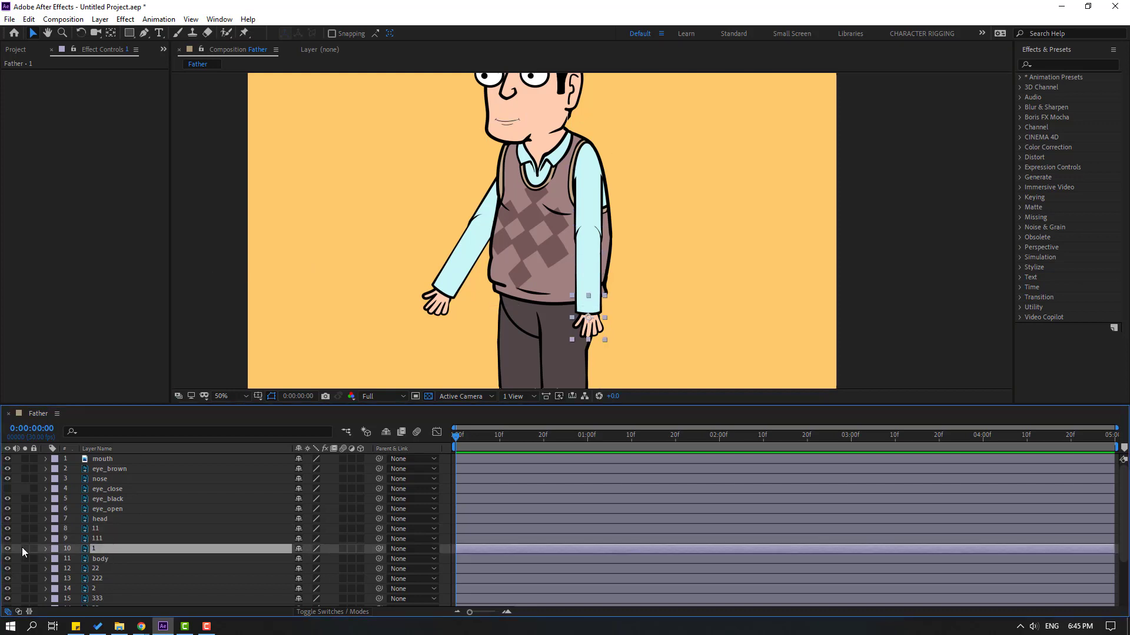
click(25, 548)
scroll(625, 296, up, 3)
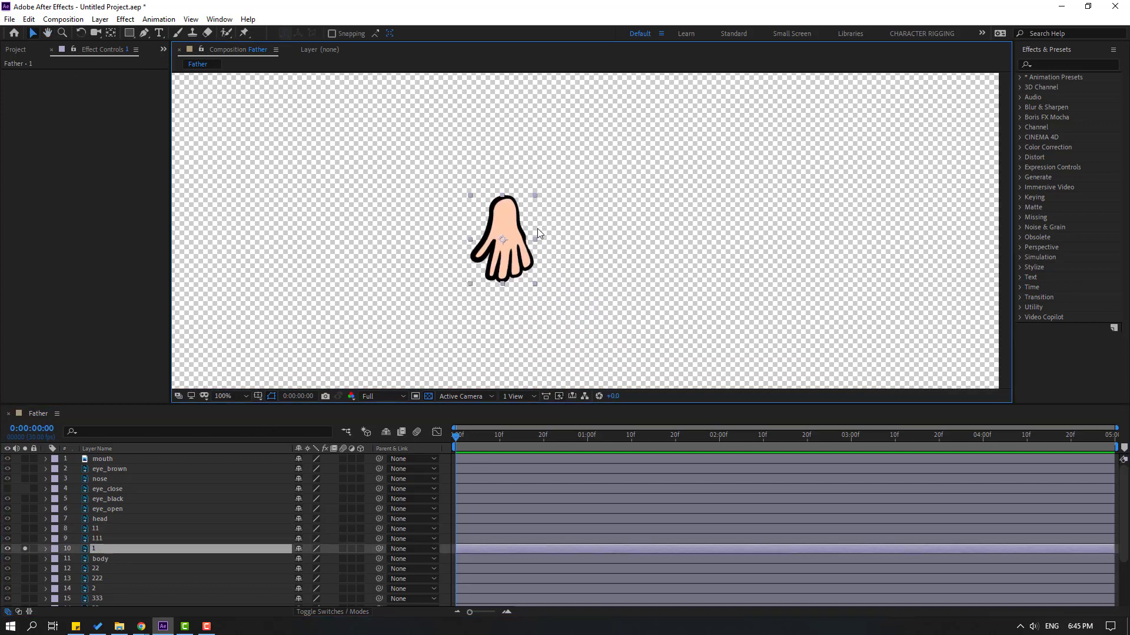
click(111, 33)
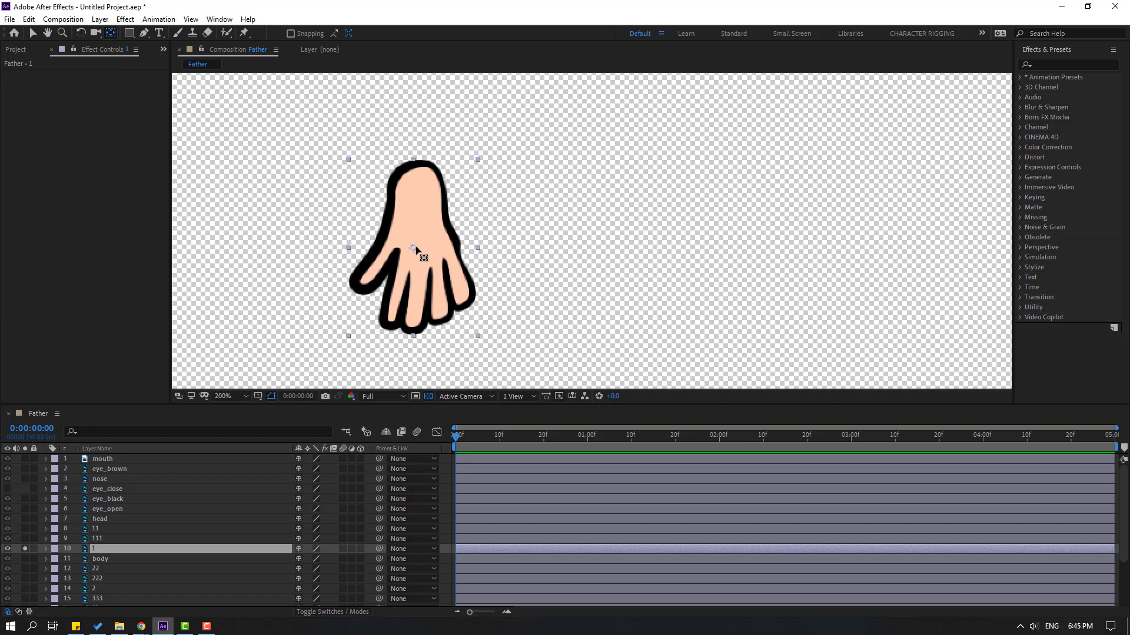
drag(414, 248, 420, 170)
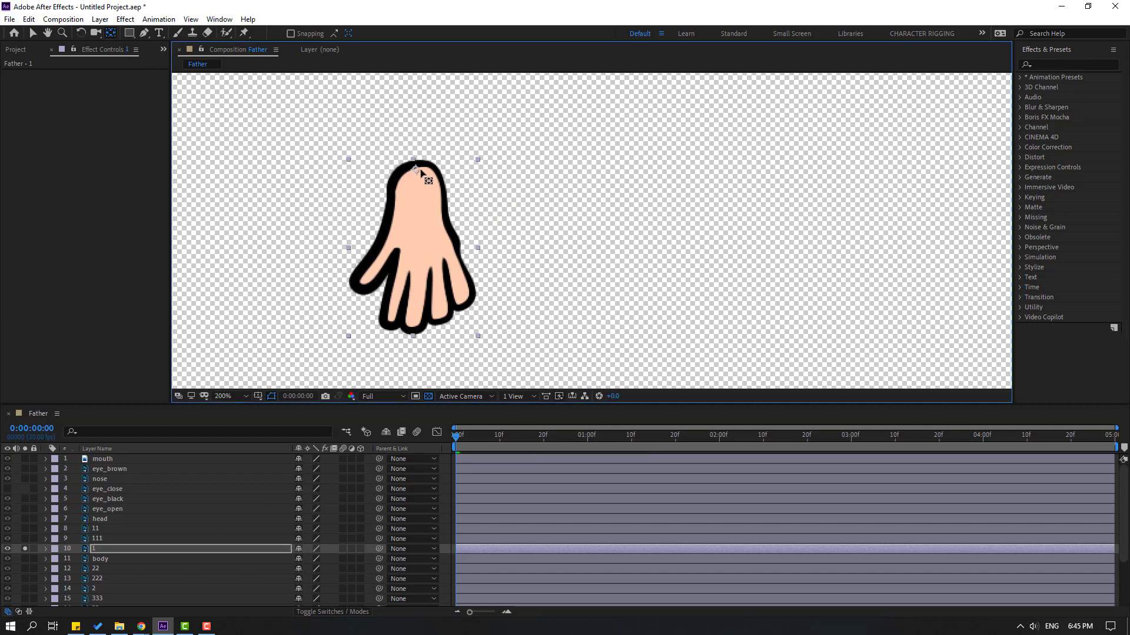
click(32, 34)
Solo forearm layer 11 as well and move its anchor point up to the elbow end.
click(93, 529)
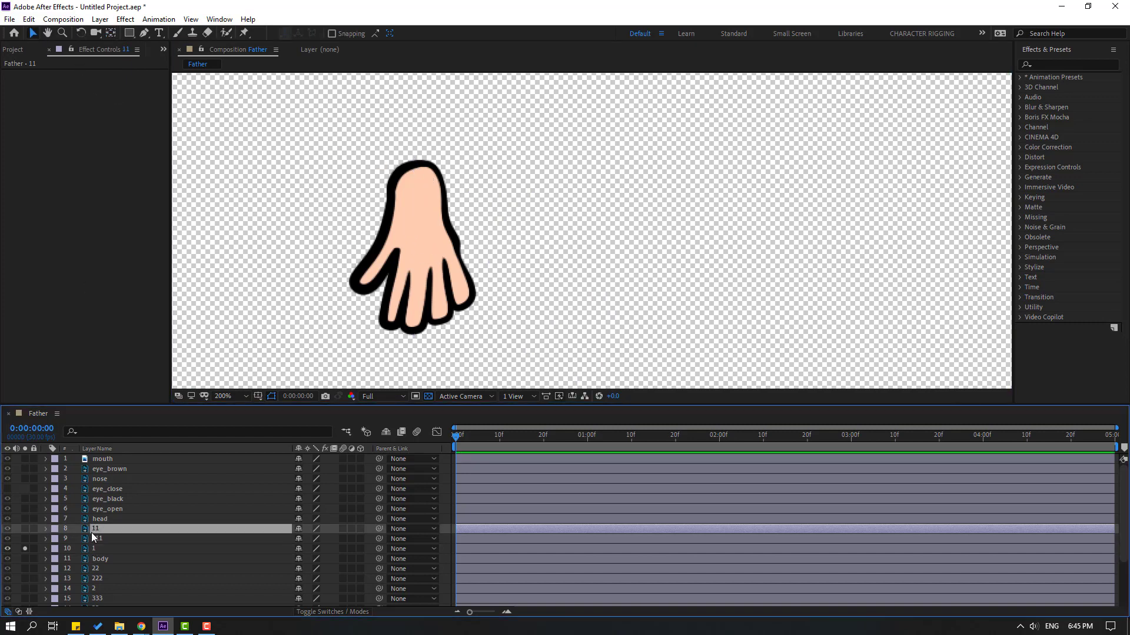
click(24, 529)
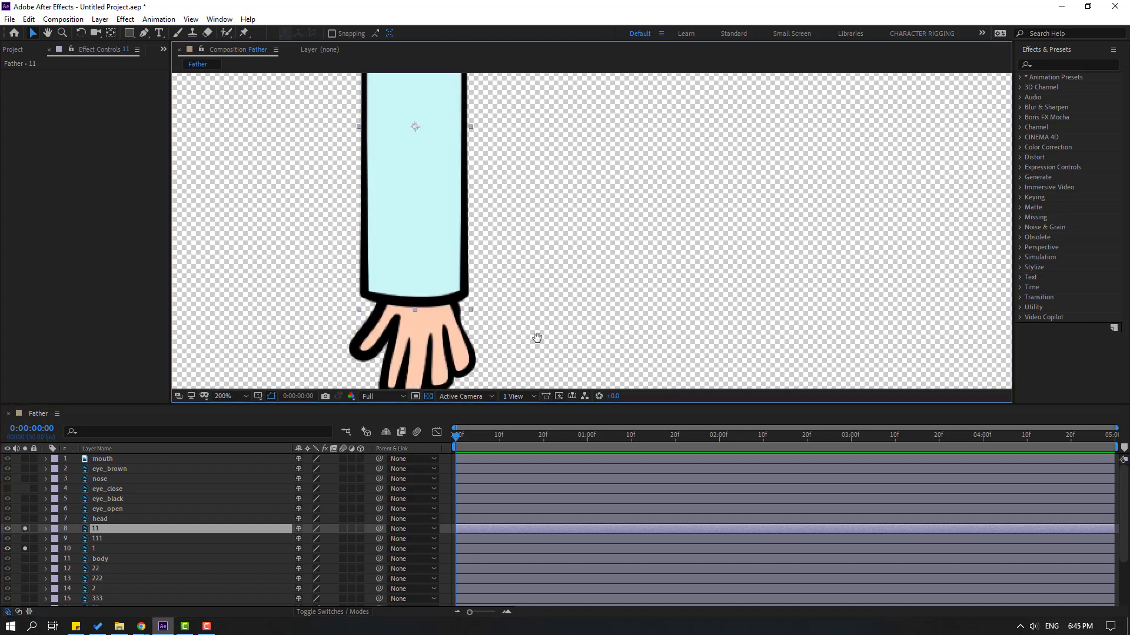
scroll(528, 227, down, 2)
click(111, 33)
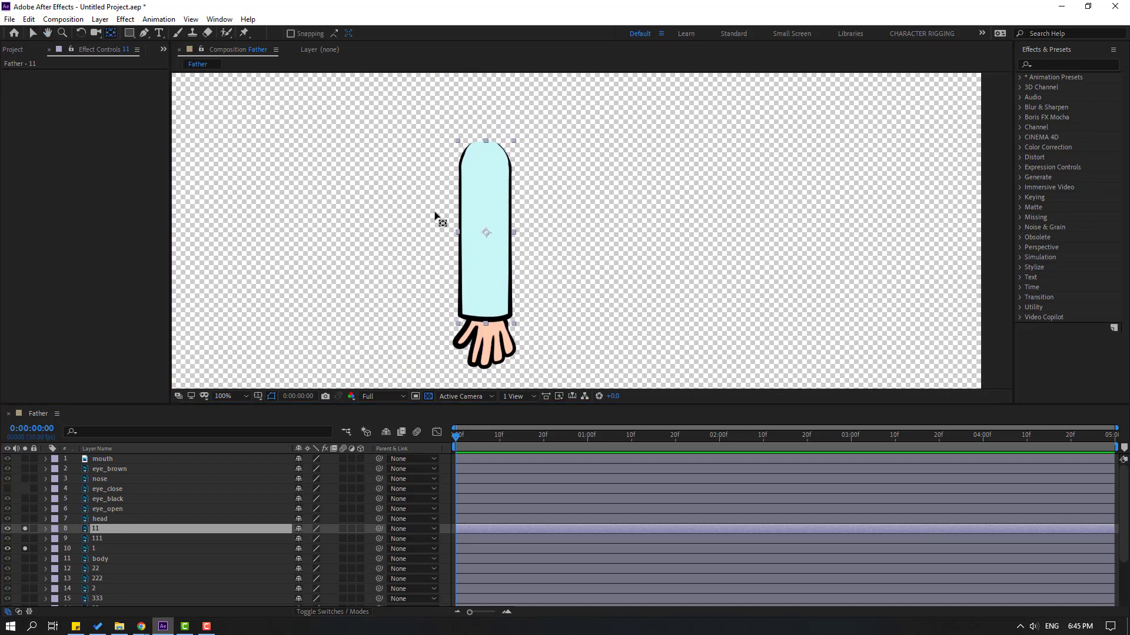
drag(490, 226, 486, 151)
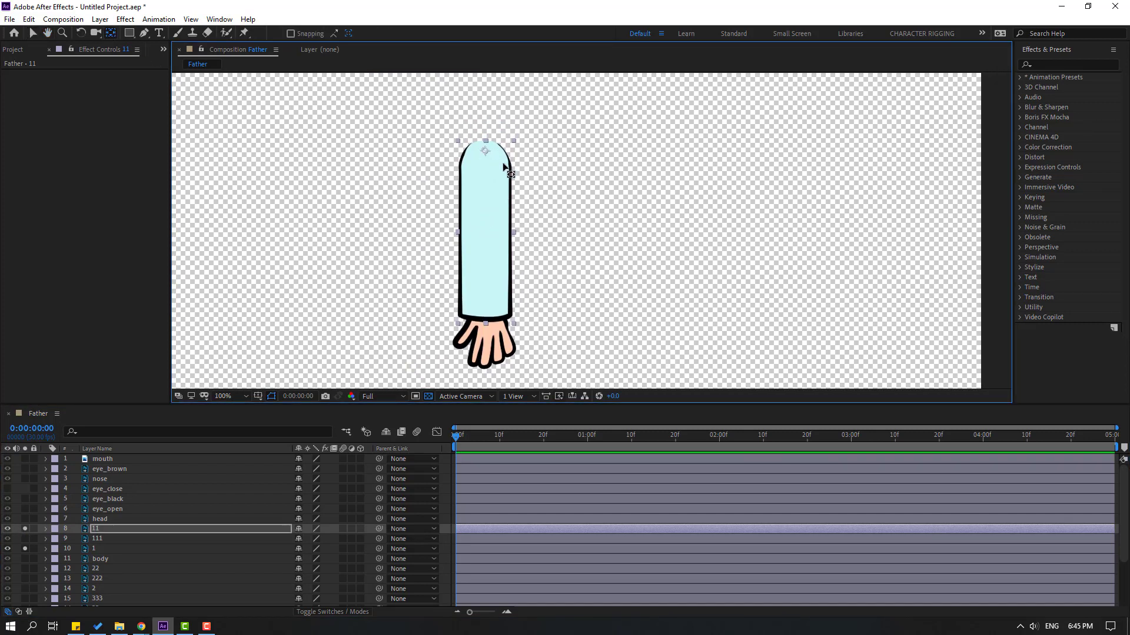
click(35, 32)
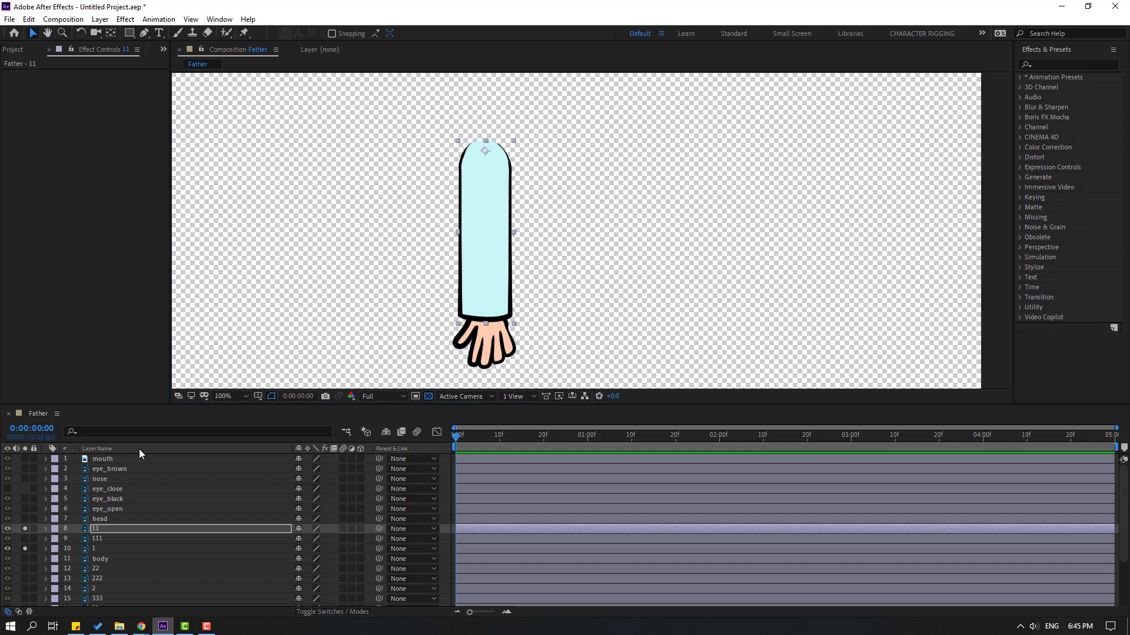
Solo upper-arm layer 111, move its anchor point up to the shoulder end, and unsolo all three arm layers.
click(98, 539)
drag(22, 541, 24, 549)
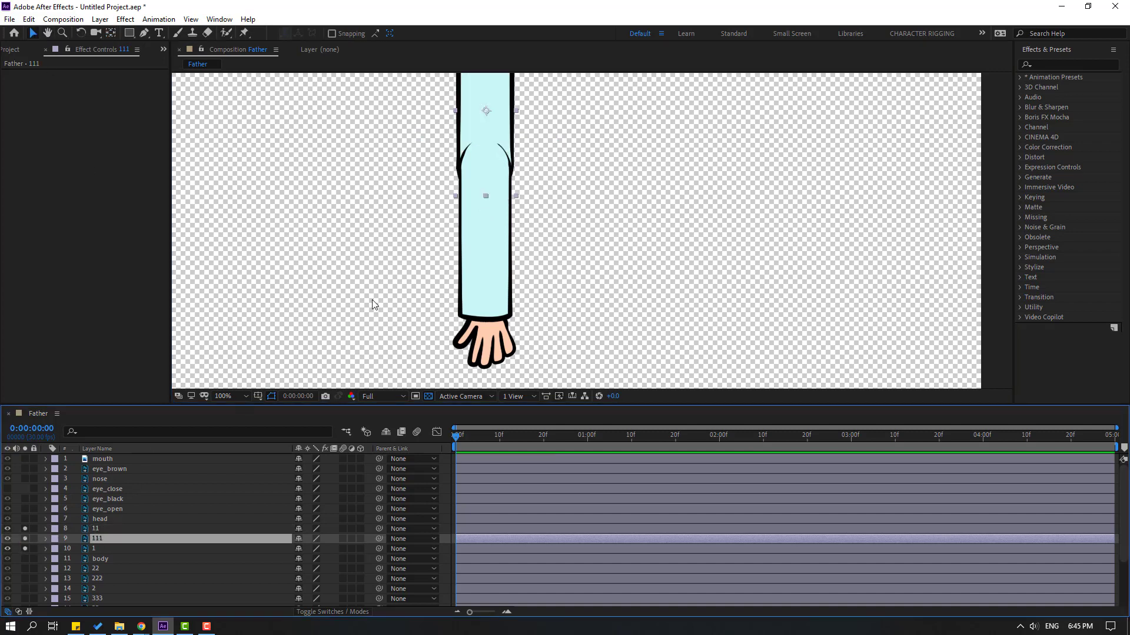
click(110, 36)
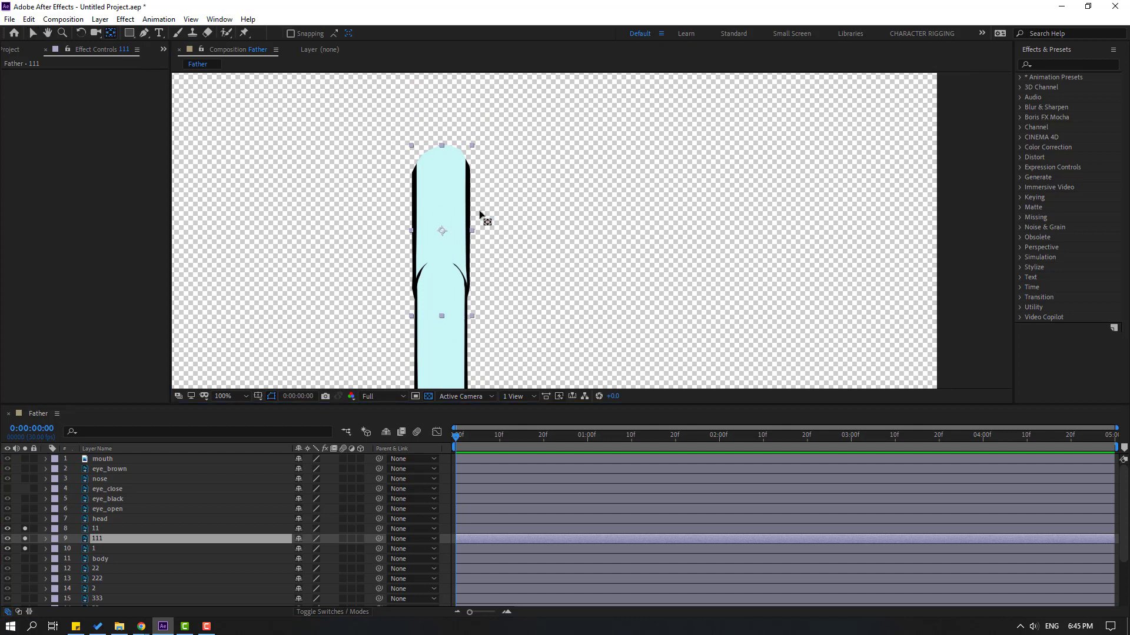
drag(442, 231, 442, 159)
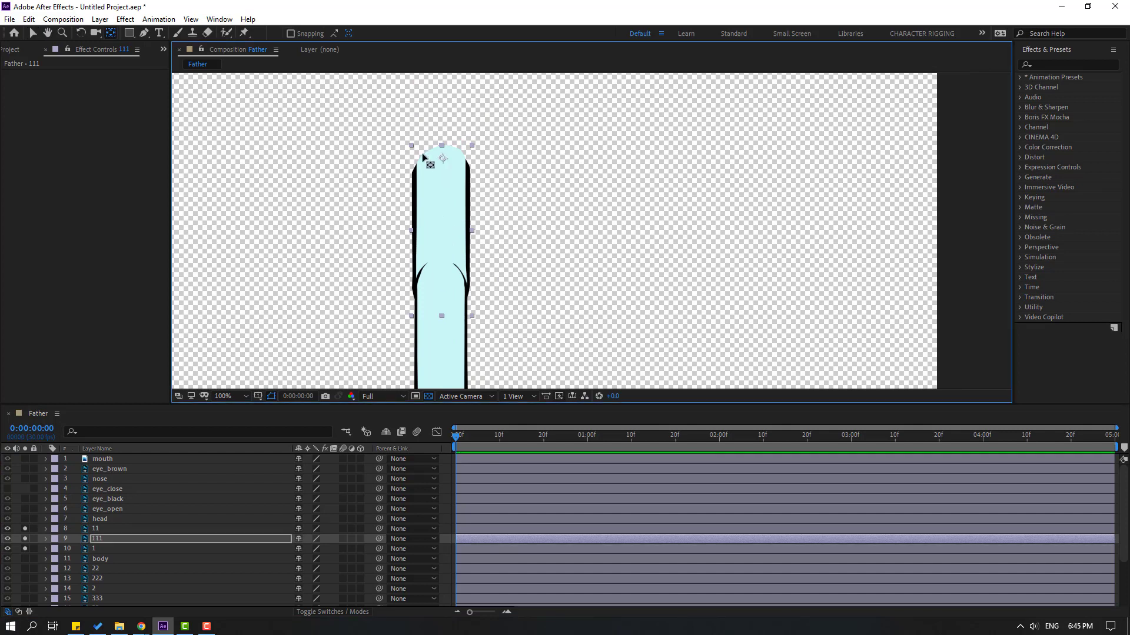
click(31, 35)
drag(25, 530, 26, 548)
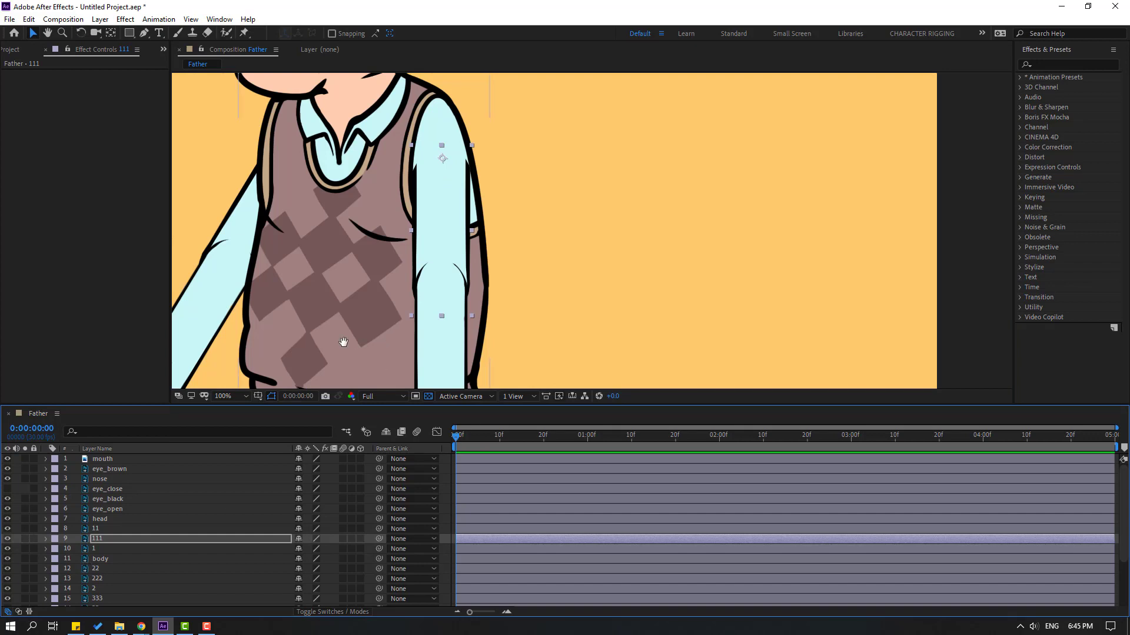
Chain the front arm by parenting layer 1 to 11, layer 11 to 111, and layer 111 to body.
drag(343, 342, 382, 300)
click(153, 549)
drag(379, 548, 141, 528)
click(324, 529)
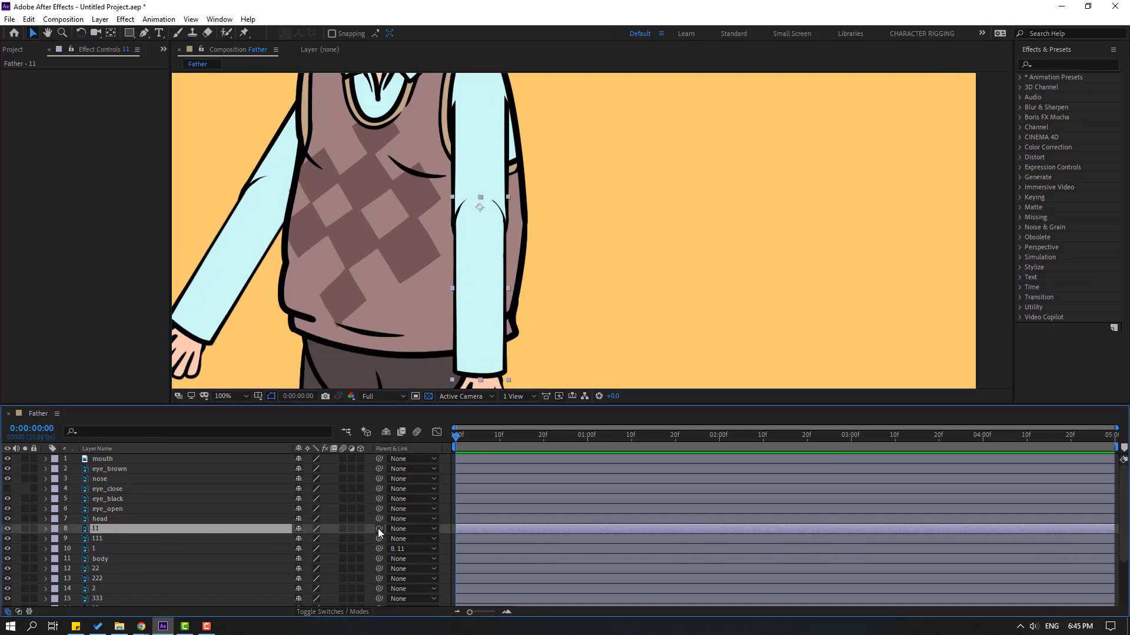
drag(380, 533, 96, 539)
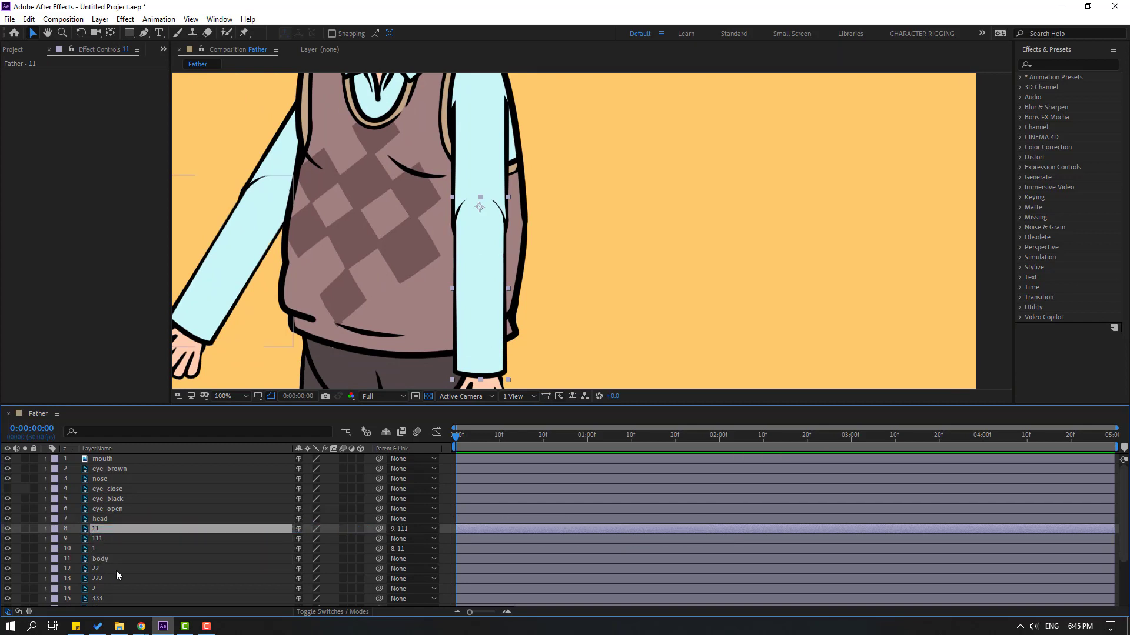
click(100, 542)
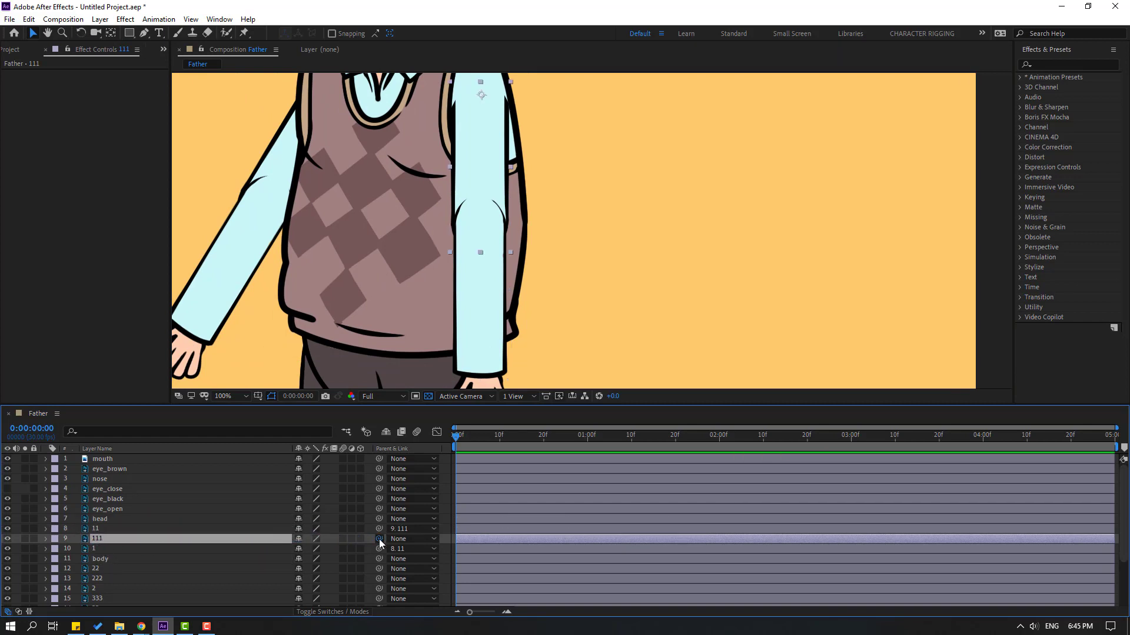
drag(379, 539, 103, 558)
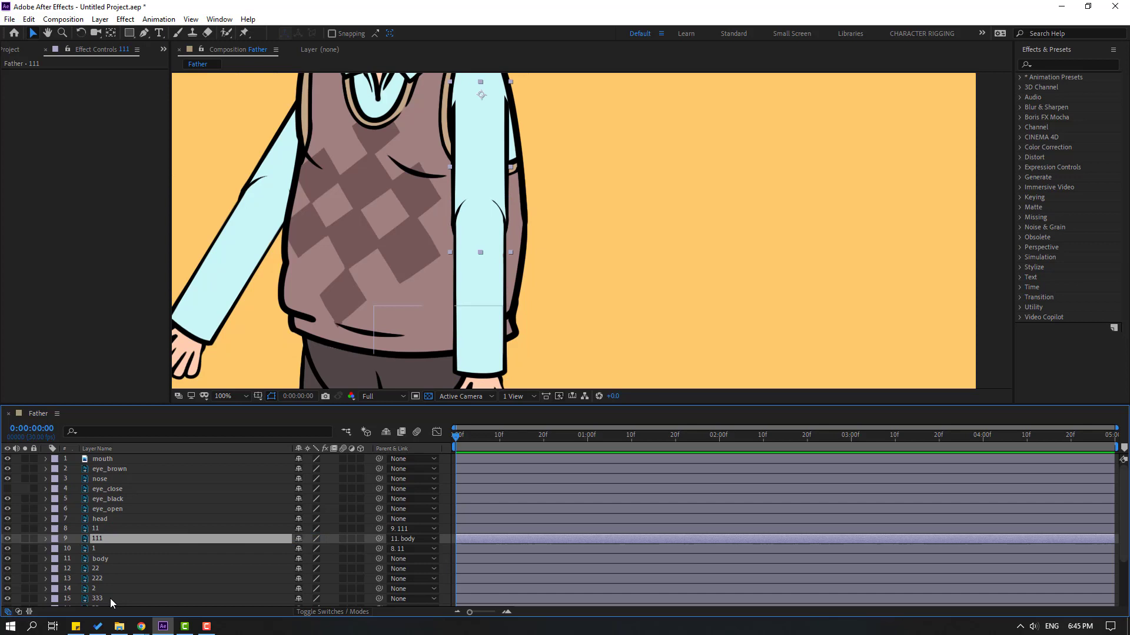
Solo the body layer, move its anchor point down to the waist at the vest's lower edge, and unsolo it.
click(100, 559)
click(24, 559)
scroll(394, 339, down, 2)
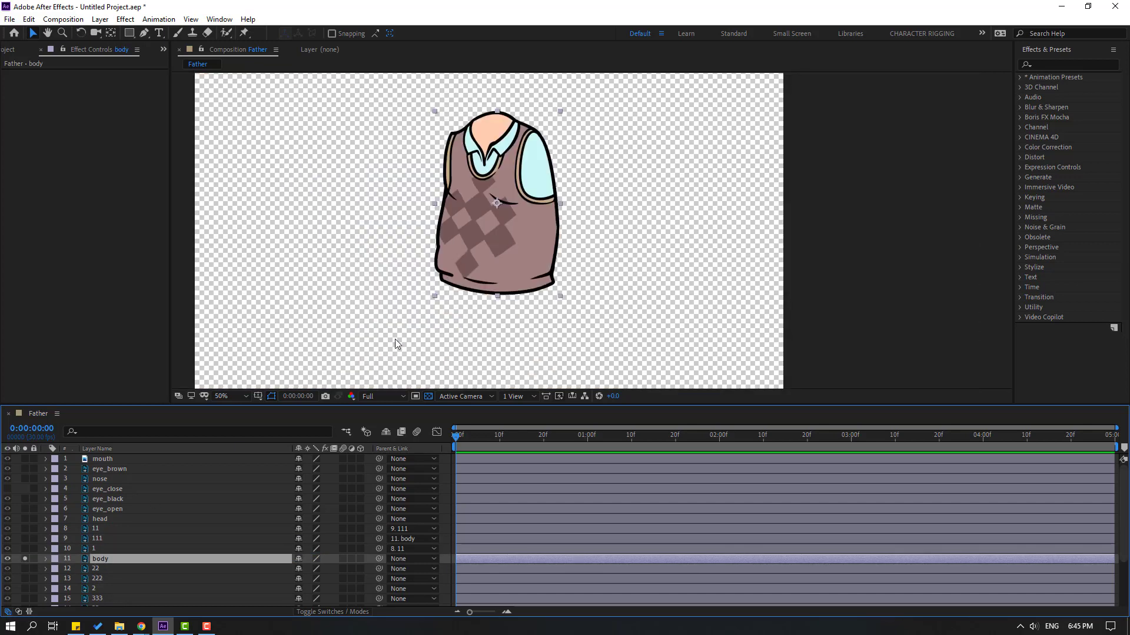
click(111, 33)
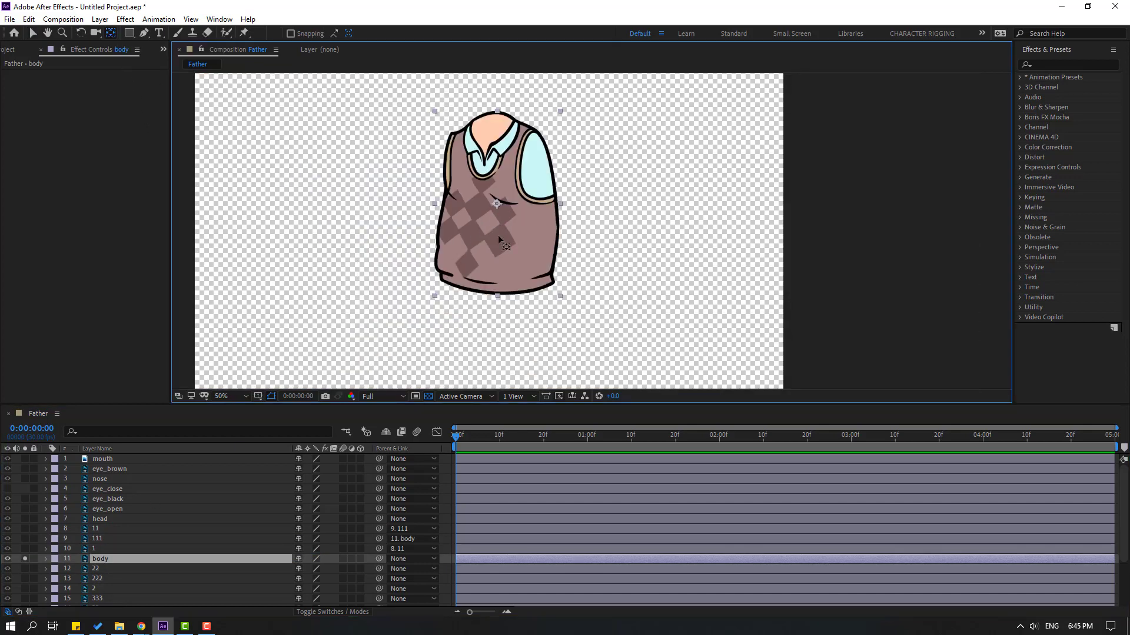
drag(498, 238, 494, 291)
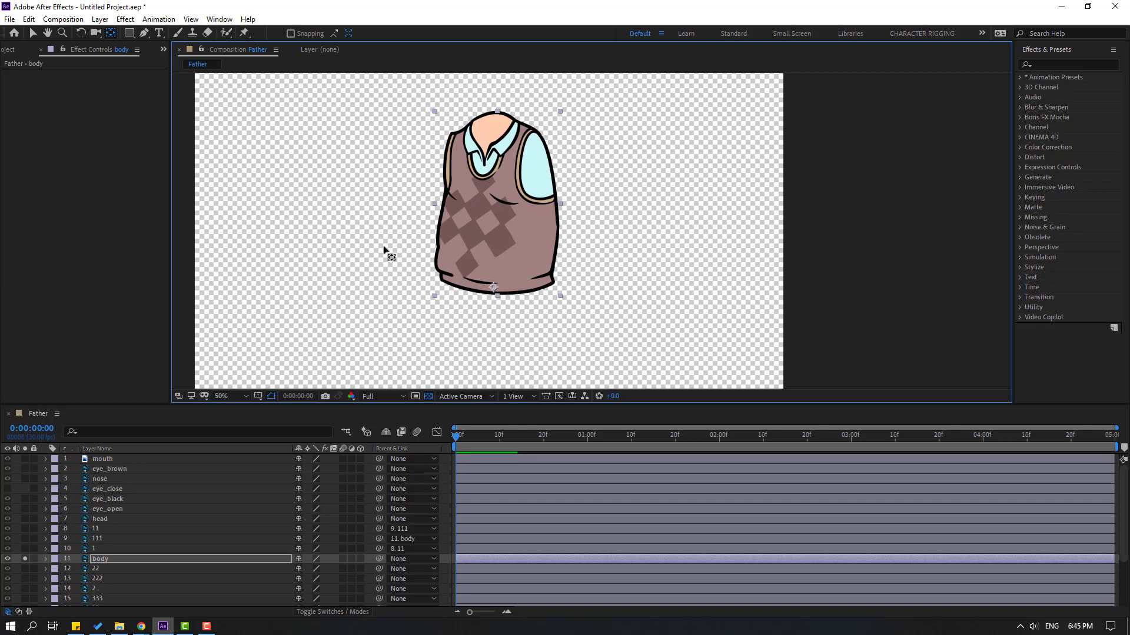
click(32, 34)
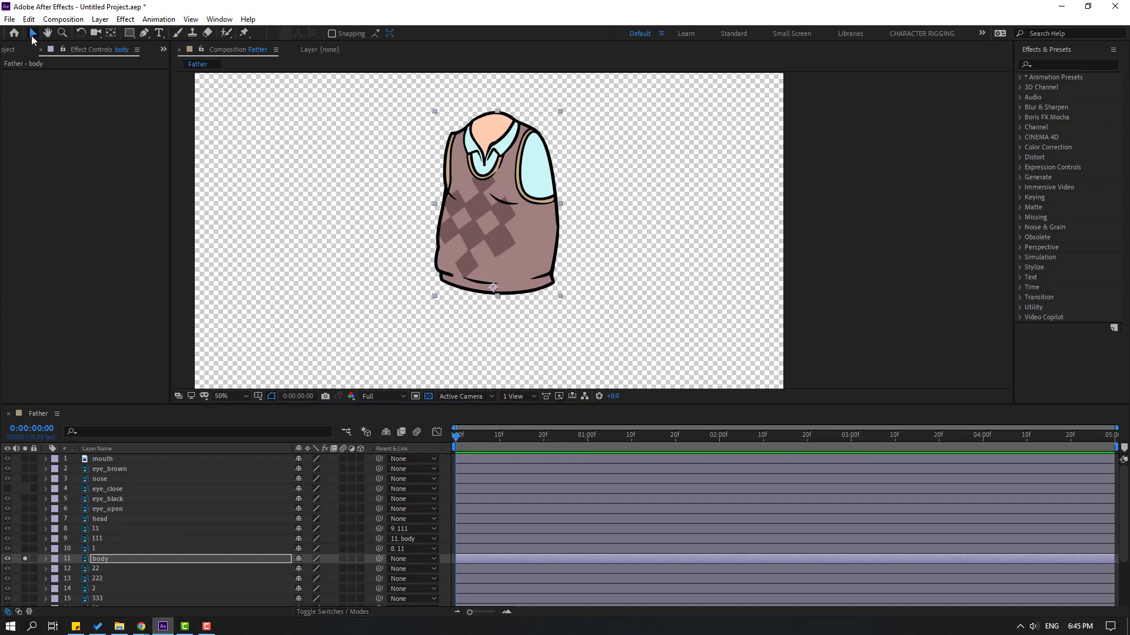
click(25, 559)
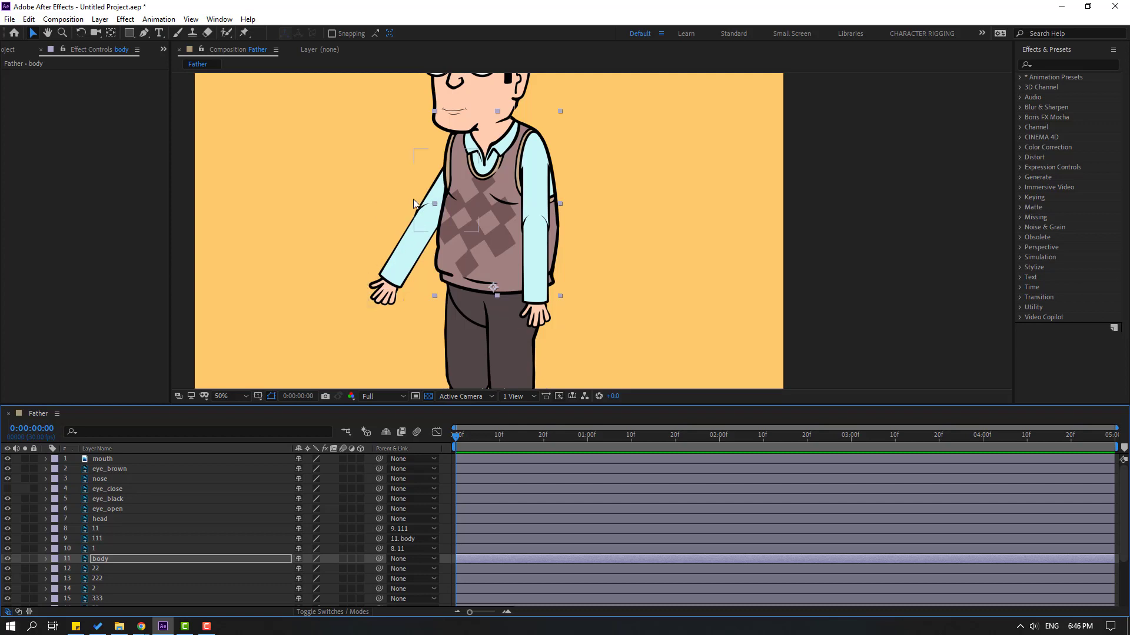
Solo the other hand, layer 2, and move its anchor point to the wrist.
scroll(145, 516, down, 3)
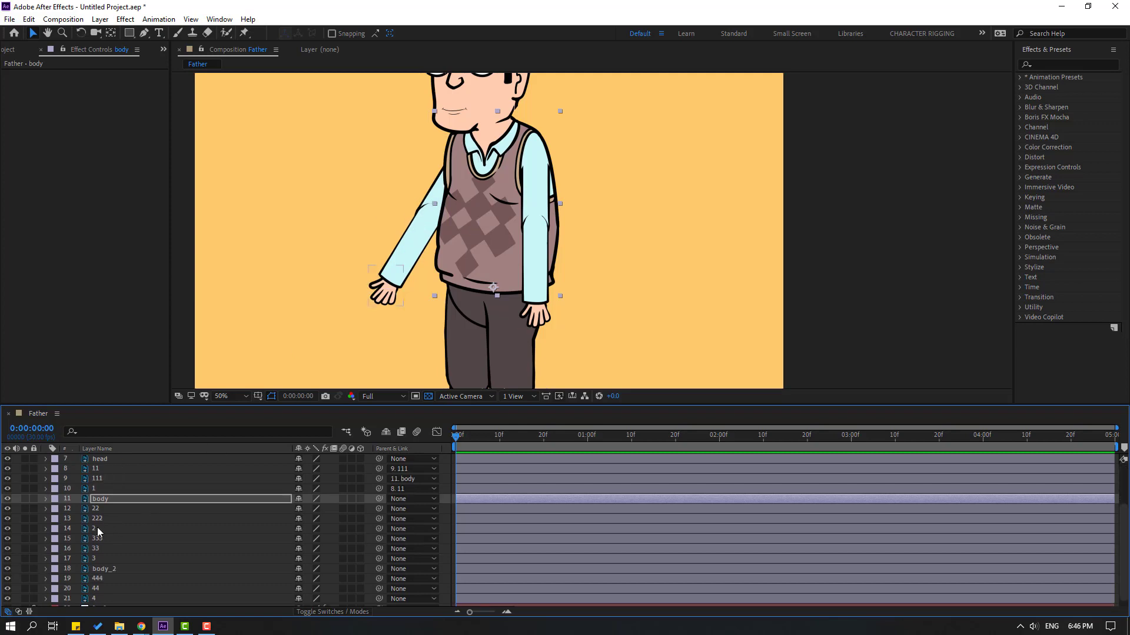
click(60, 527)
click(25, 528)
scroll(430, 262, up, 4)
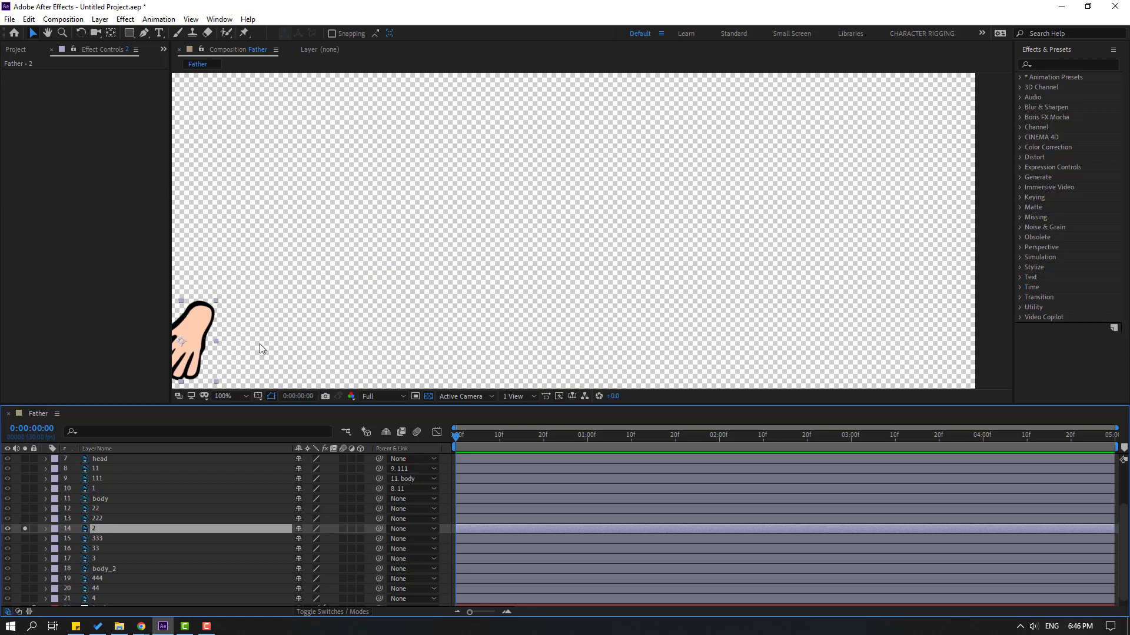
drag(260, 344, 583, 247)
click(110, 33)
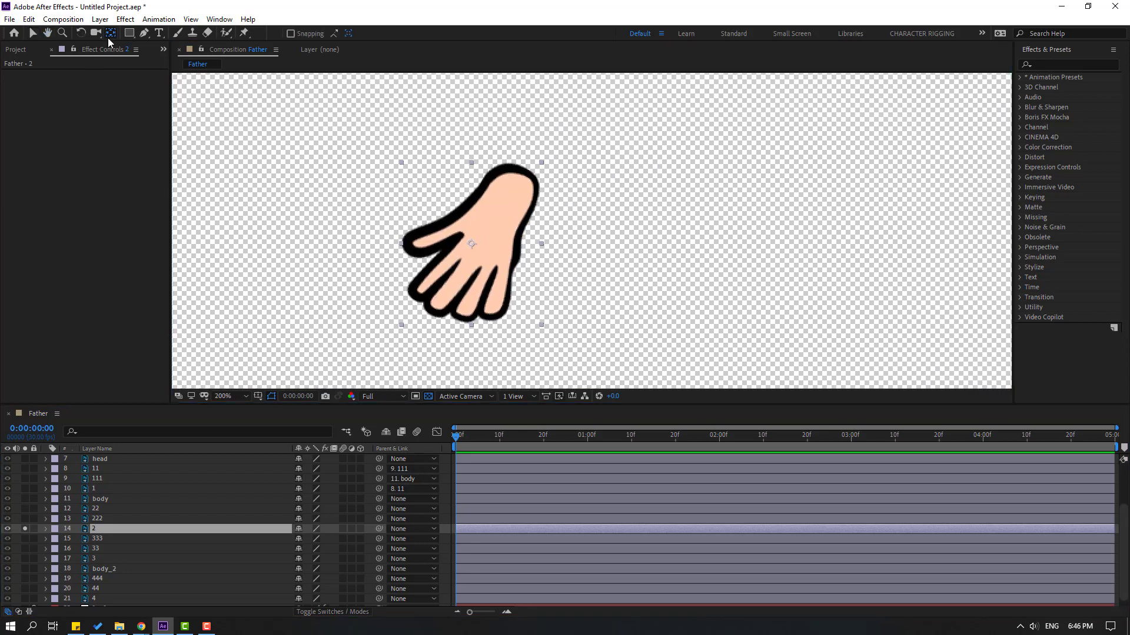
drag(472, 244, 521, 181)
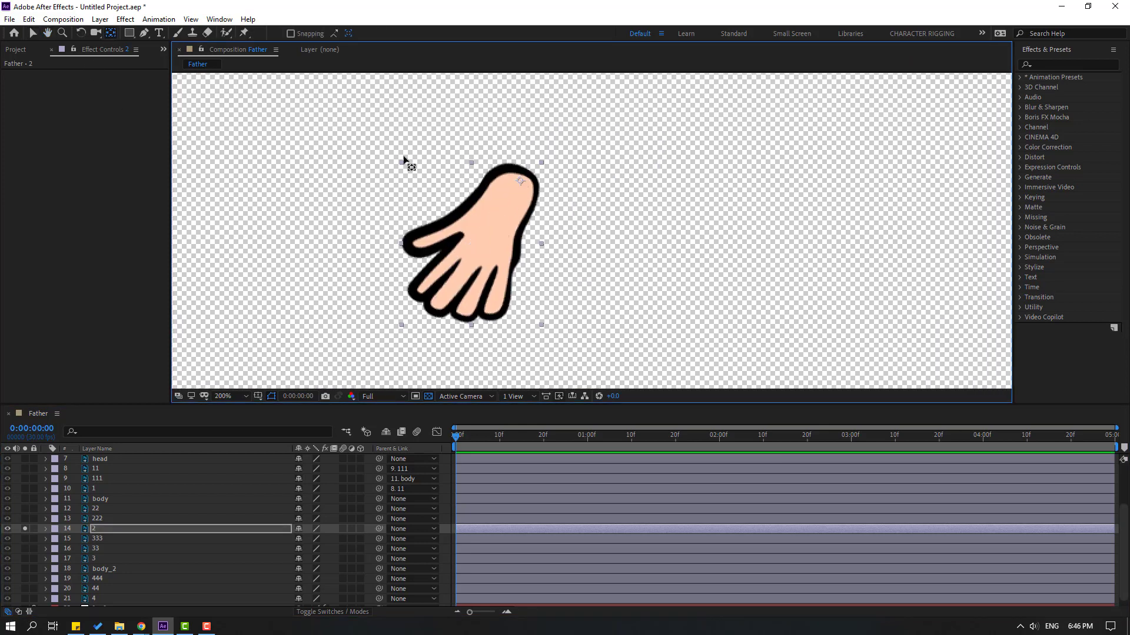
click(33, 35)
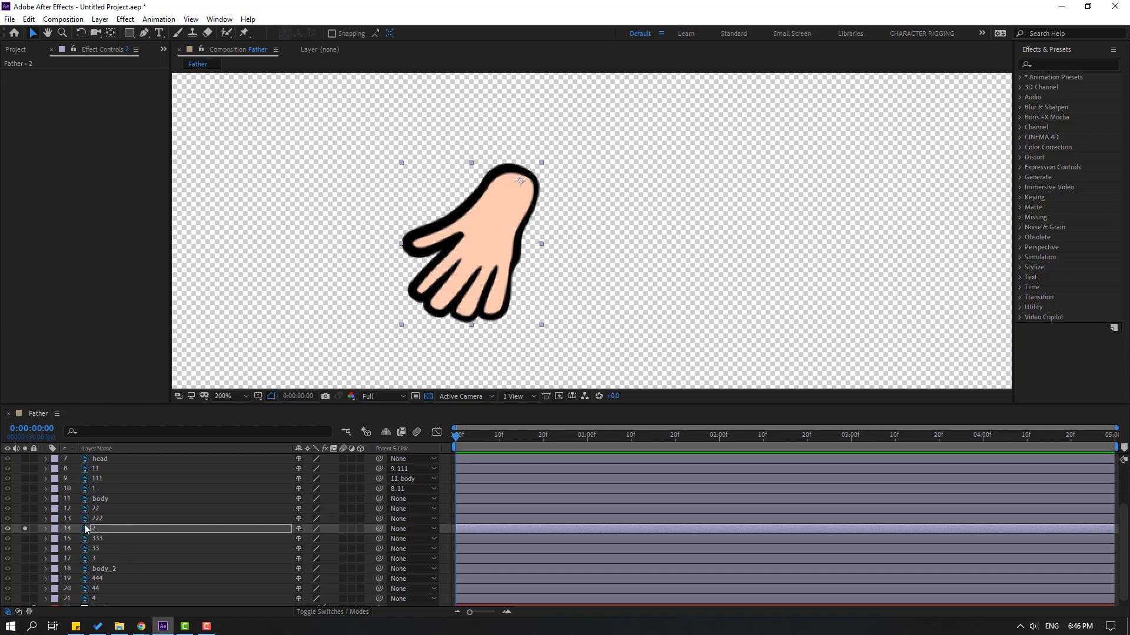
Solo forearm layer 22 as well and move its anchor point to the rounded elbow end.
click(97, 509)
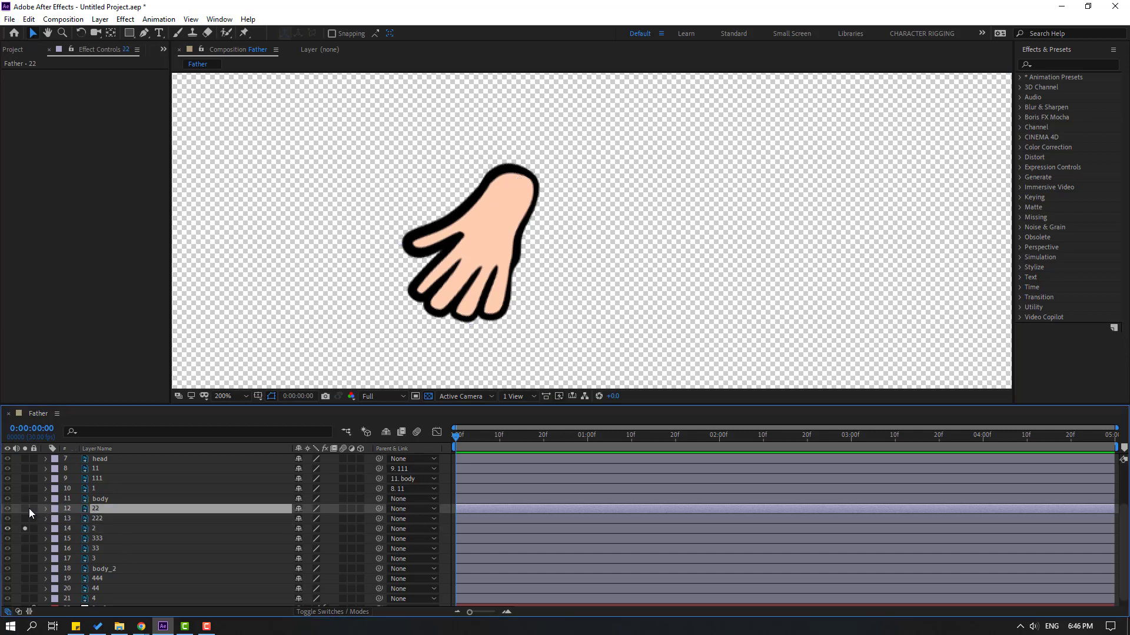
click(25, 509)
drag(562, 231, 388, 347)
drag(612, 160, 562, 201)
click(111, 33)
drag(348, 242, 434, 100)
click(33, 33)
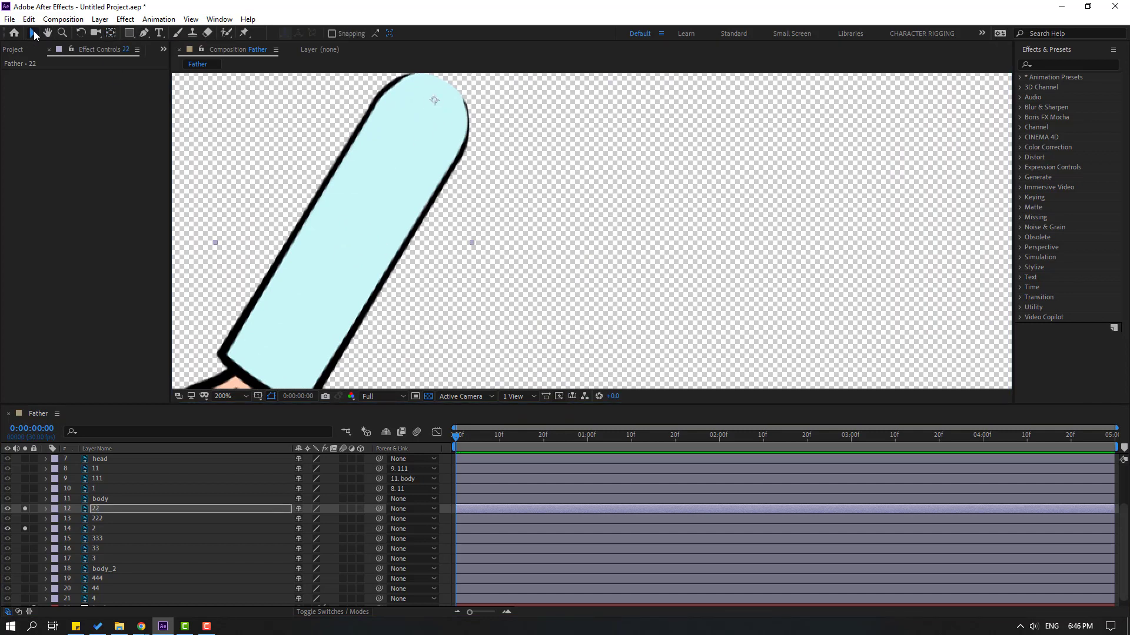
Solo upper-arm layer 222 and move its anchor point to the upper shoulder end.
click(97, 520)
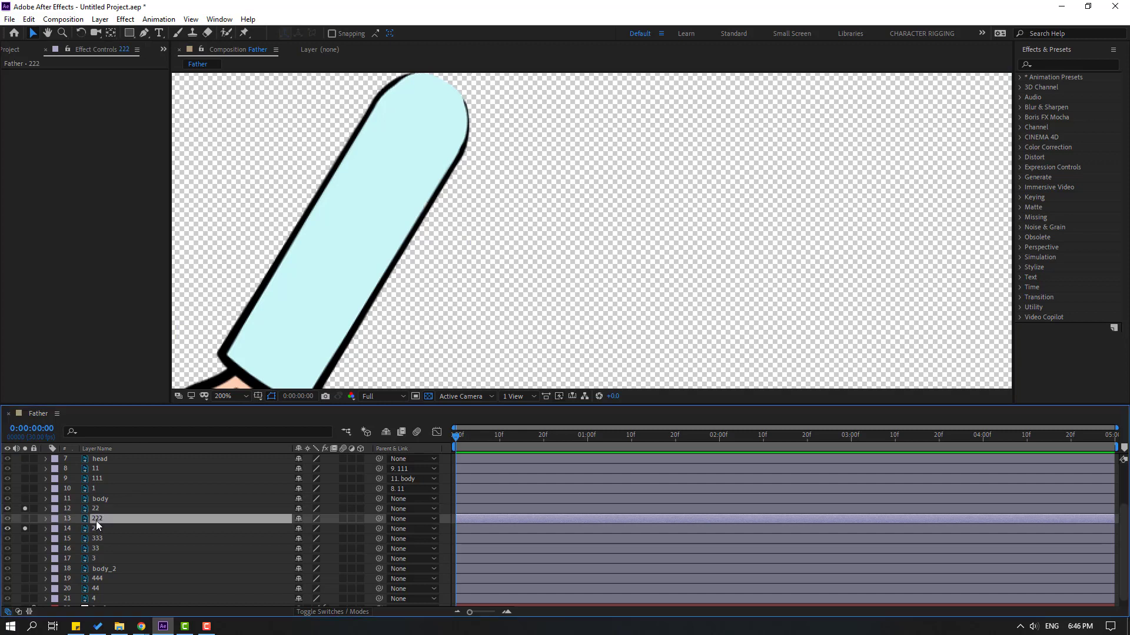
click(26, 519)
scroll(542, 346, down, 2)
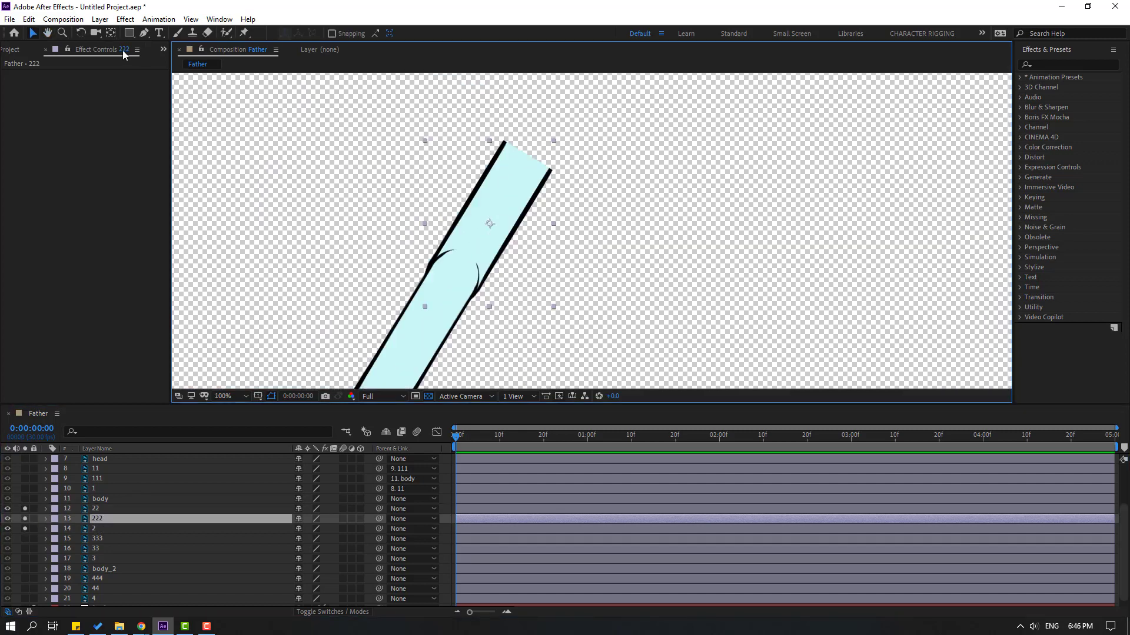
key(y)
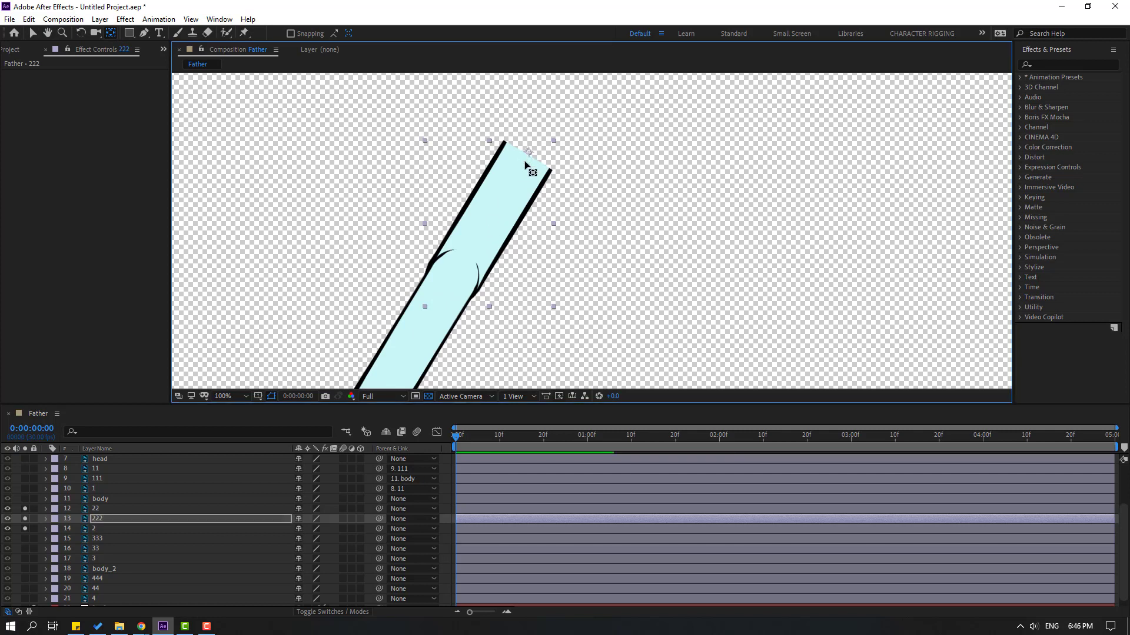
Nudge the anchor point of upper-arm layer 222 slightly inward from the shoulder end and unsolo layers 22, 222 and 2.
drag(525, 163, 522, 171)
click(34, 34)
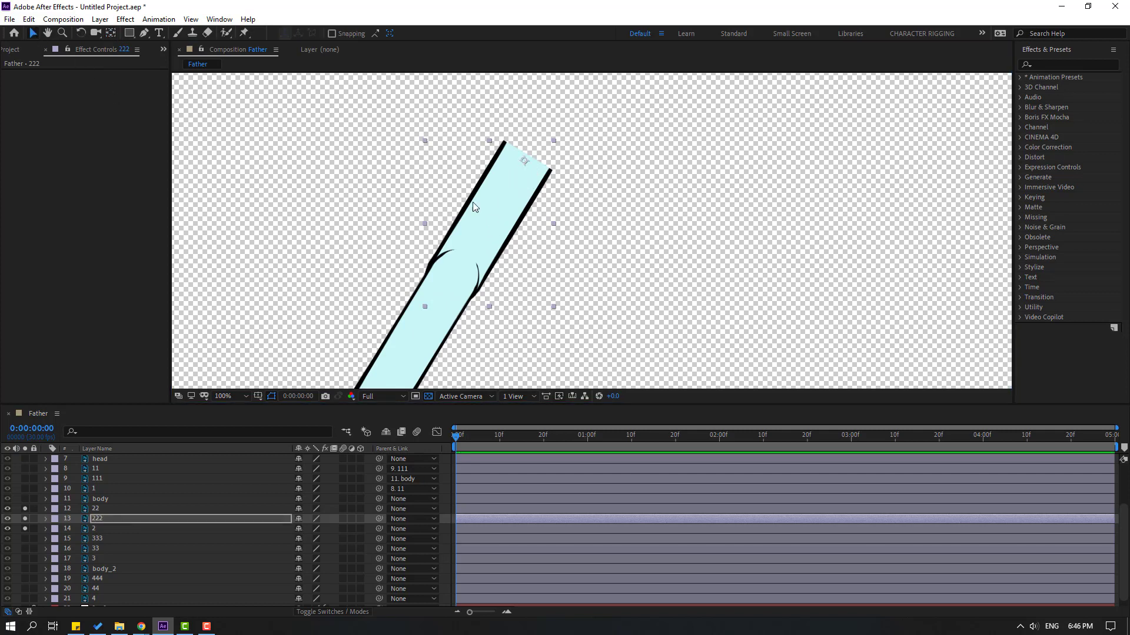
scroll(361, 227, down, 2)
drag(23, 510, 23, 532)
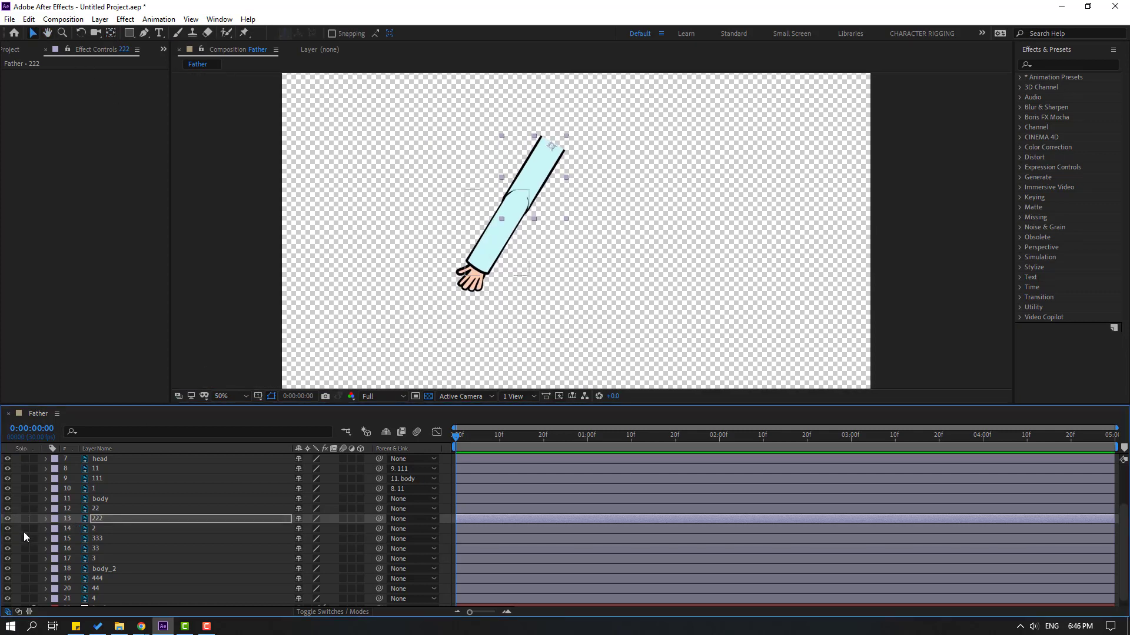
Parent hand layer 2 to forearm 22, forearm 22 to upper arm 222, and upper arm 222 to the body layer.
click(94, 529)
drag(379, 531, 96, 510)
click(94, 510)
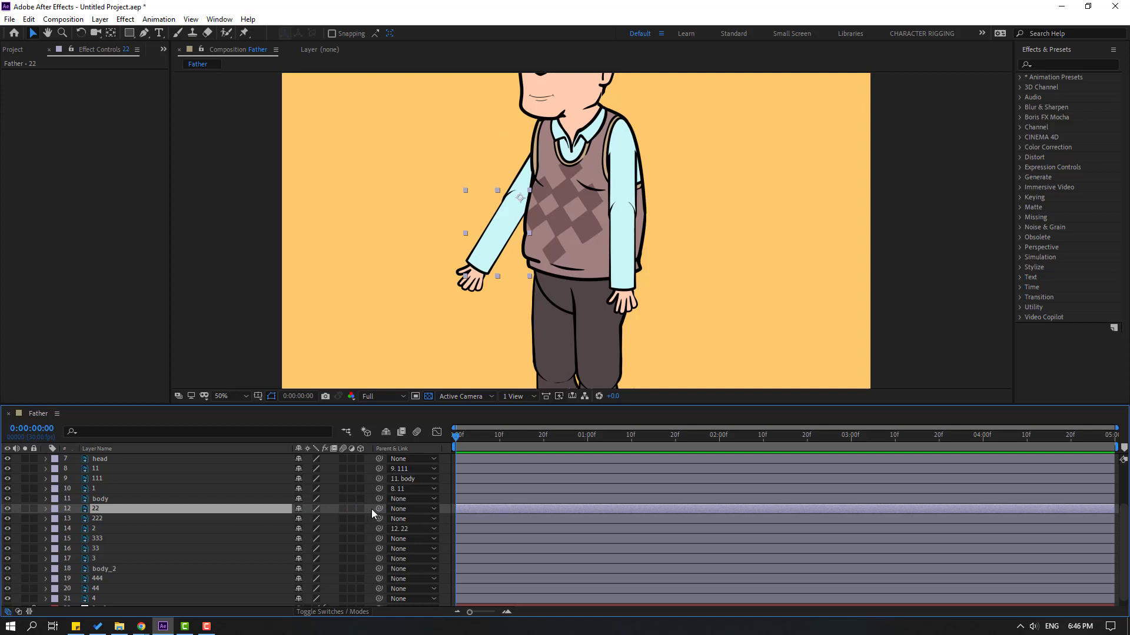
drag(363, 514, 95, 520)
click(97, 520)
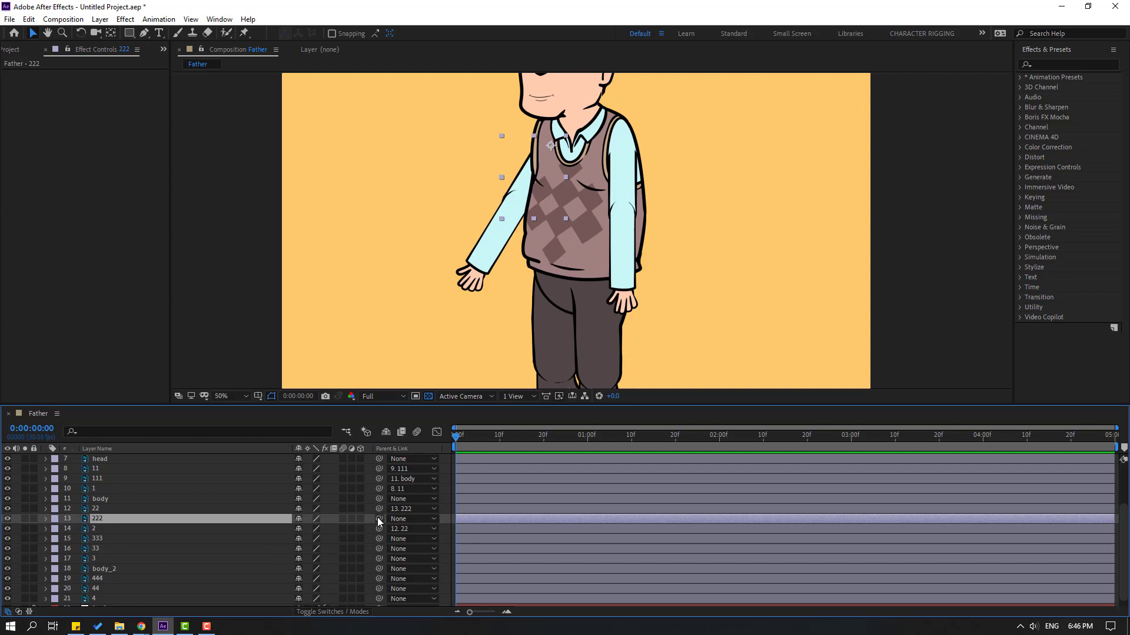
drag(215, 509, 107, 499)
Test the arm parenting by moving the body layer a little and undo the move.
click(141, 499)
mouse_move(584, 201)
mouse_down()
mouse_move(510, 226)
mouse_move(584, 219)
mouse_move(596, 201)
mouse_up()
key(ctrl+z)
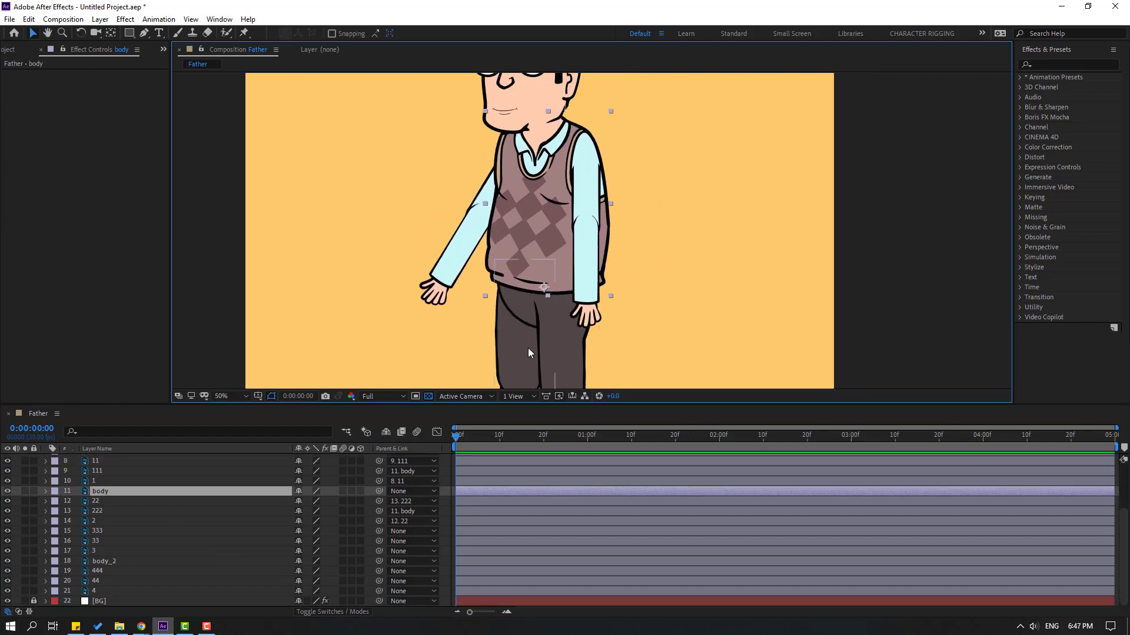
Solo shoe layer 4 and move its anchor point to the ankle.
drag(475, 327, 474, 198)
scroll(118, 584, up, 3)
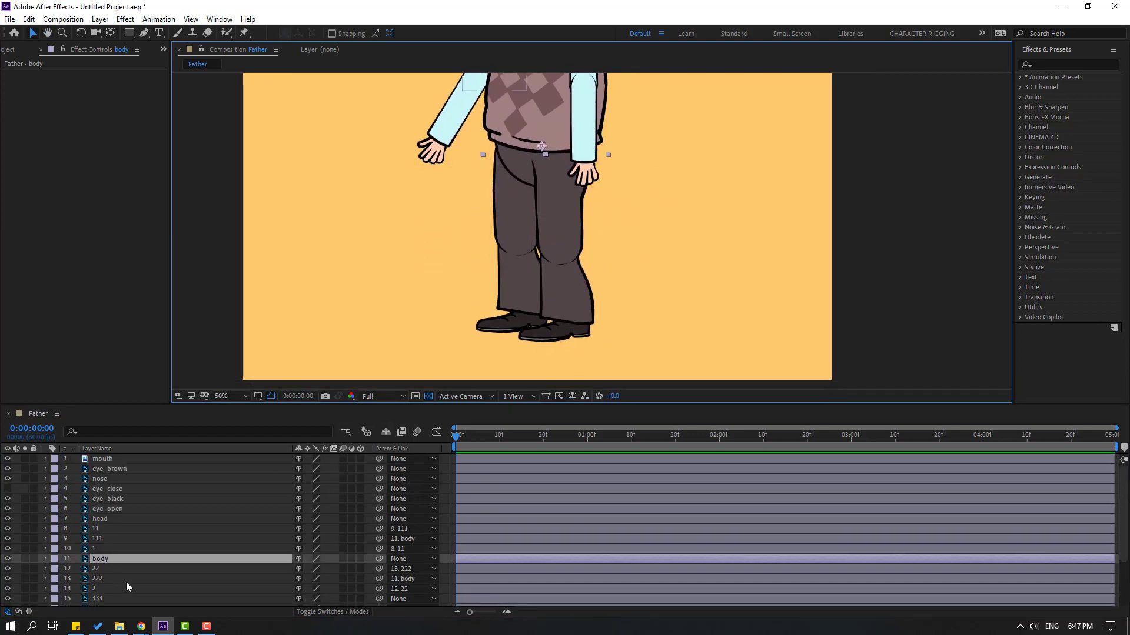
scroll(130, 577, down, 3)
click(94, 591)
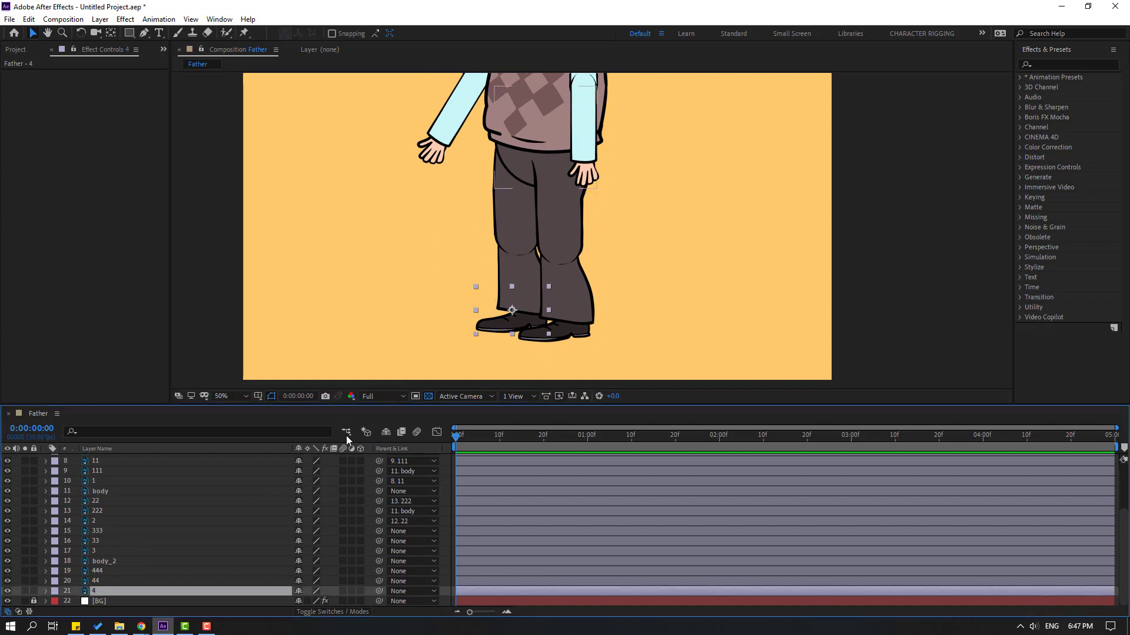
drag(536, 360, 541, 287)
key(slash)
click(25, 591)
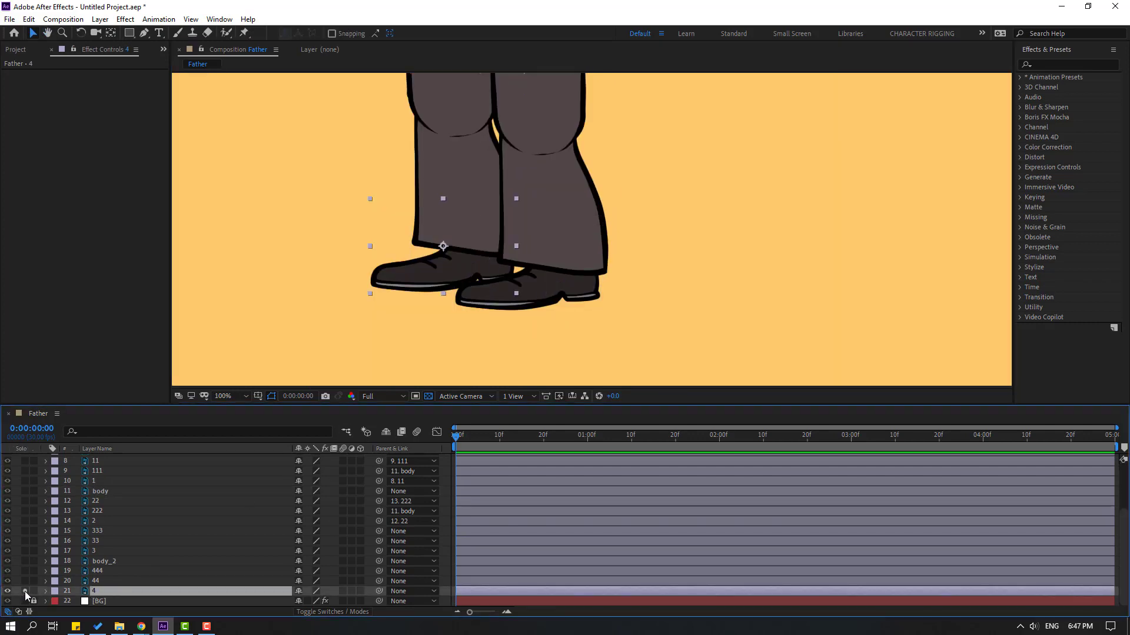
click(111, 33)
drag(444, 247, 468, 233)
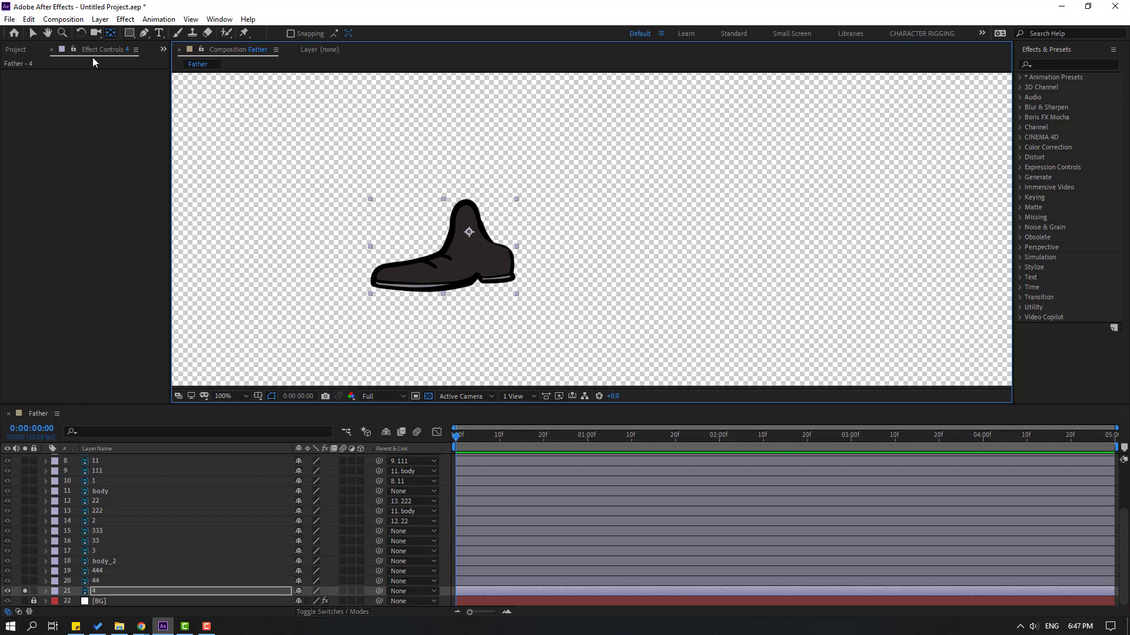
click(30, 28)
Solo lower-leg layer 44 as well and move its anchor point to the rounded knee end.
click(94, 581)
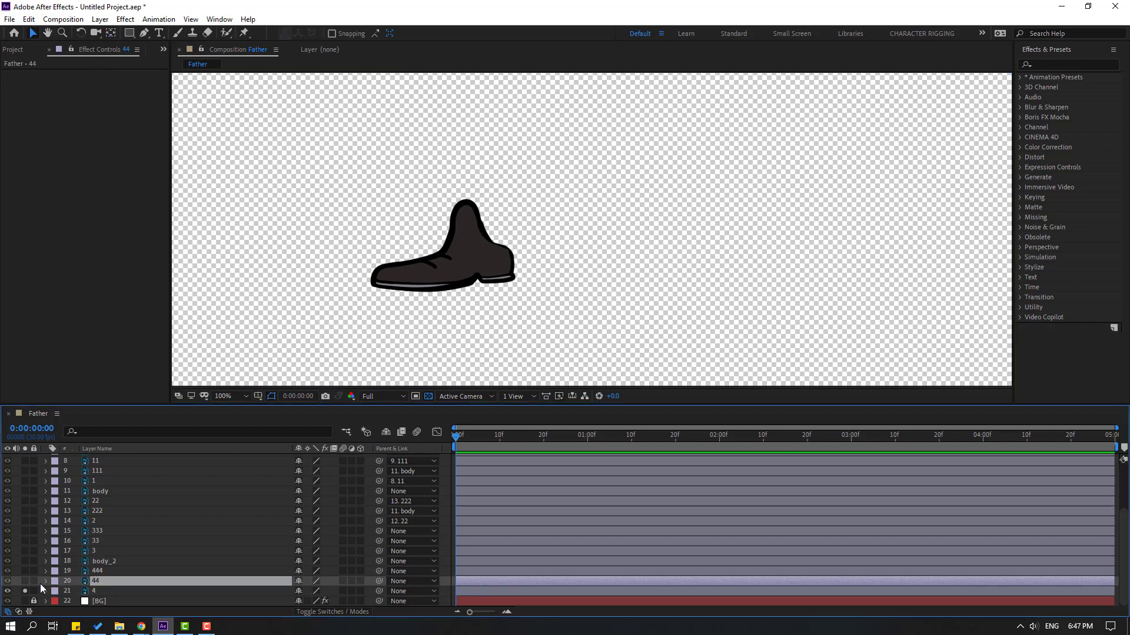
click(25, 582)
drag(577, 175, 557, 263)
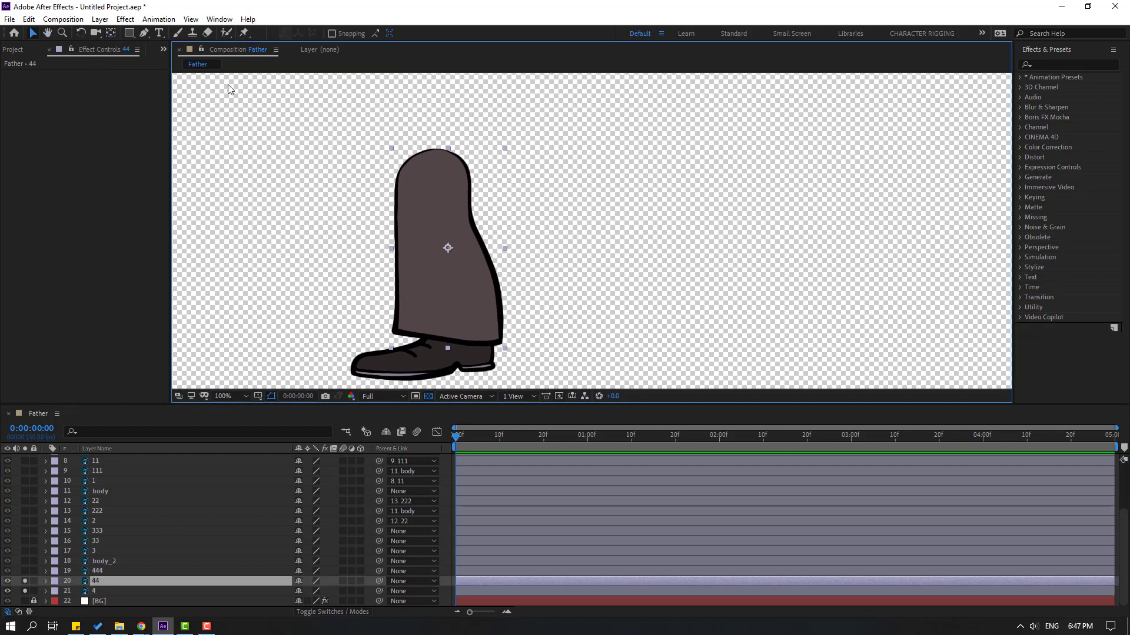
click(112, 33)
drag(448, 250, 435, 160)
click(32, 34)
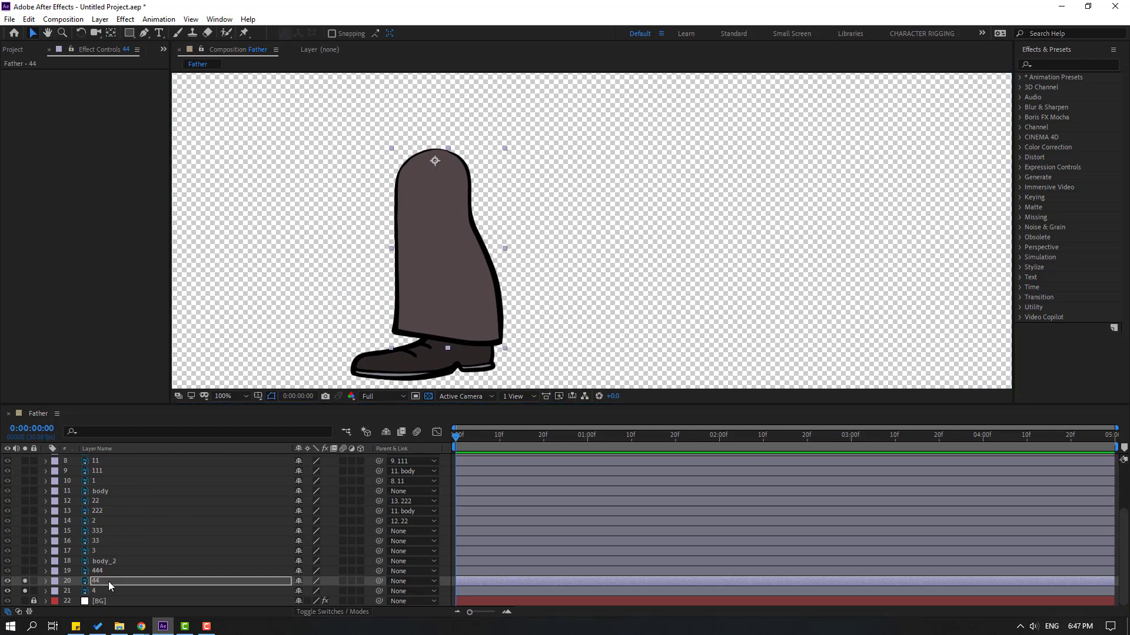
Solo thigh layer 444, move its anchor point to the upper hip end, and unsolo all three leg layers.
click(96, 572)
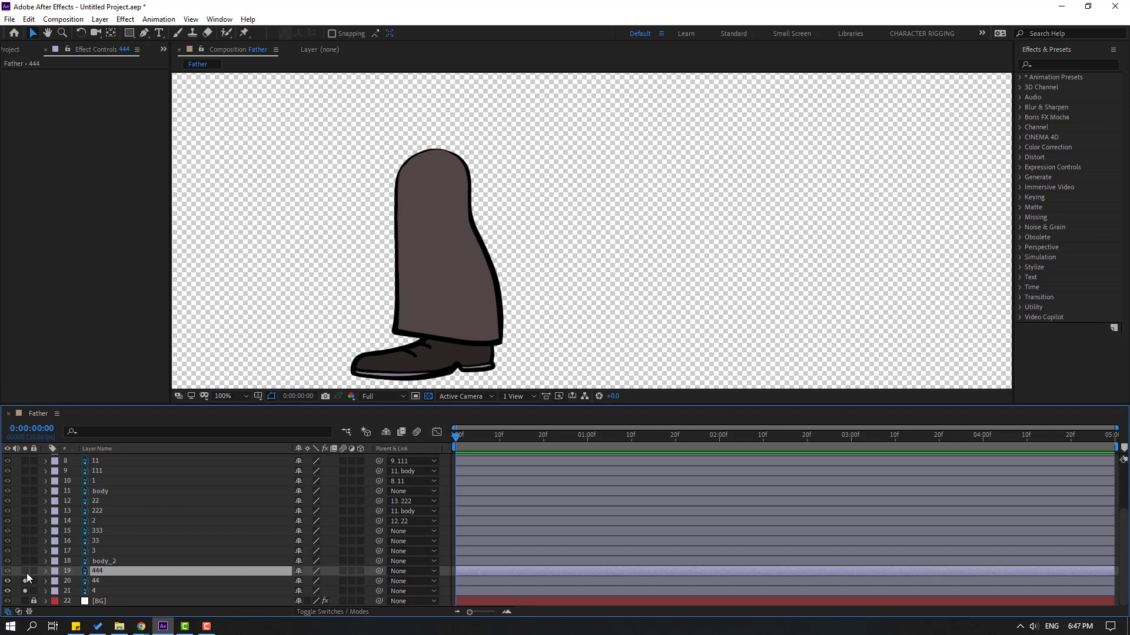
click(26, 571)
drag(528, 141, 487, 265)
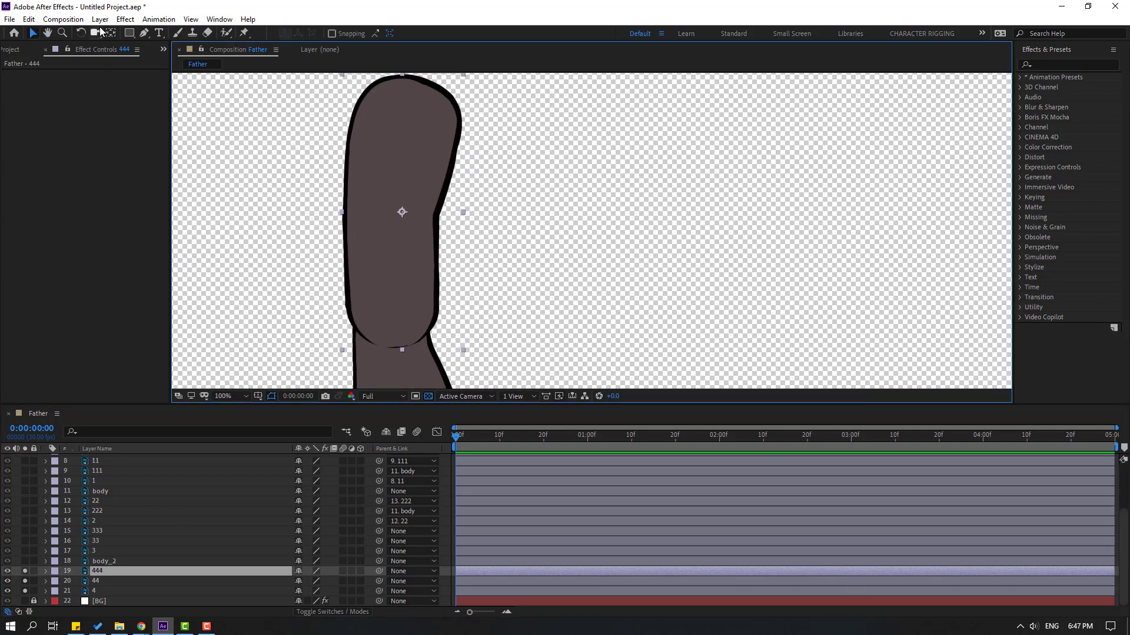
key(y)
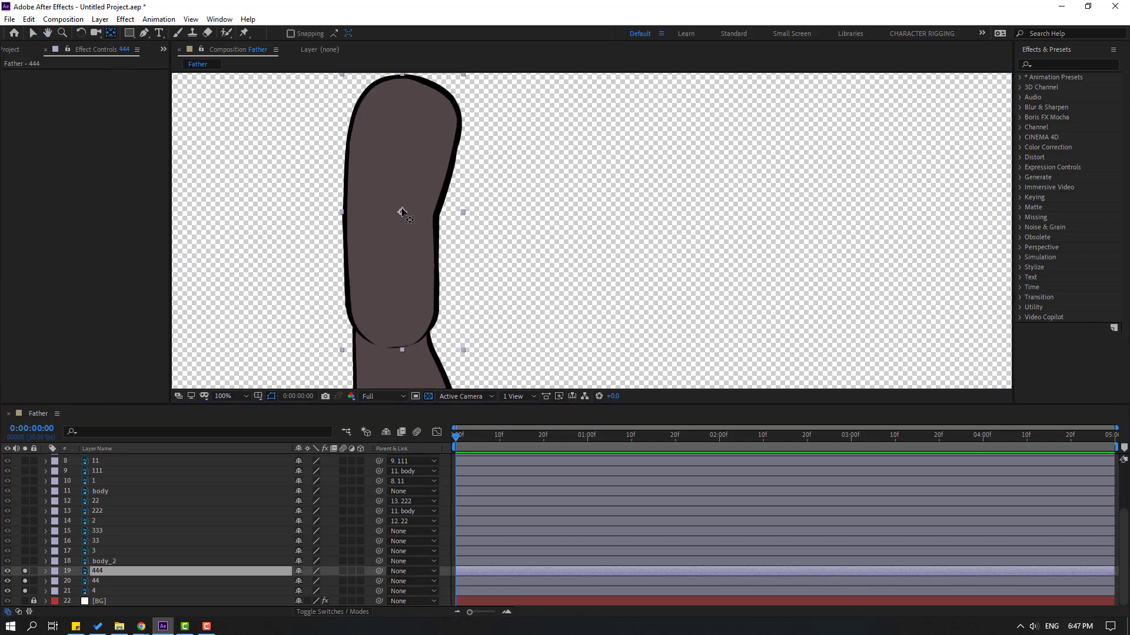
drag(402, 212, 410, 87)
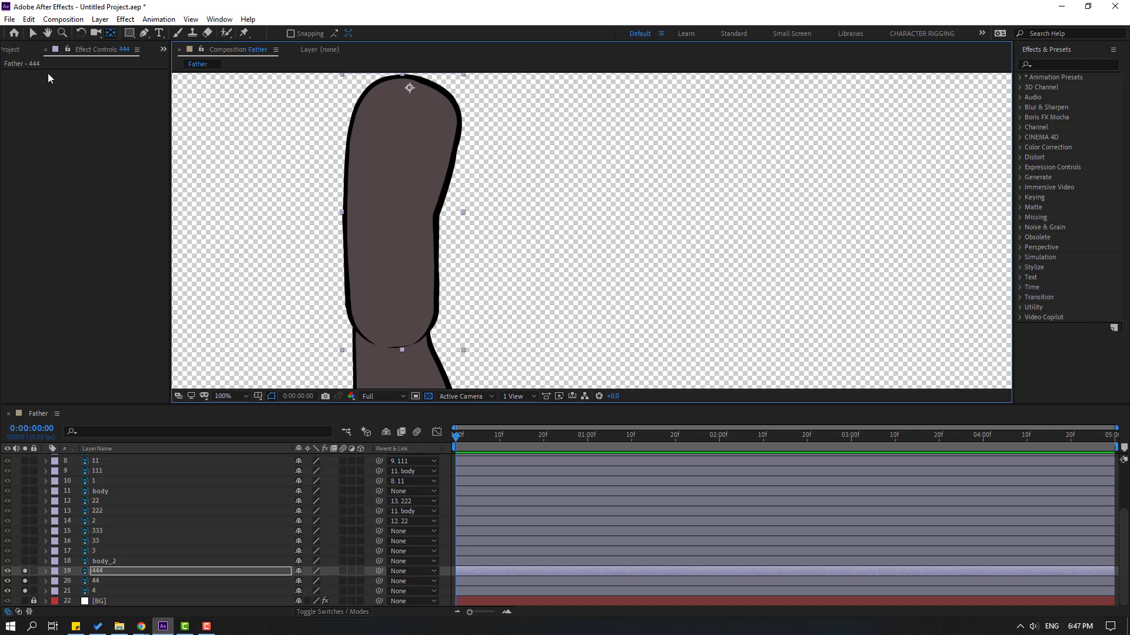
click(33, 34)
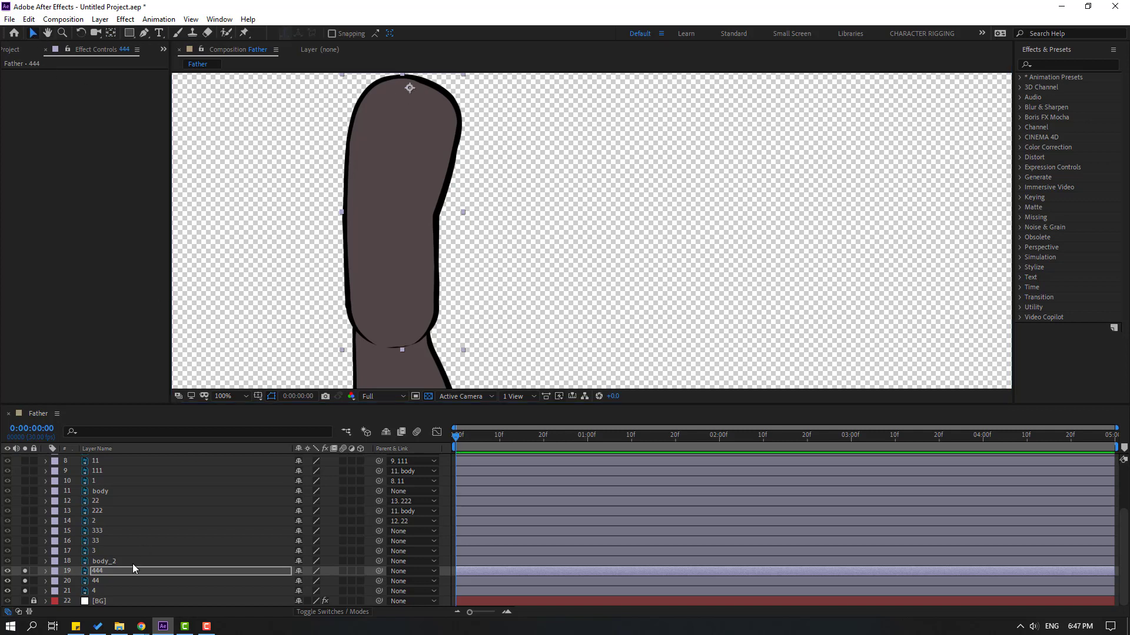
click(23, 572)
click(25, 590)
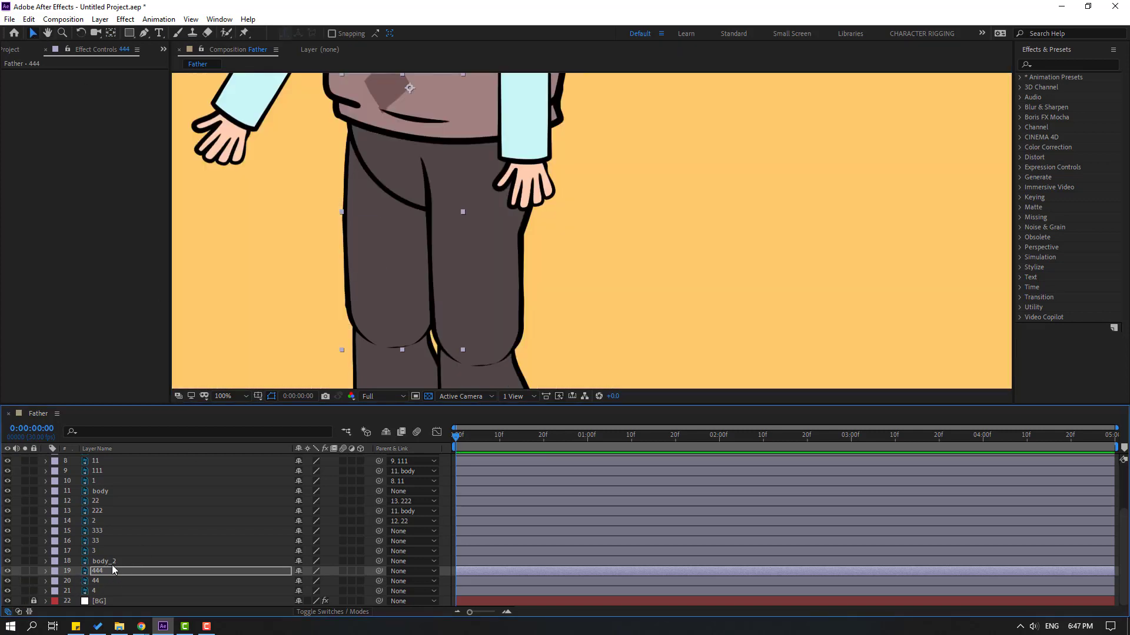
Parent shoe layer 4 to lower leg 44, lower leg 44 to thigh 444, and thigh 444 to body_2.
click(130, 591)
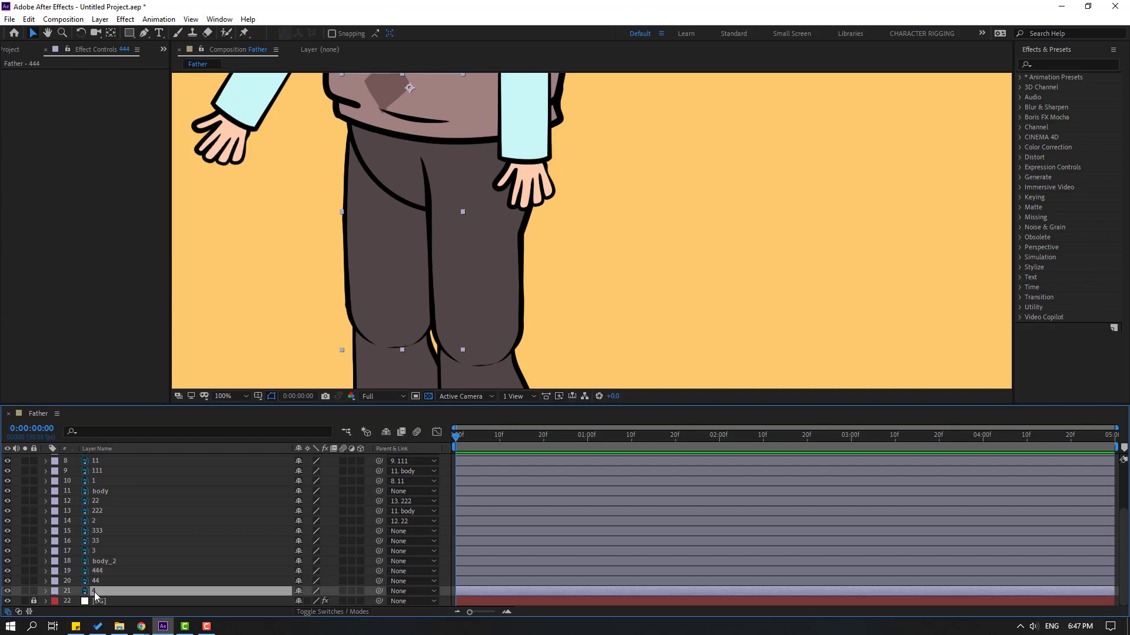
key(comma)
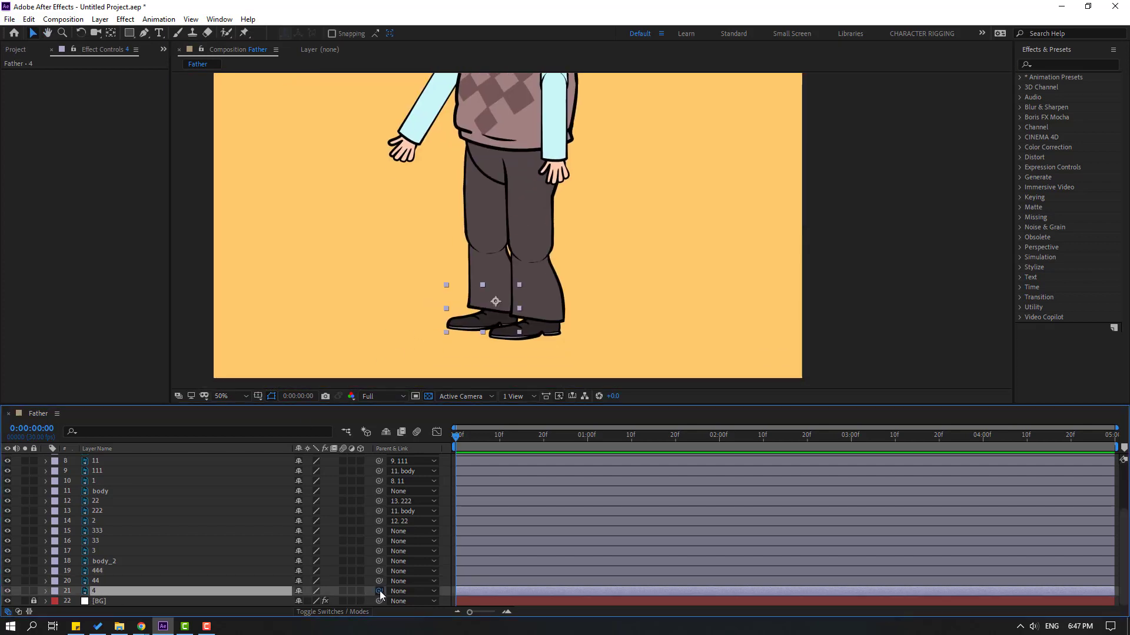
drag(379, 590, 117, 584)
click(106, 582)
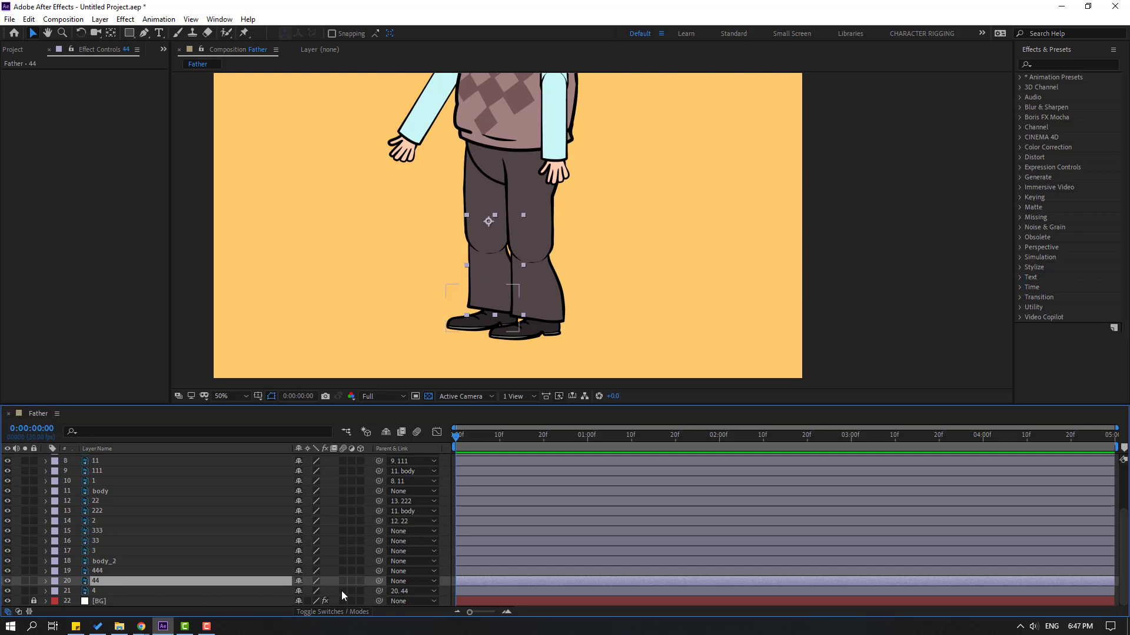
drag(379, 581, 94, 570)
click(97, 573)
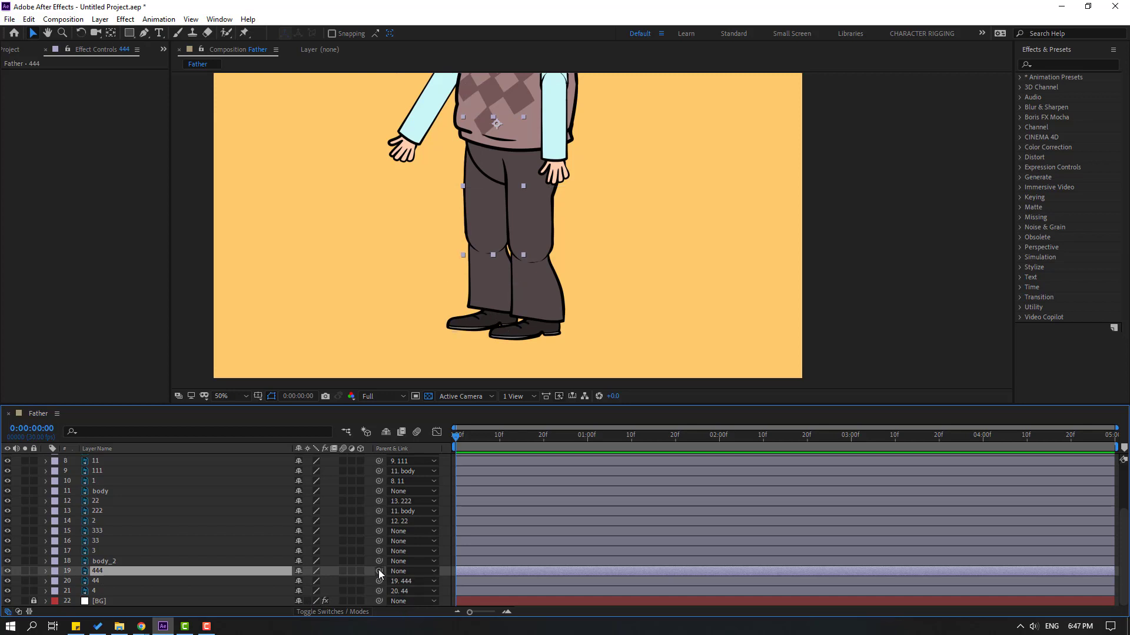
drag(380, 575, 94, 562)
Solo the body_2 layer, move its anchor point down to the circle's lower edge, and unsolo it.
click(103, 561)
click(24, 561)
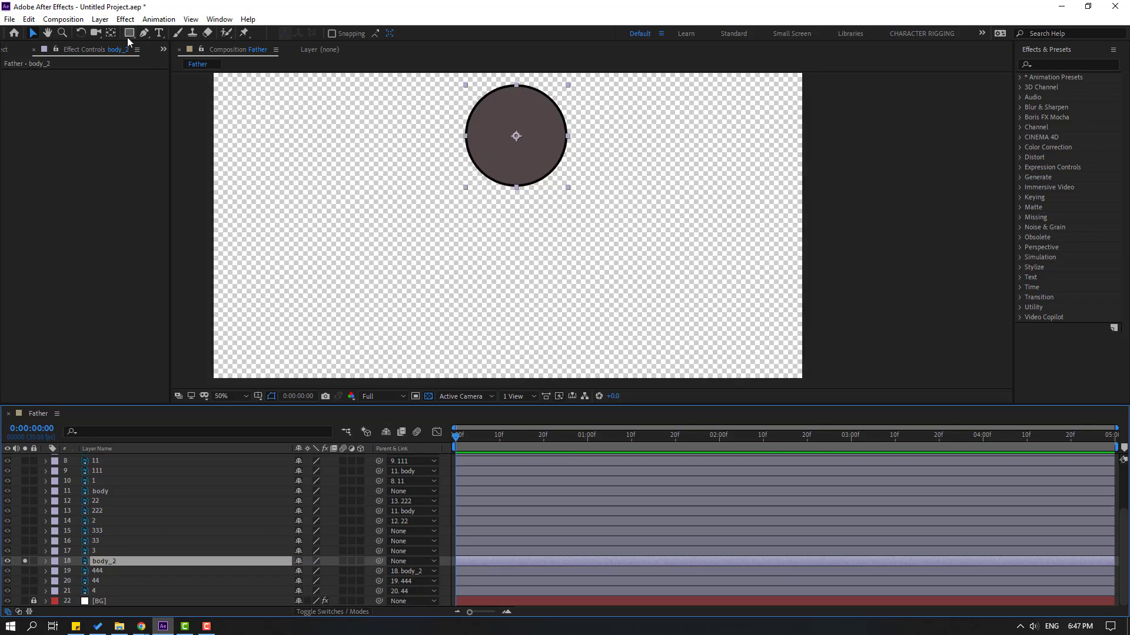
click(110, 34)
drag(513, 141, 514, 183)
key(v)
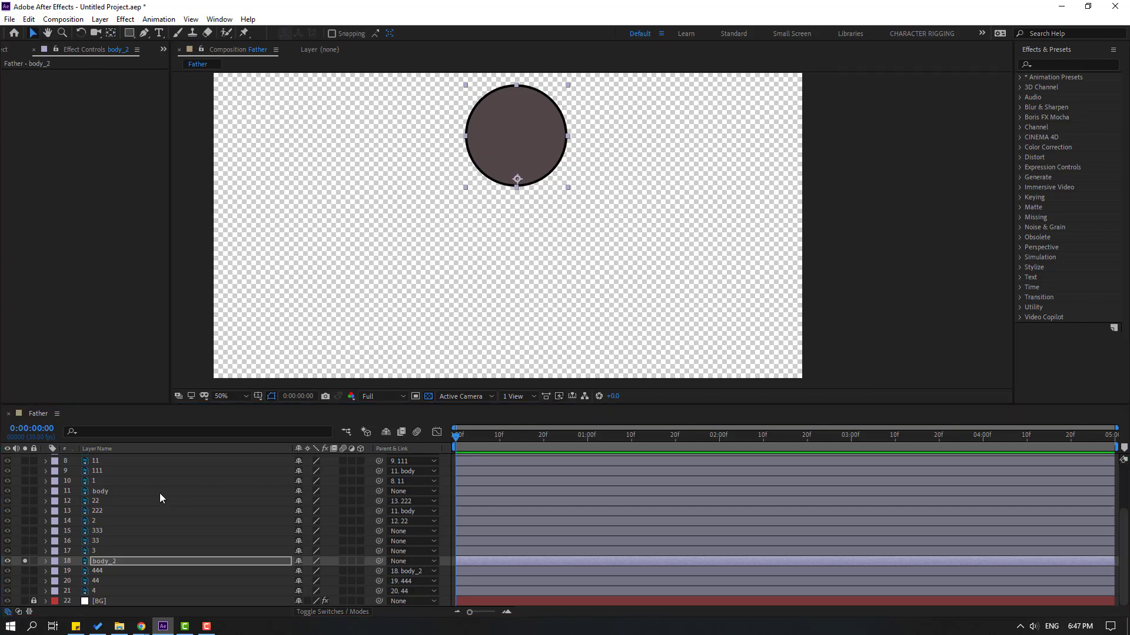
click(24, 562)
Test the leg parenting by moving body_2 and undo the move.
drag(485, 171, 423, 218)
key(ctrl+z)
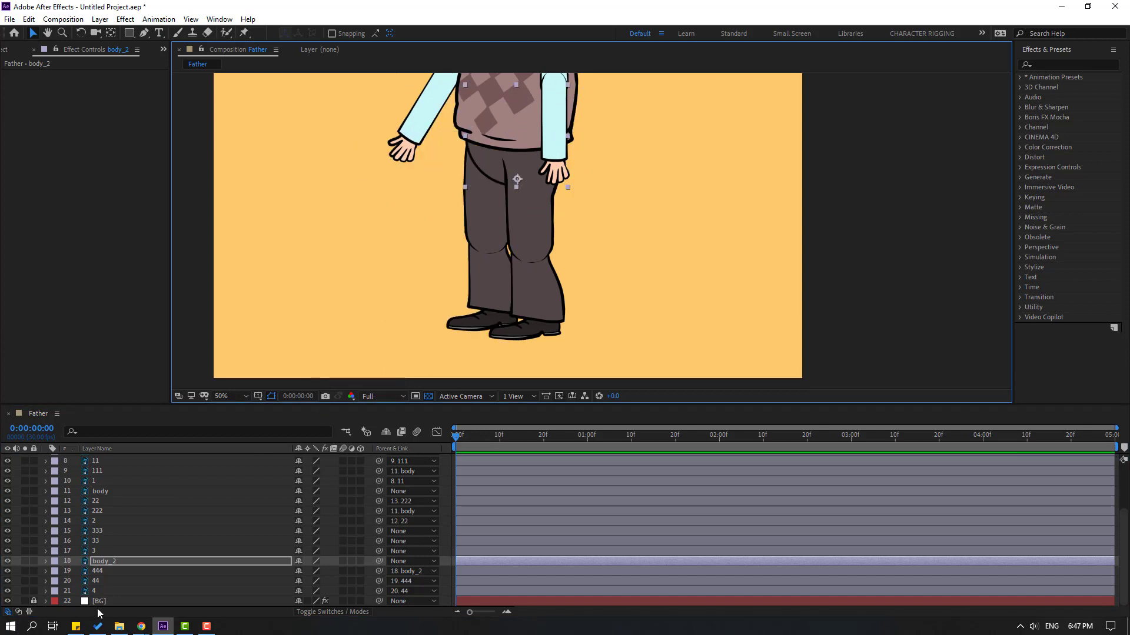
Solo the other shoe, layer 3, and move its anchor point to the ankle.
click(97, 551)
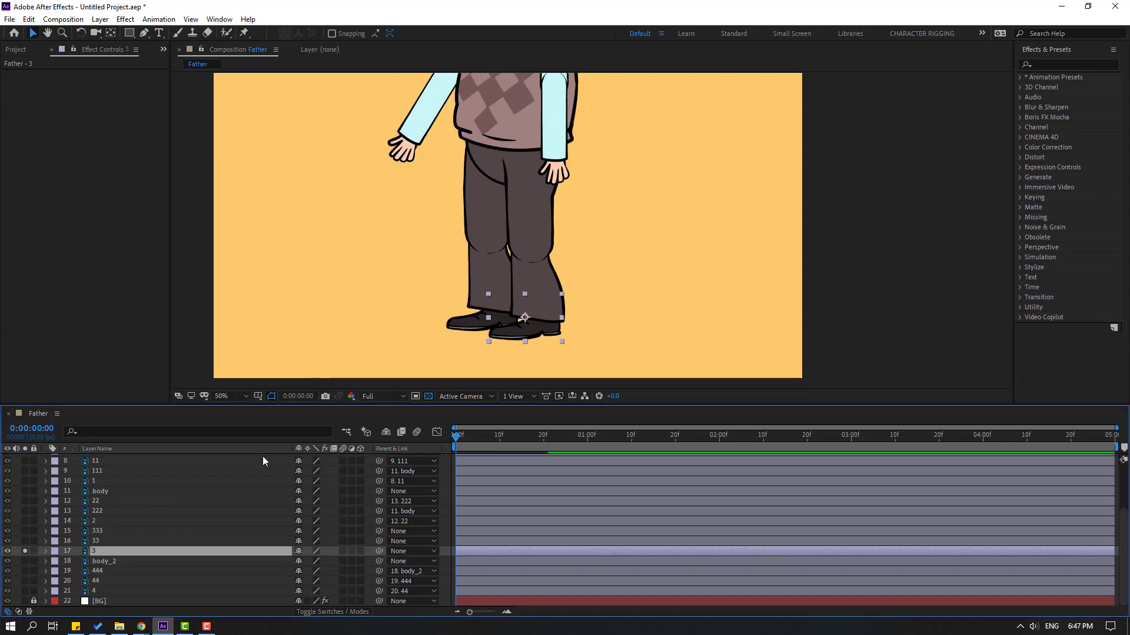
drag(510, 276, 498, 165)
scroll(500, 170, up, 1)
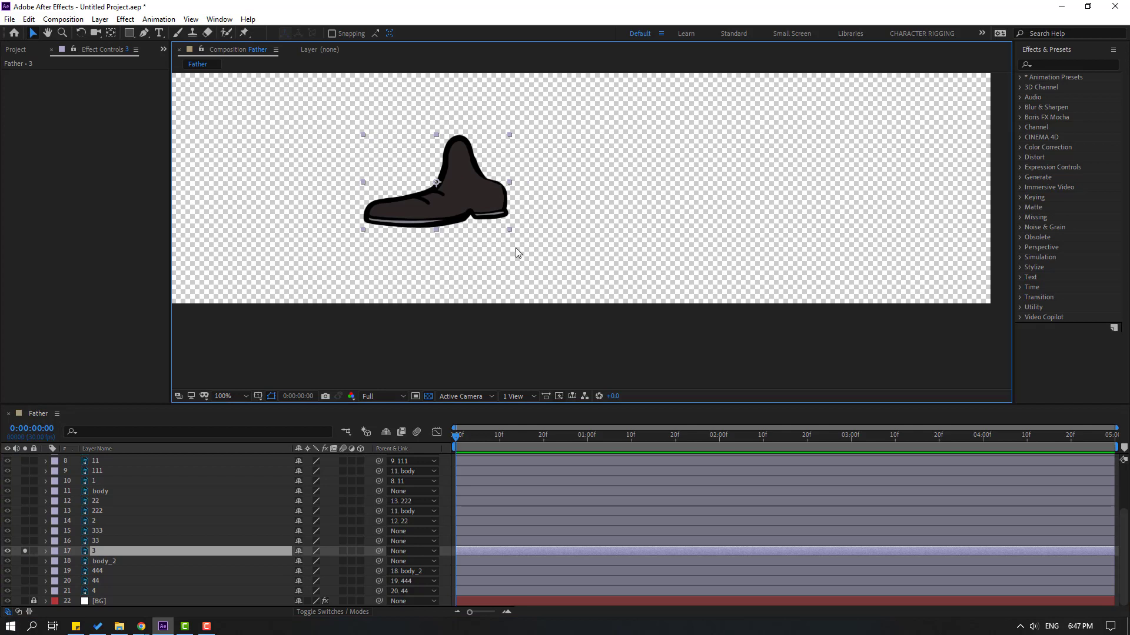
click(110, 32)
drag(436, 182, 462, 179)
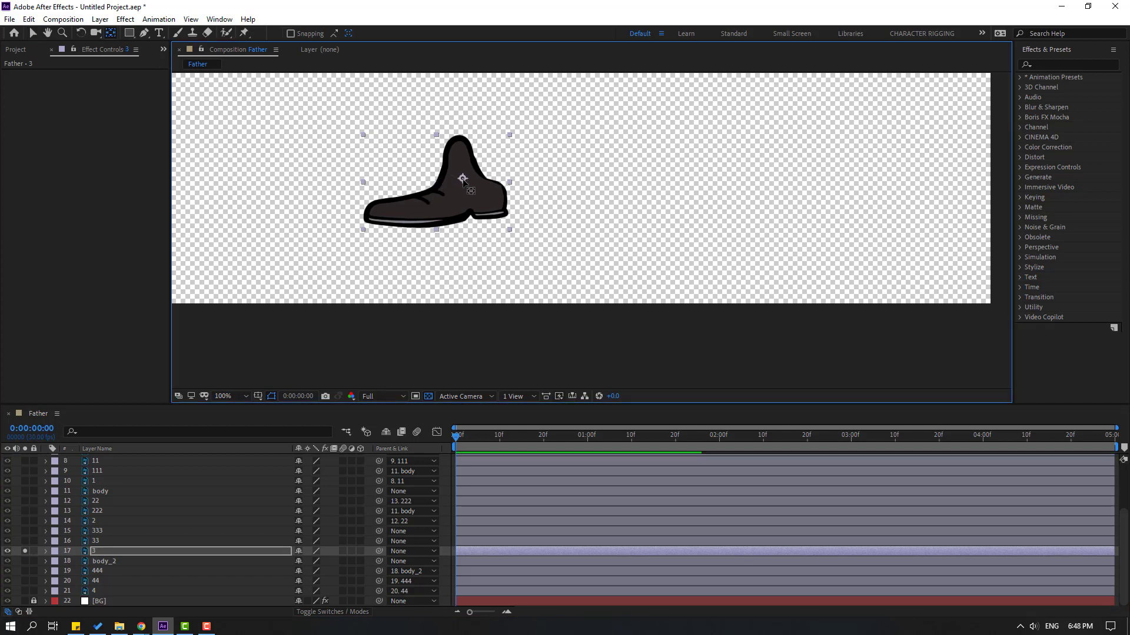
click(33, 33)
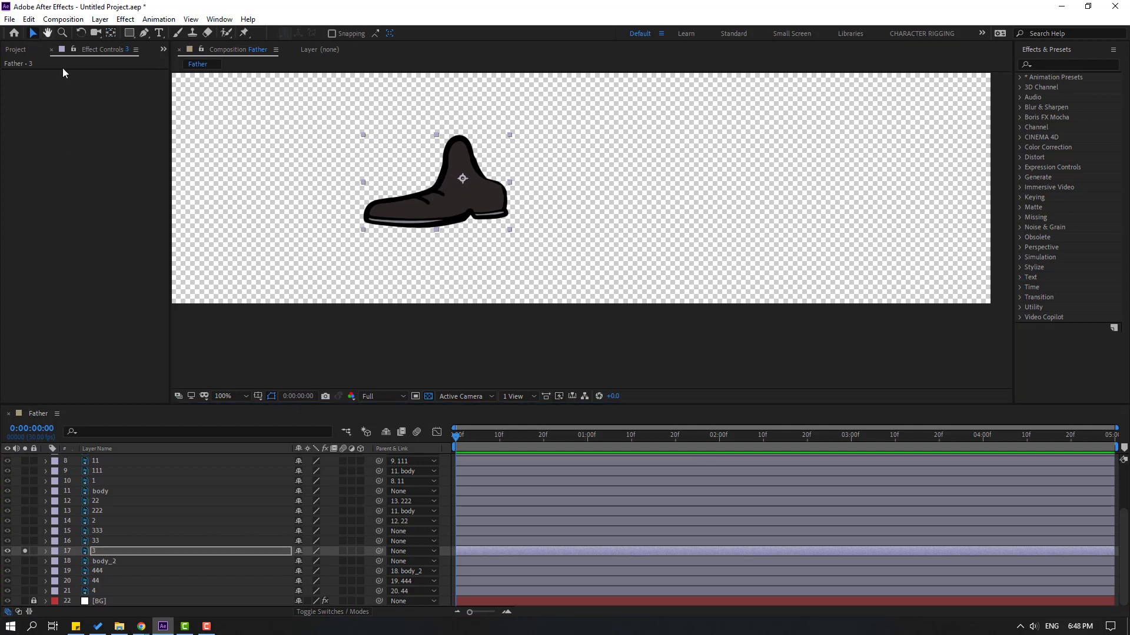
Solo lower-leg layer 33 as well and move its anchor point to the rounded knee end.
click(94, 544)
drag(24, 542, 24, 551)
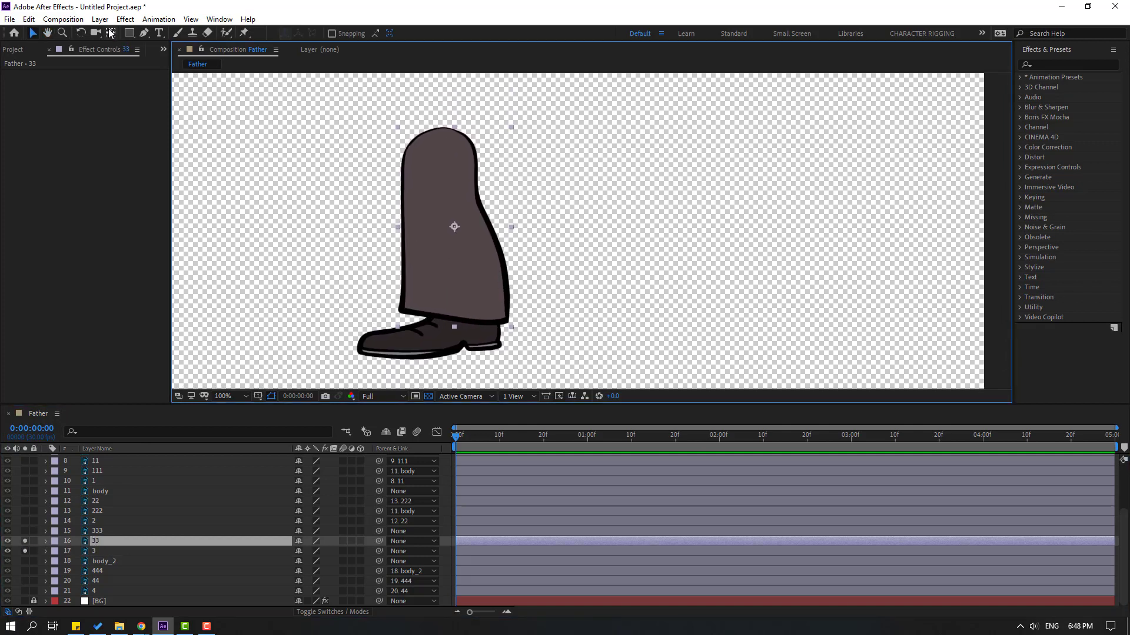
click(110, 33)
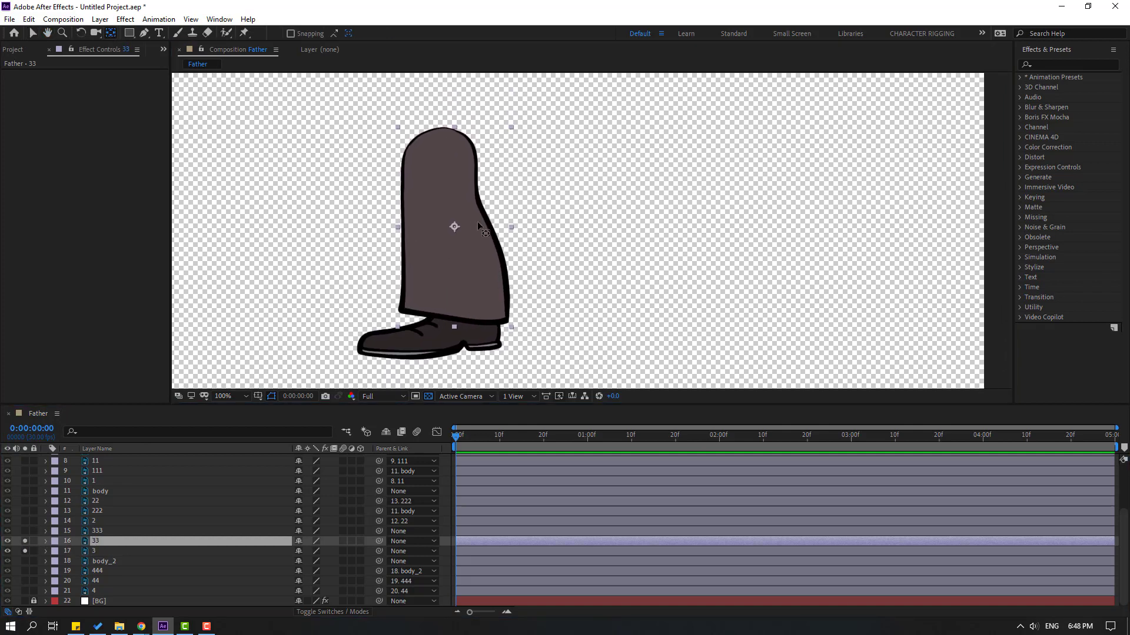
drag(455, 228, 439, 138)
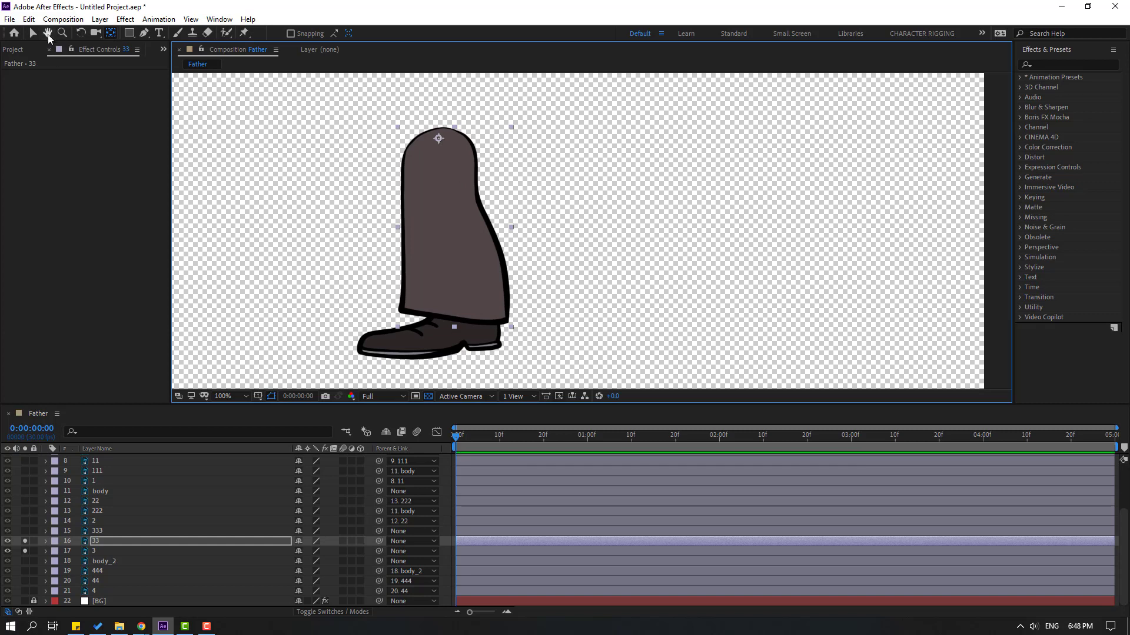
click(34, 34)
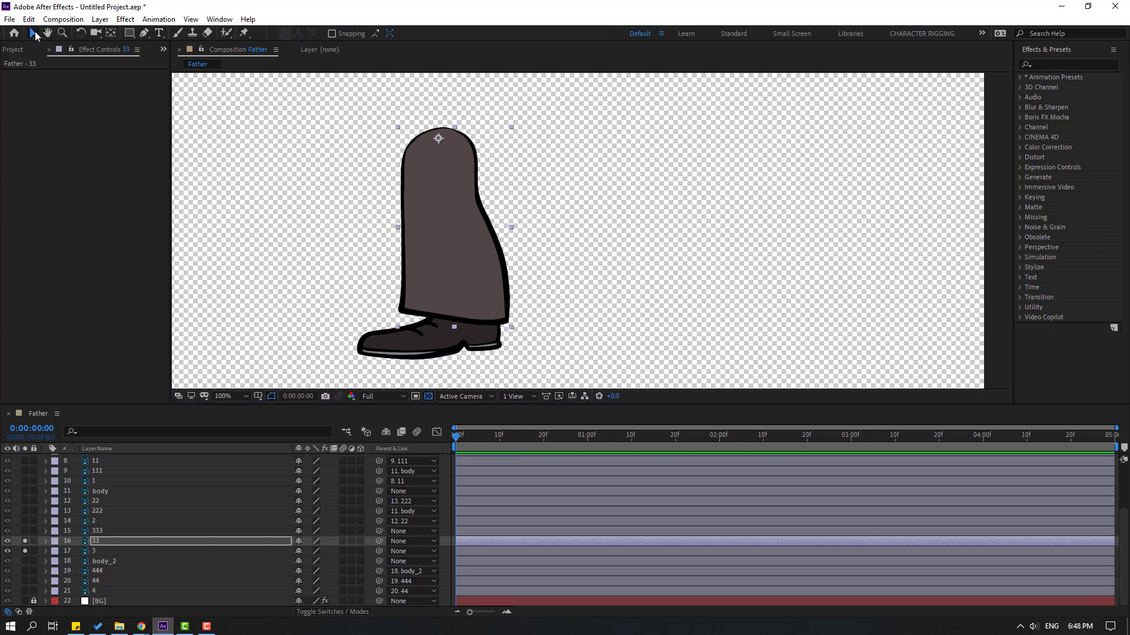
Solo upper-leg layer 333, move its anchor point up to the hip end, and unsolo all three leg layers.
click(95, 532)
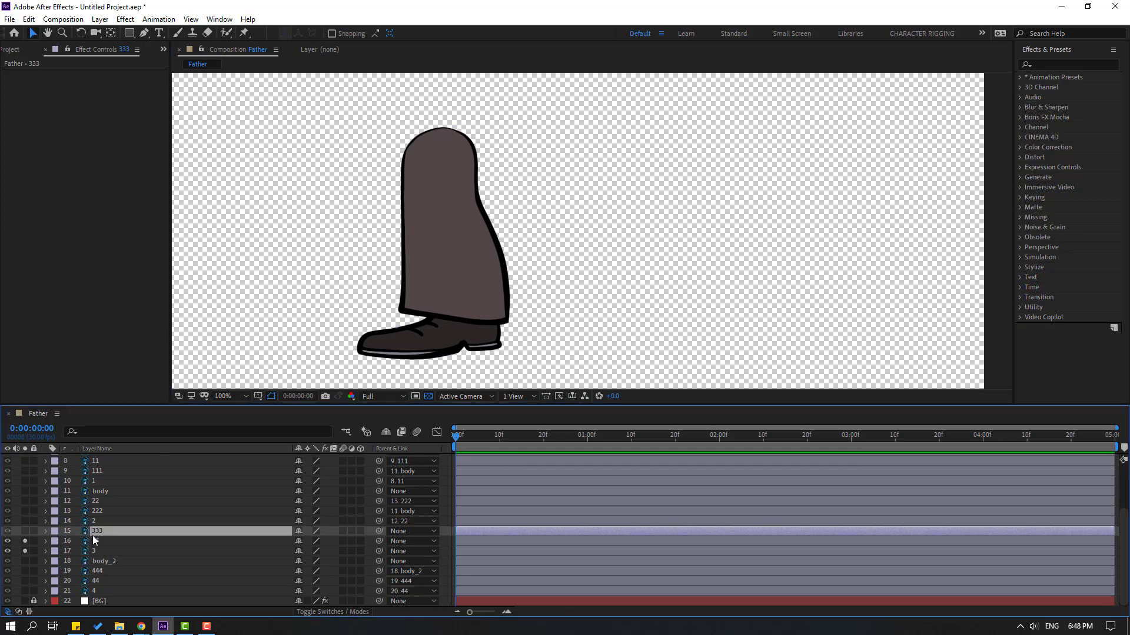
click(24, 530)
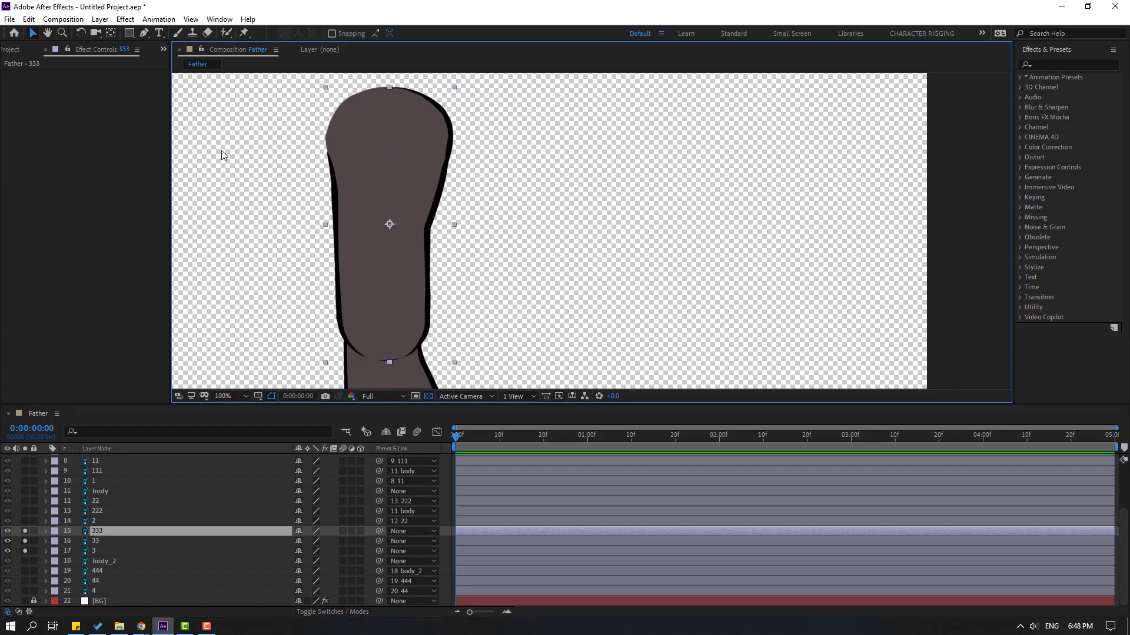
click(108, 34)
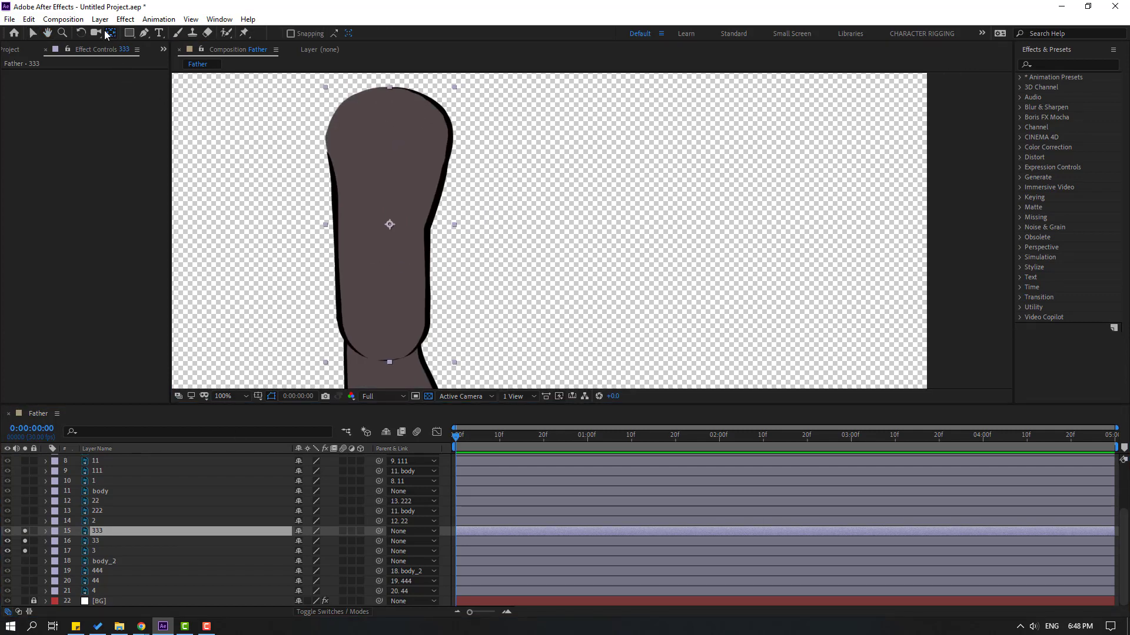
click(385, 205)
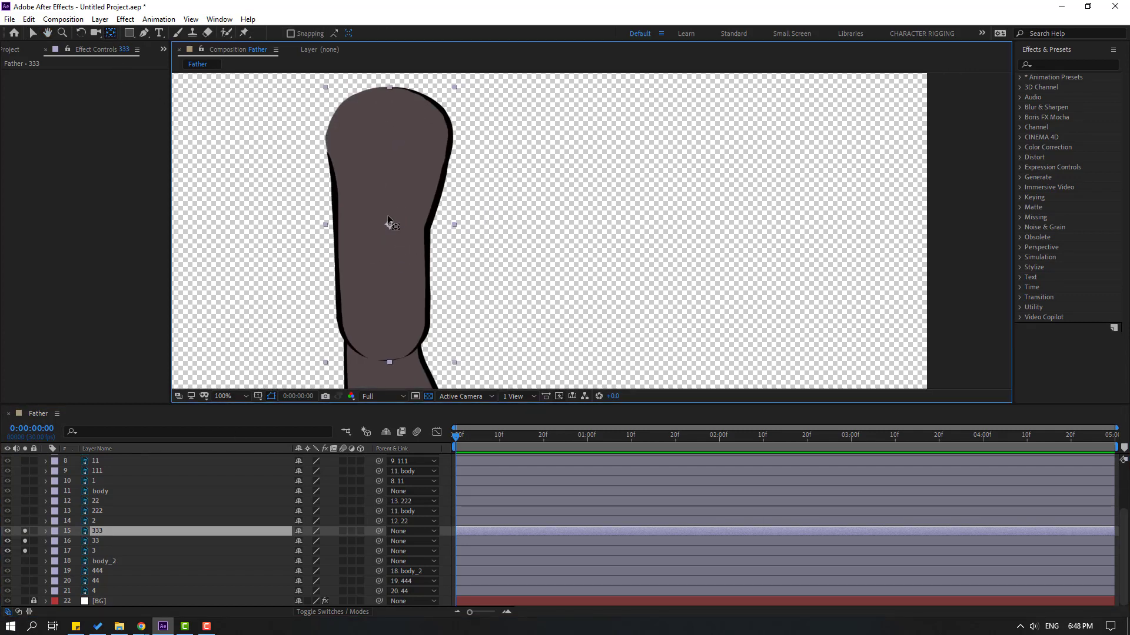
drag(389, 219, 390, 103)
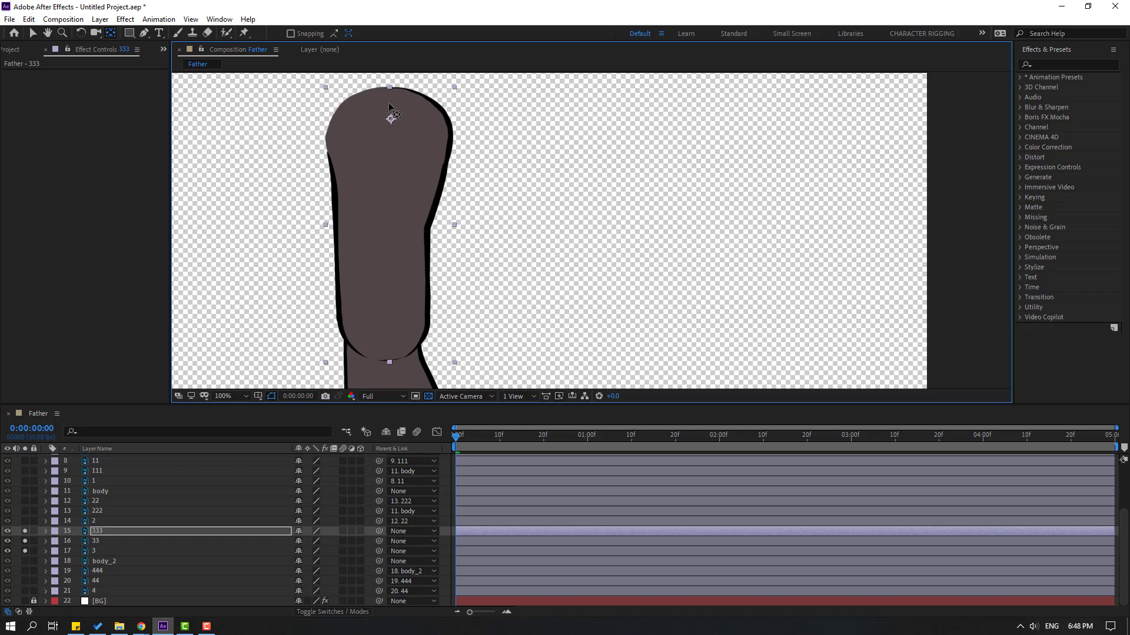
click(33, 33)
scroll(476, 253, down, 2)
drag(24, 532, 24, 563)
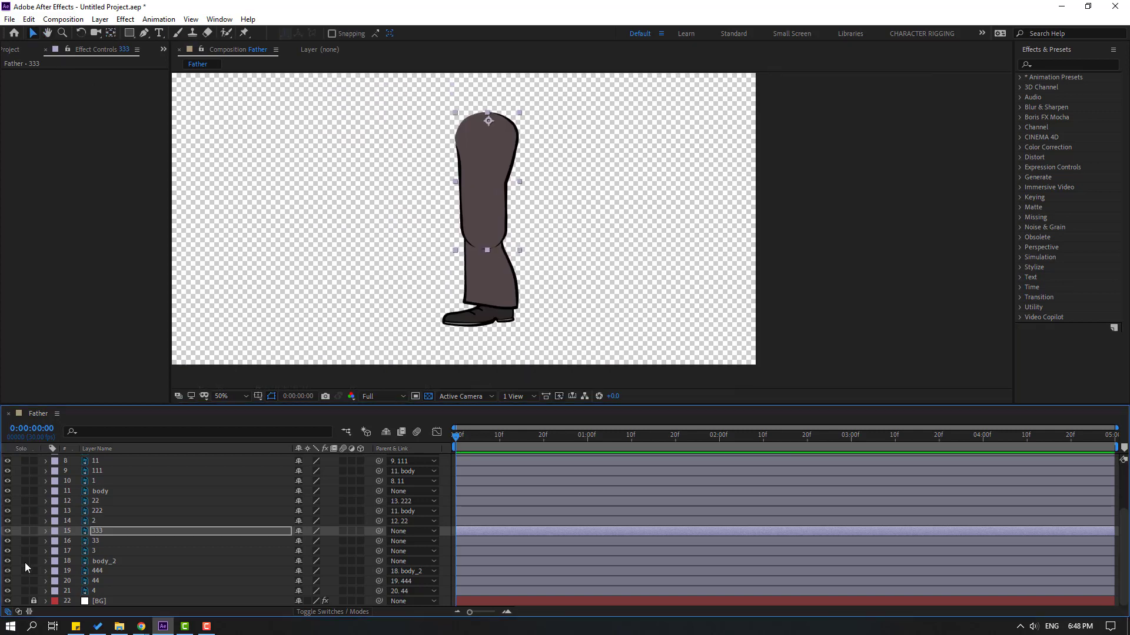
Parent shoe layer 3 to 33, layer 33 to 333, and layer 333 to body_2.
click(93, 551)
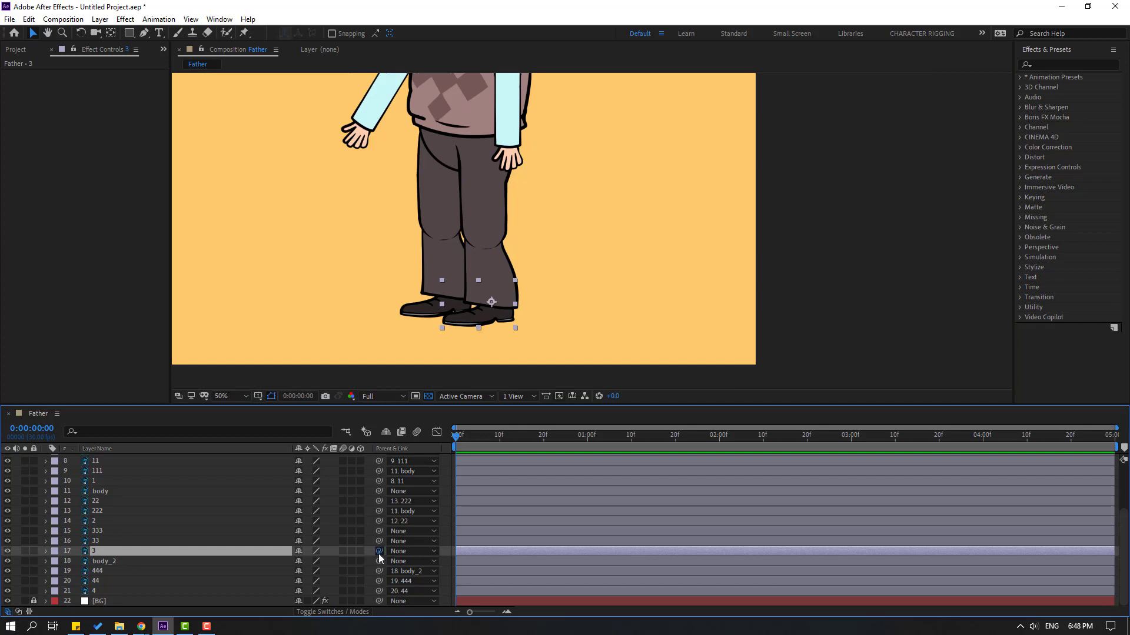
drag(379, 552, 97, 541)
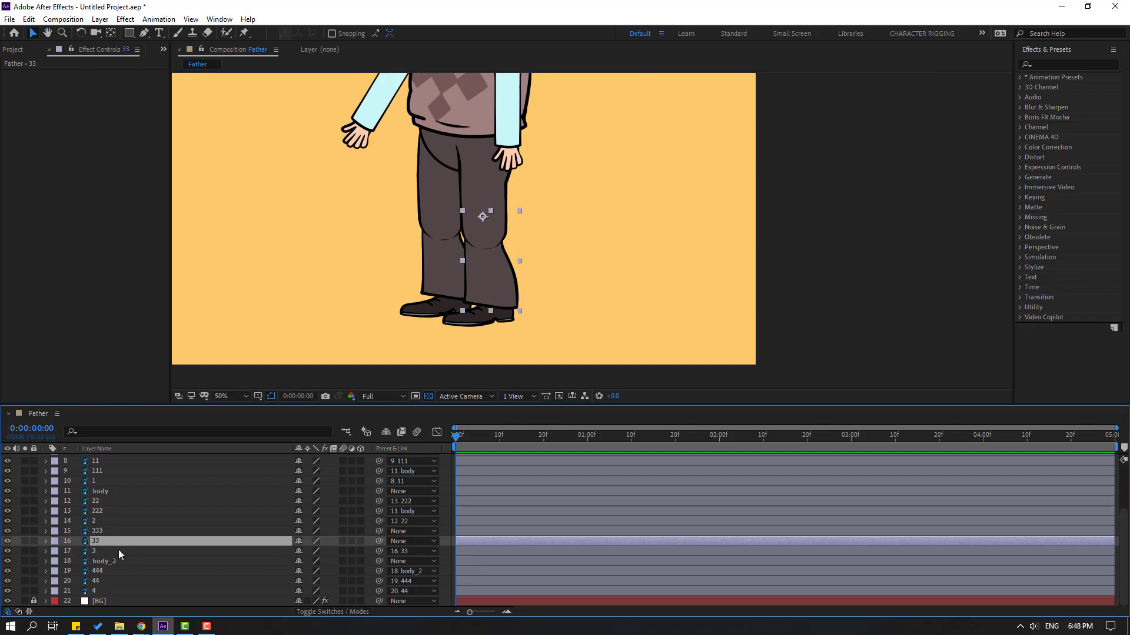
drag(379, 541, 109, 534)
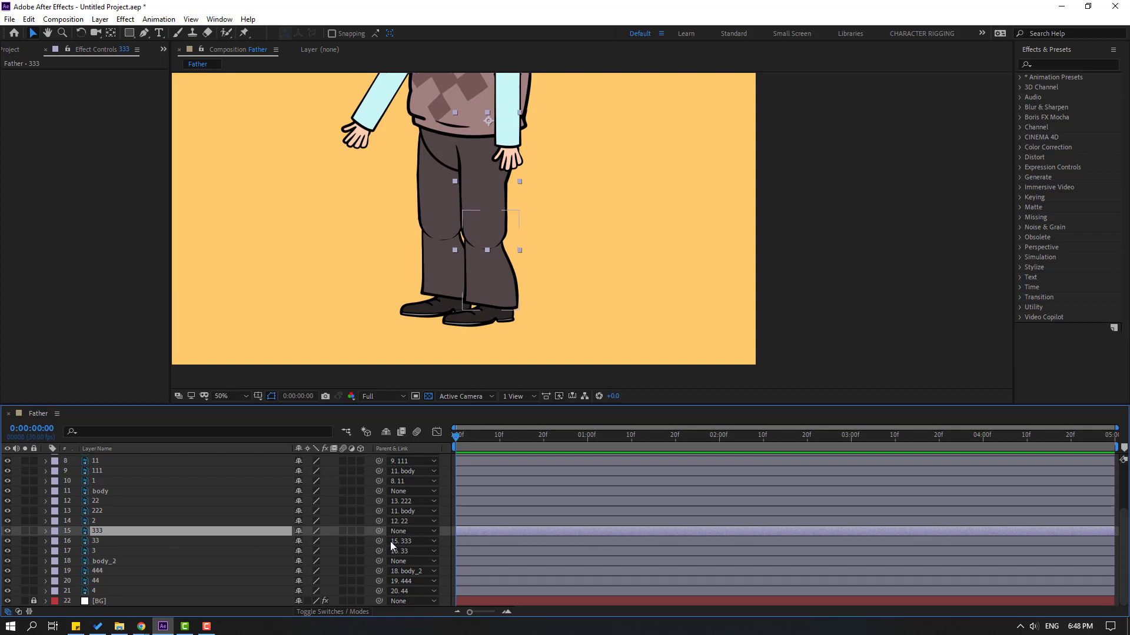
drag(381, 530, 114, 565)
Parent the body layer to body_2 and test the hierarchy by moving body_2 in the composition.
click(100, 492)
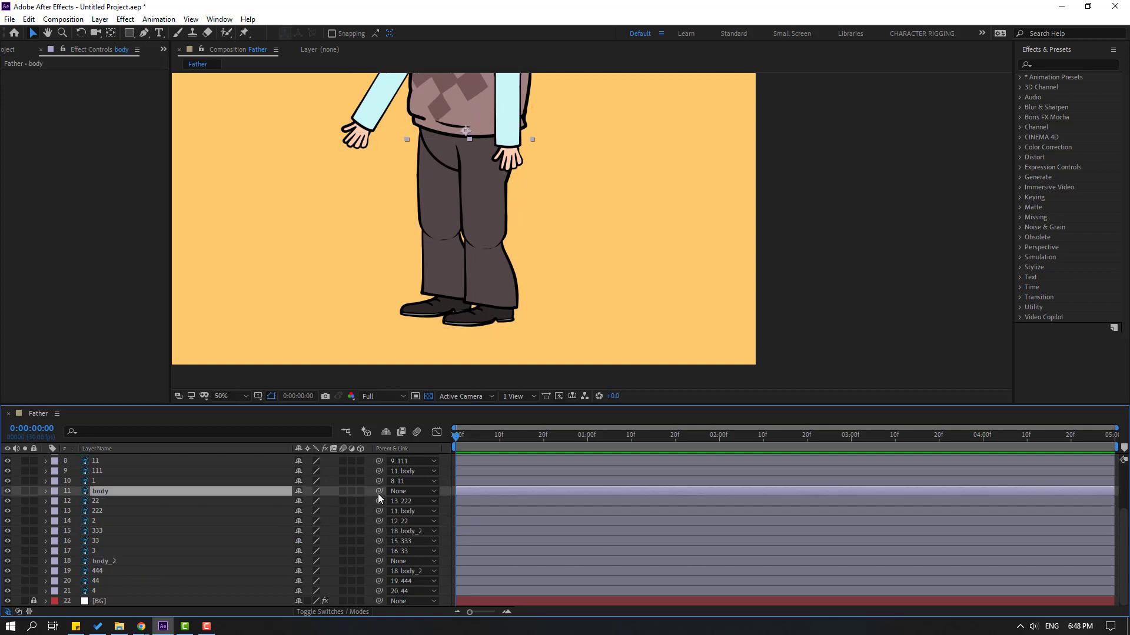
drag(182, 496, 115, 564)
click(105, 562)
key(comma)
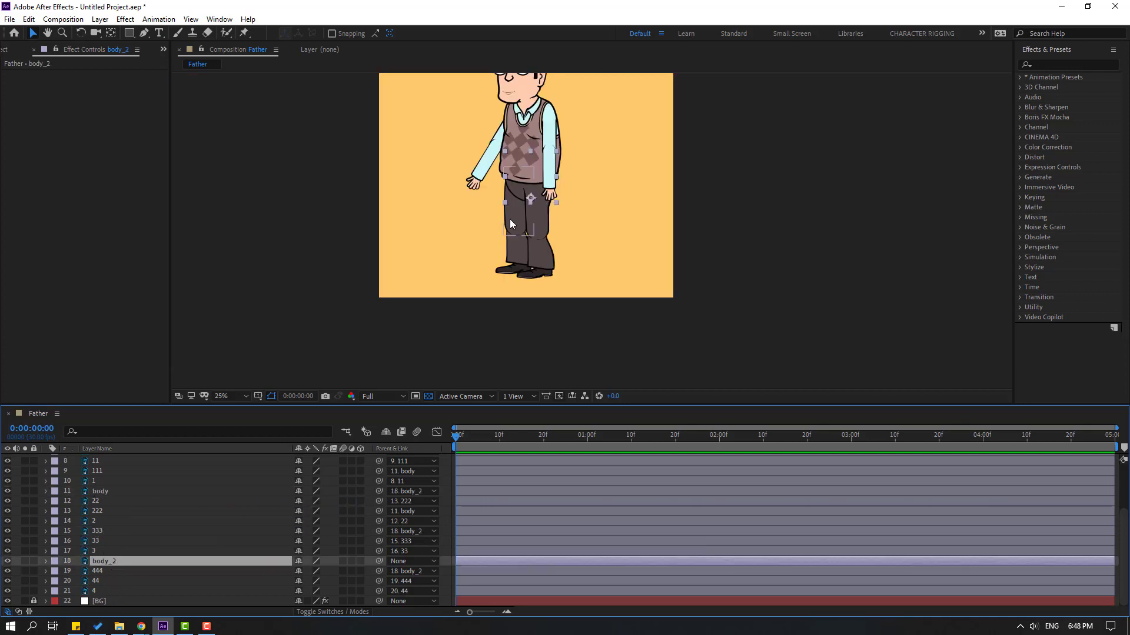
mouse_move(499, 188)
mouse_down()
mouse_move(572, 185)
mouse_move(499, 187)
mouse_up()
Pre-compose the mouth, eye_brown, nose, eye_close, eye_black, eye_open and head layers into a new composition named HEAD.
scroll(182, 541, up, 3)
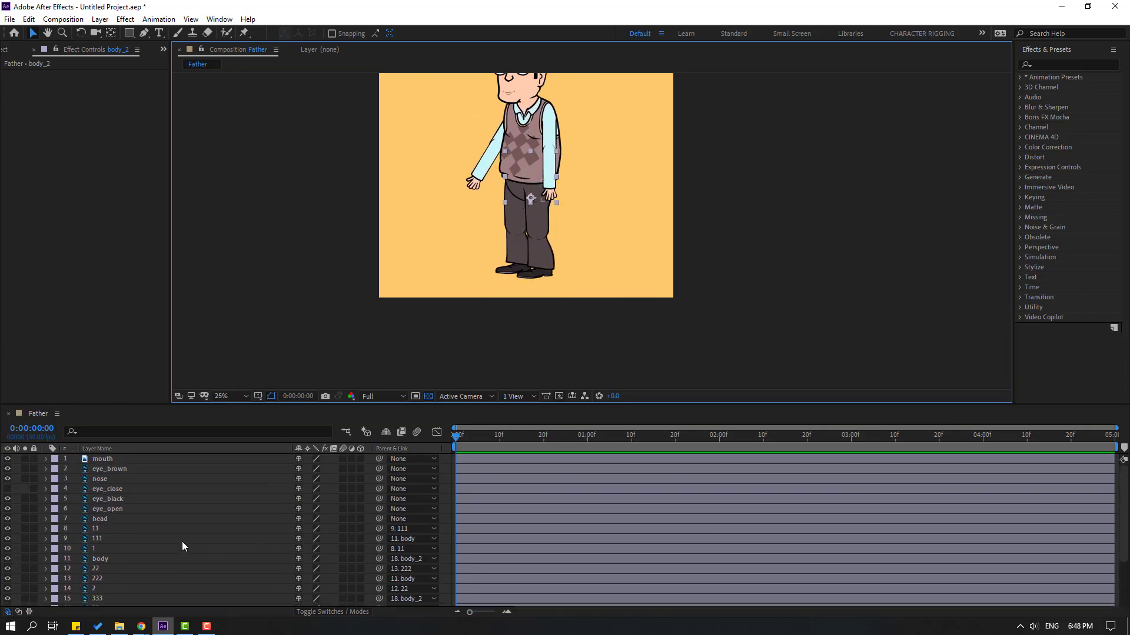
click(114, 460)
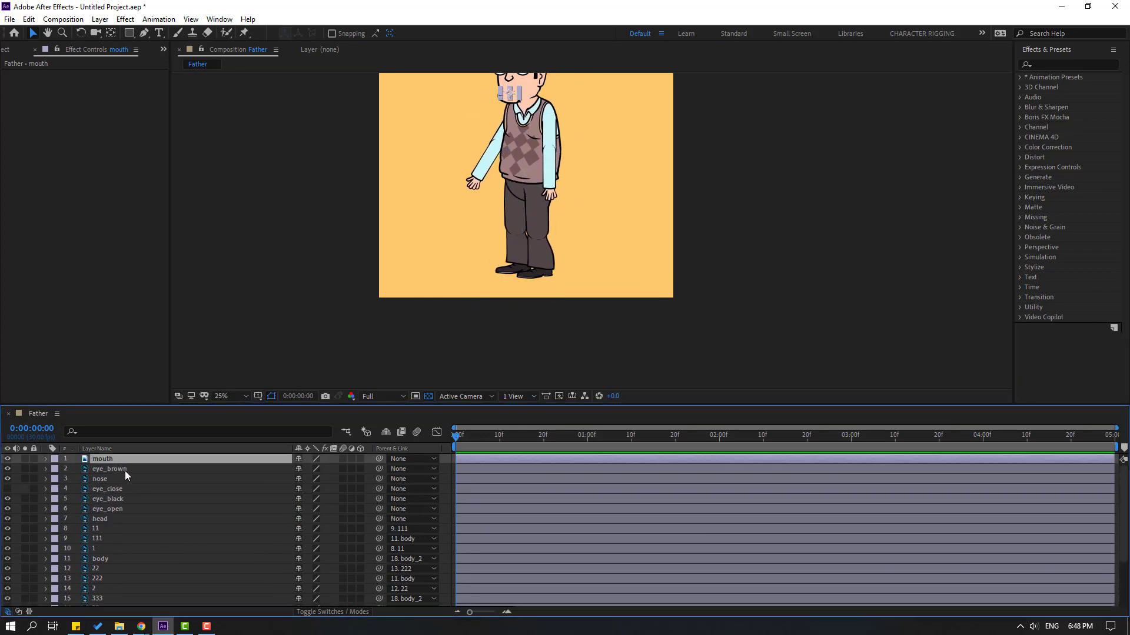
shift+click(125, 471)
shift+click(115, 482)
shift+click(122, 488)
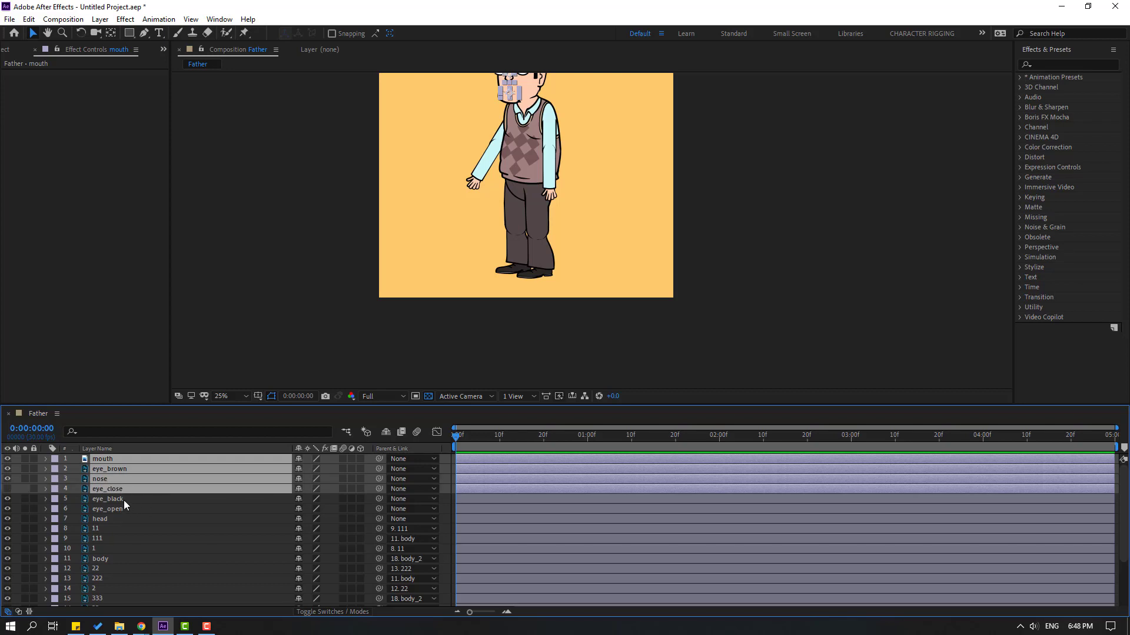
shift+click(121, 499)
shift+click(116, 509)
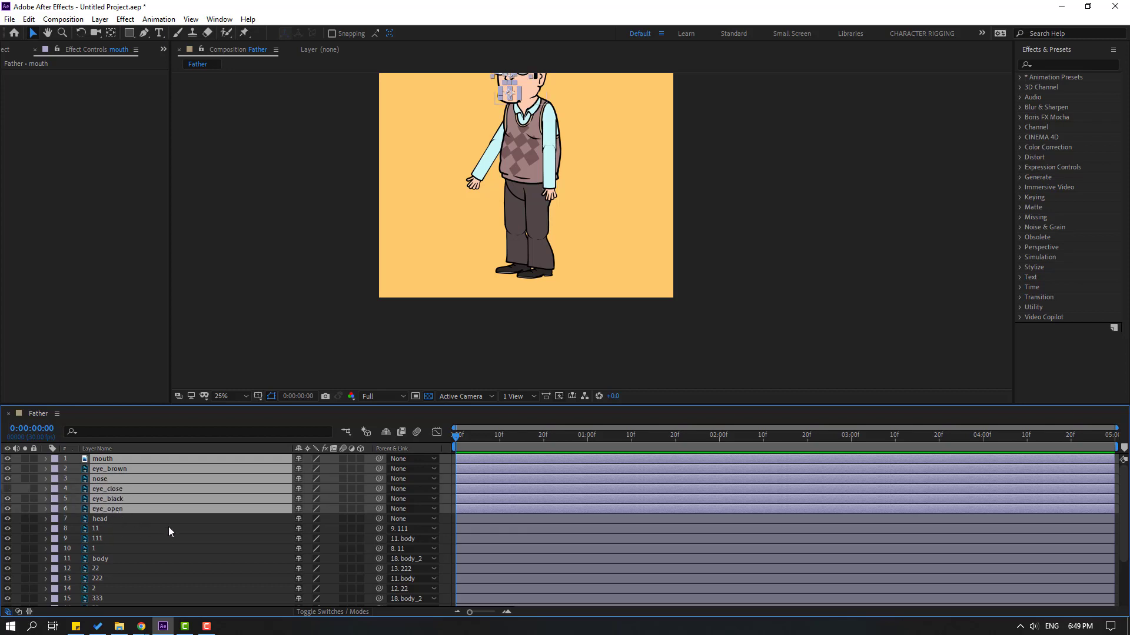
shift+click(99, 522)
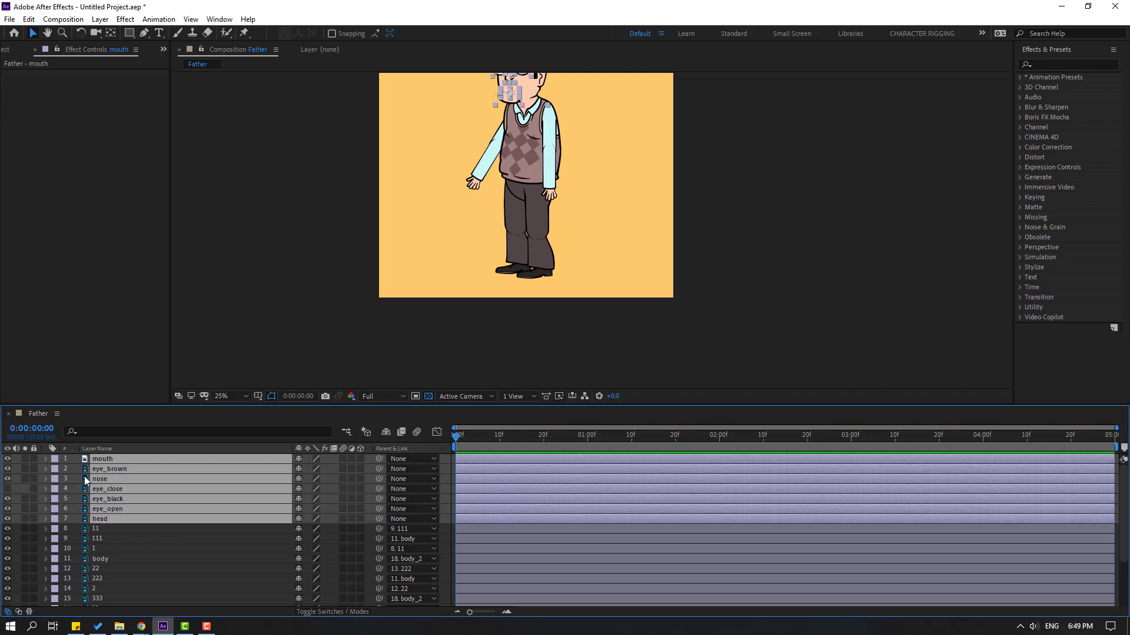
right_click(110, 487)
click(136, 438)
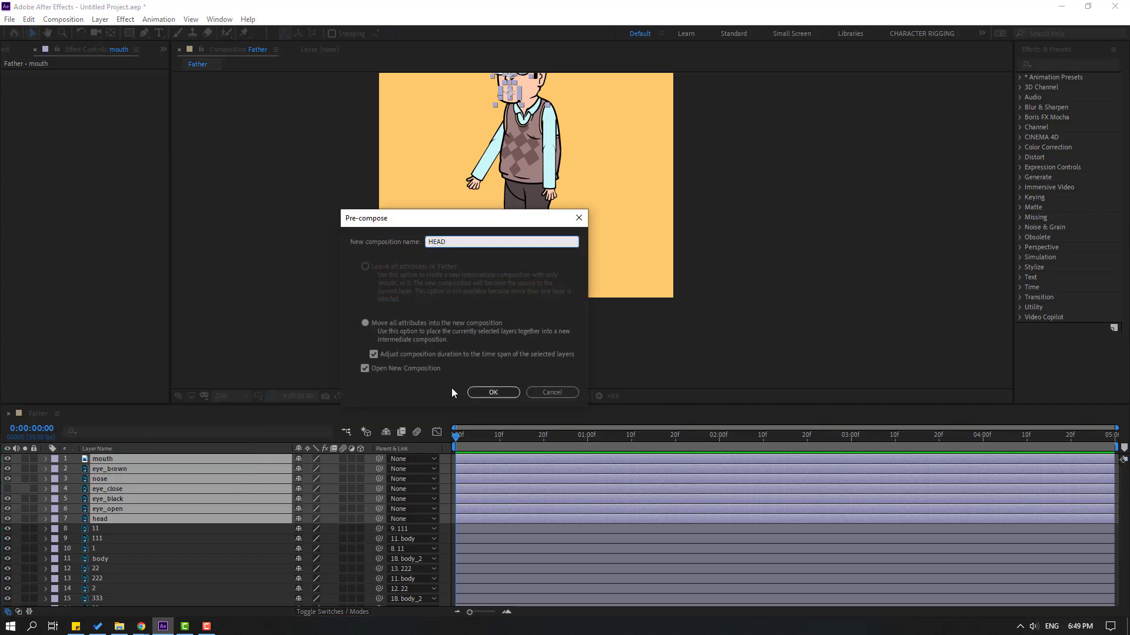
click(480, 392)
Return to the Father composition, solo the HEAD layer, move its anchor point to the neck, and unsolo it.
click(46, 415)
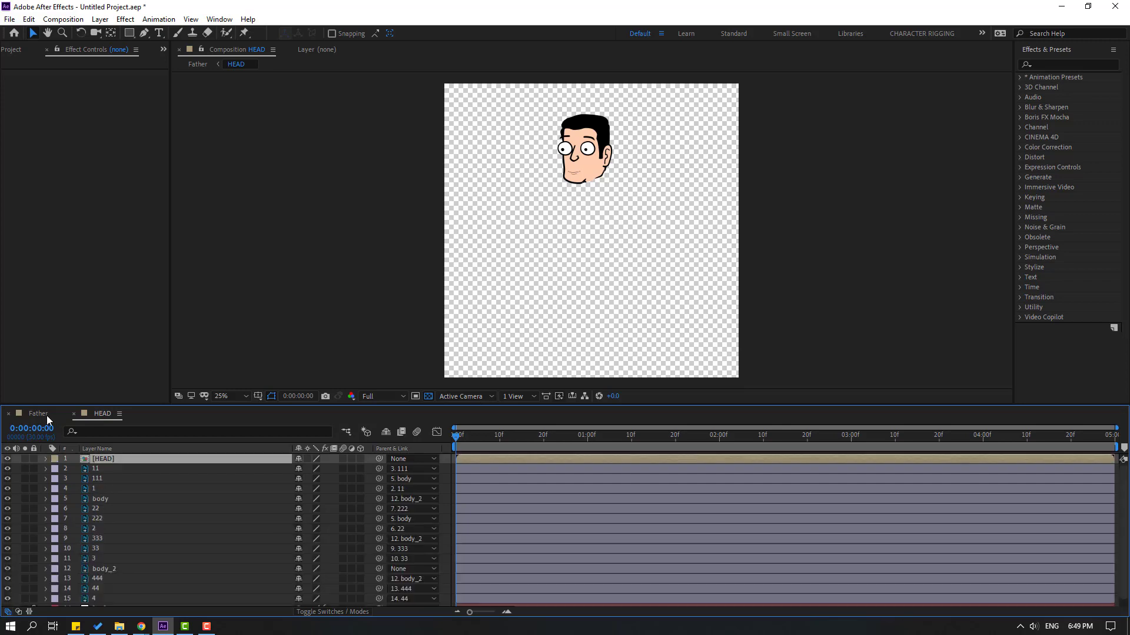
scroll(566, 117, up, 2)
drag(563, 210, 544, 256)
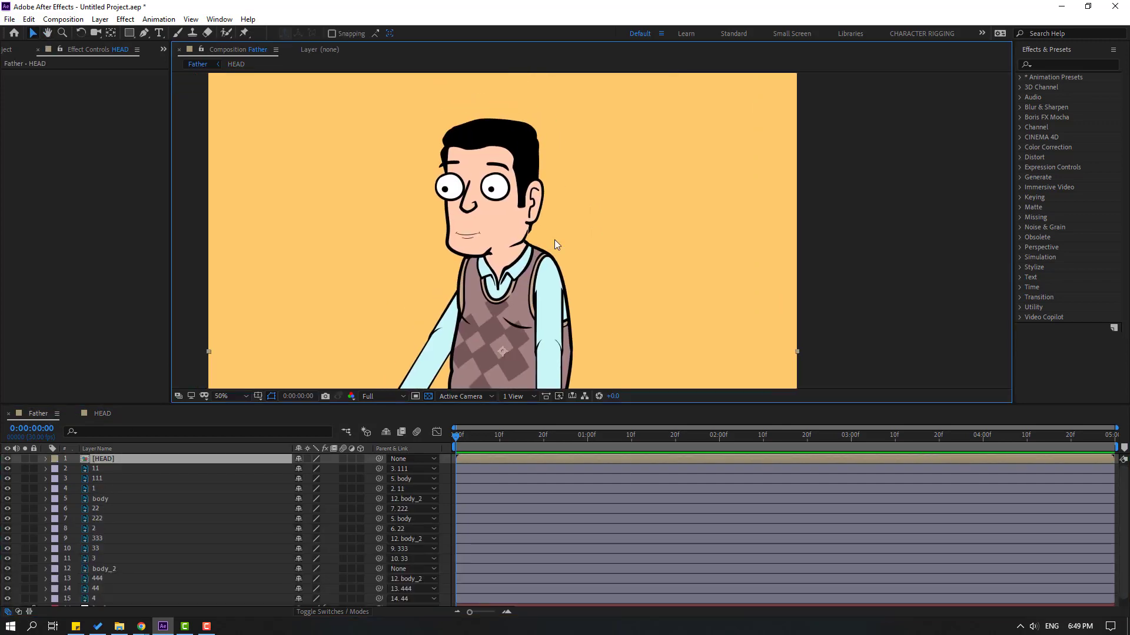
click(25, 459)
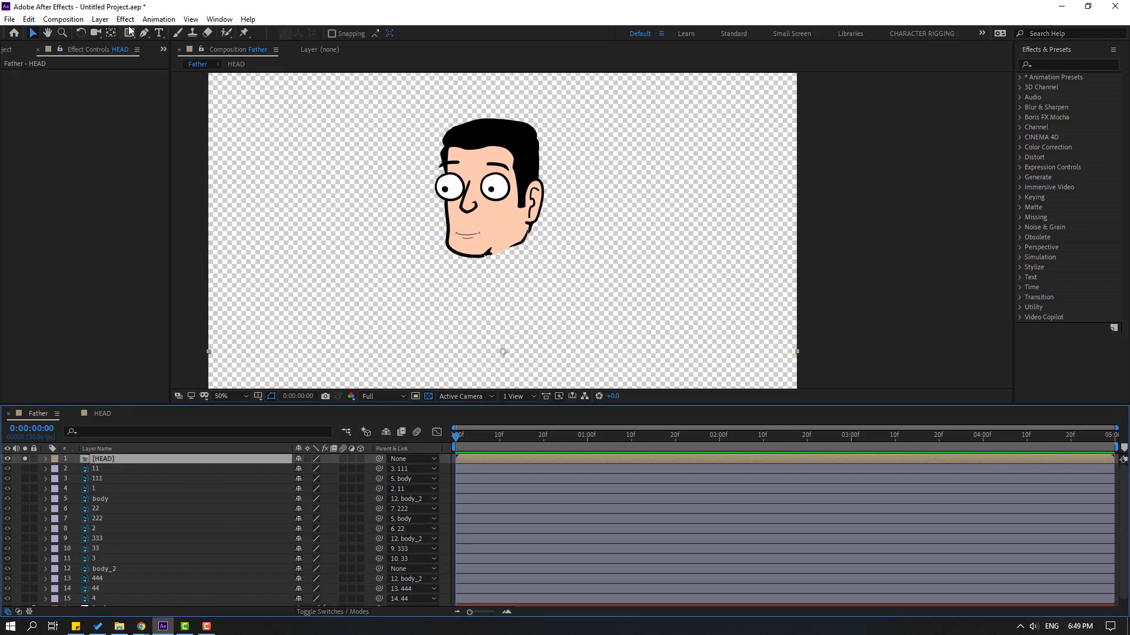
click(112, 34)
drag(504, 351, 502, 246)
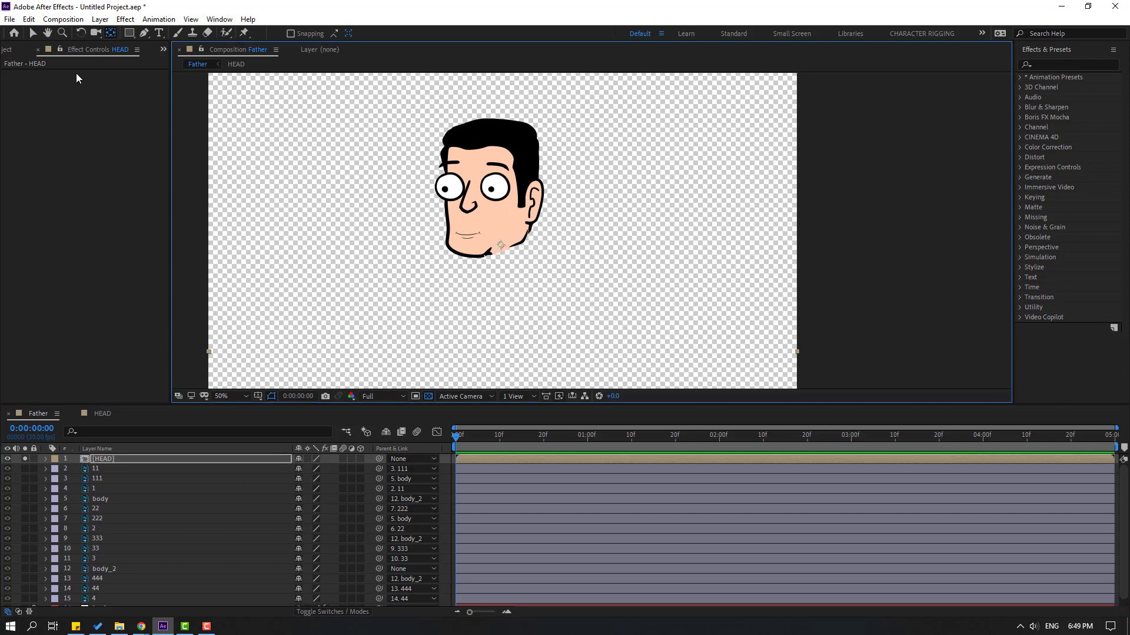
click(35, 33)
click(24, 459)
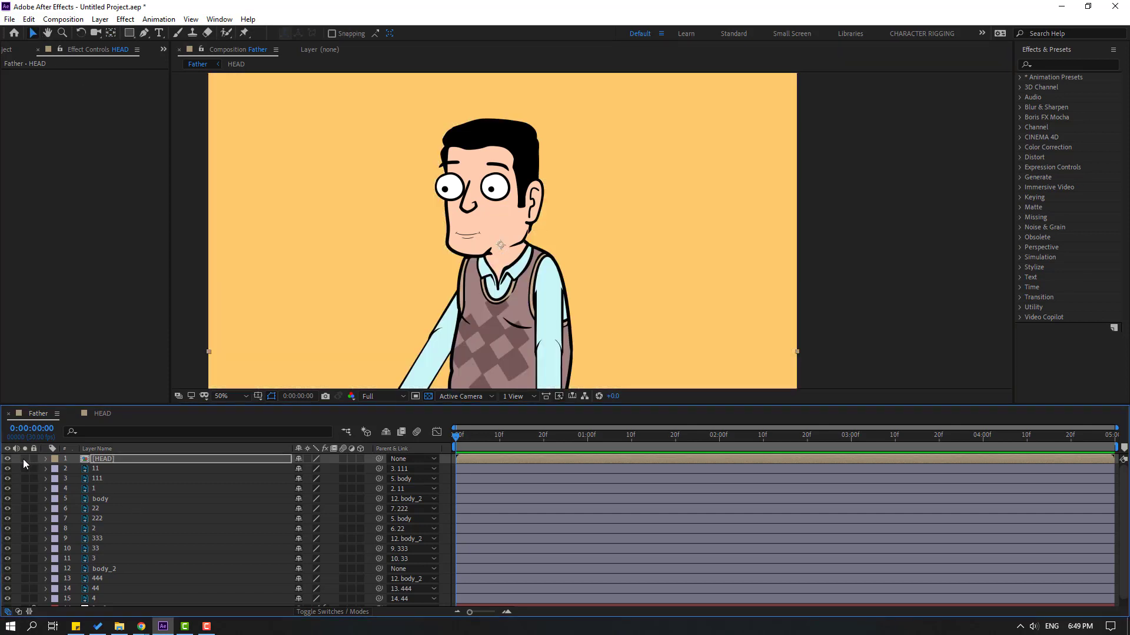
Parent the HEAD layer to the body layer.
key(comma)
click(106, 457)
drag(379, 459, 112, 500)
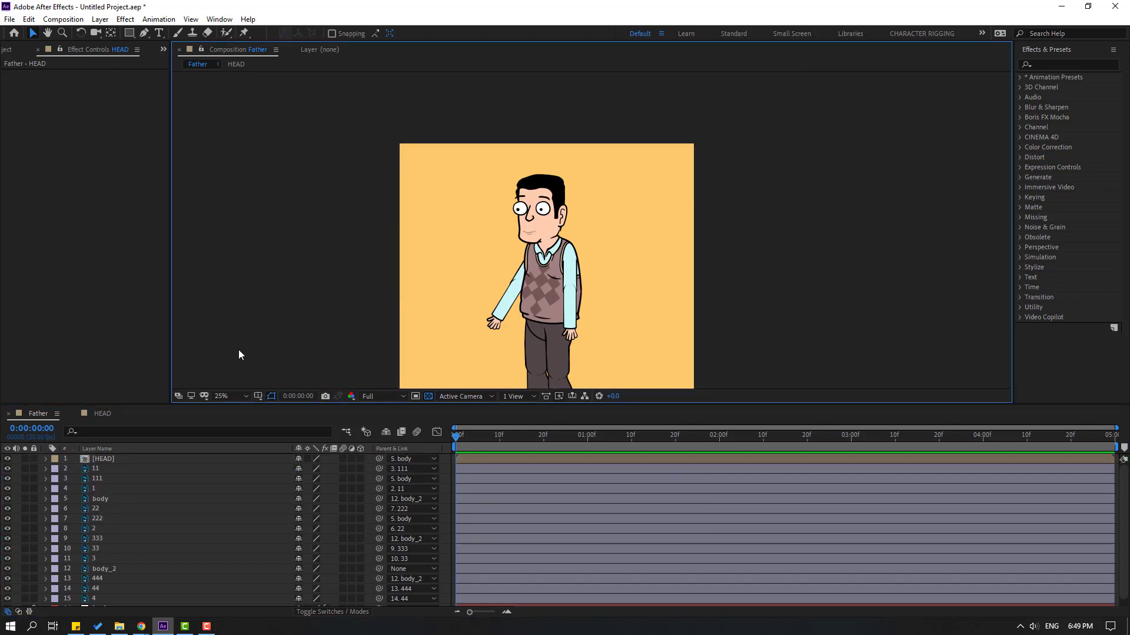
Fit the whole character in view and open the rigging tools of the Duik Bassel.2 script.
click(230, 396)
click(251, 422)
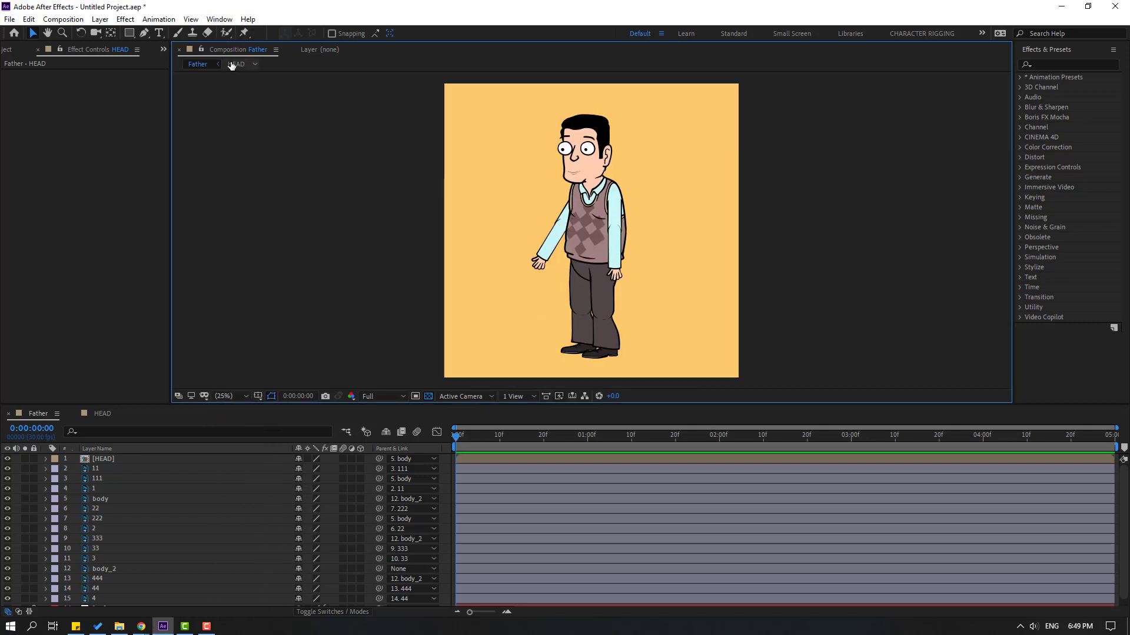
click(219, 19)
click(272, 585)
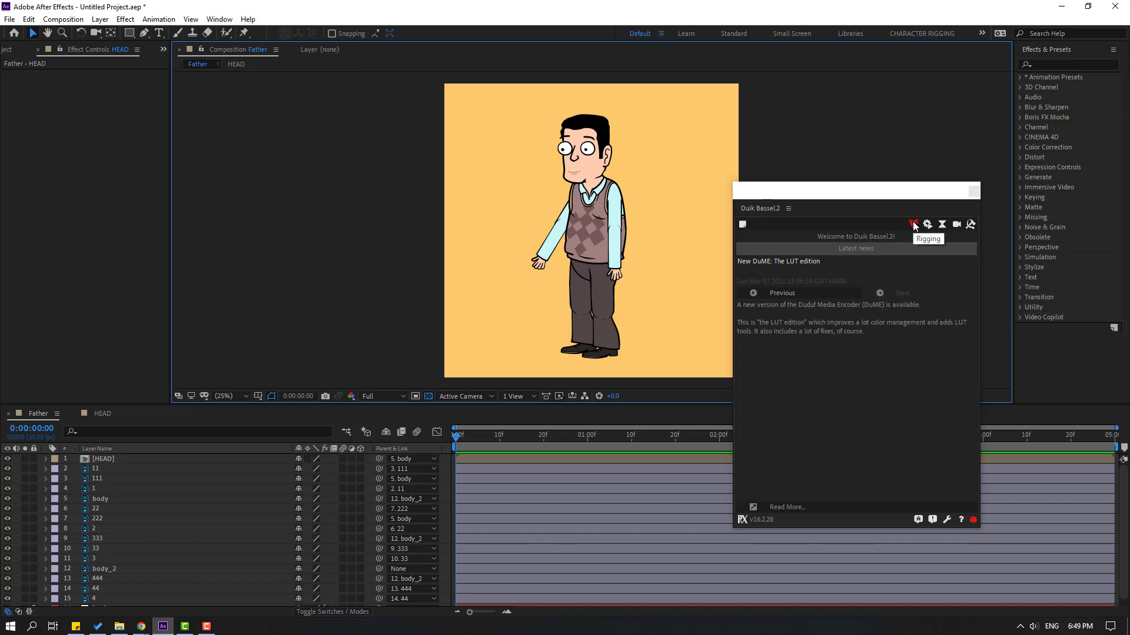
click(912, 222)
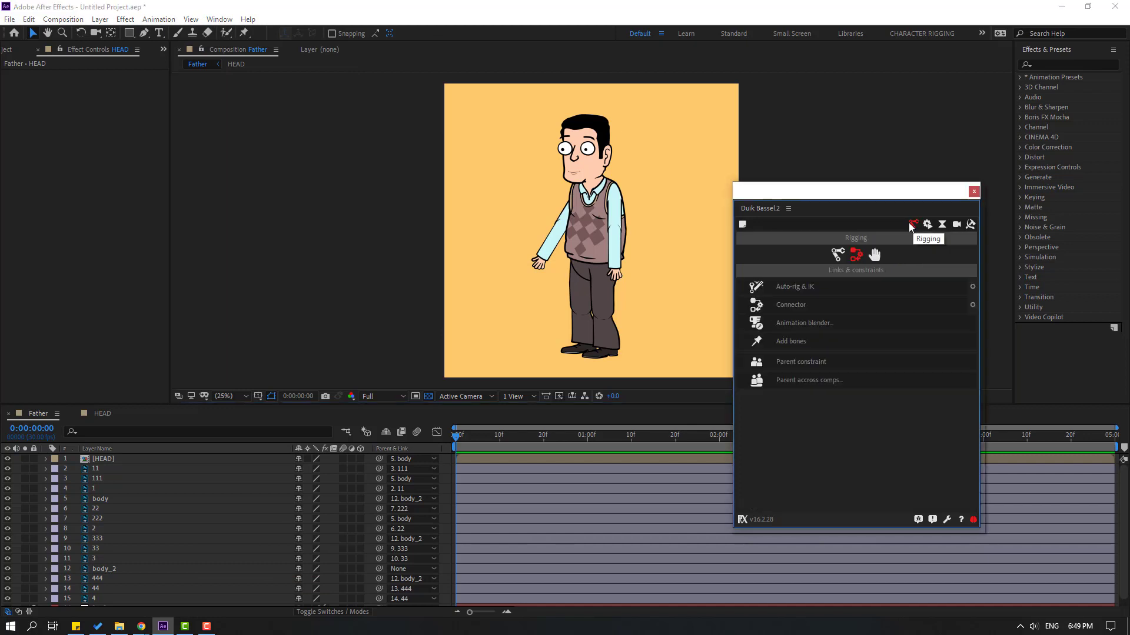
Apply Auto-rig & IK to arm layers 1, 11 and 111, selecting them from the hand upward.
click(96, 489)
ctrl+click(105, 469)
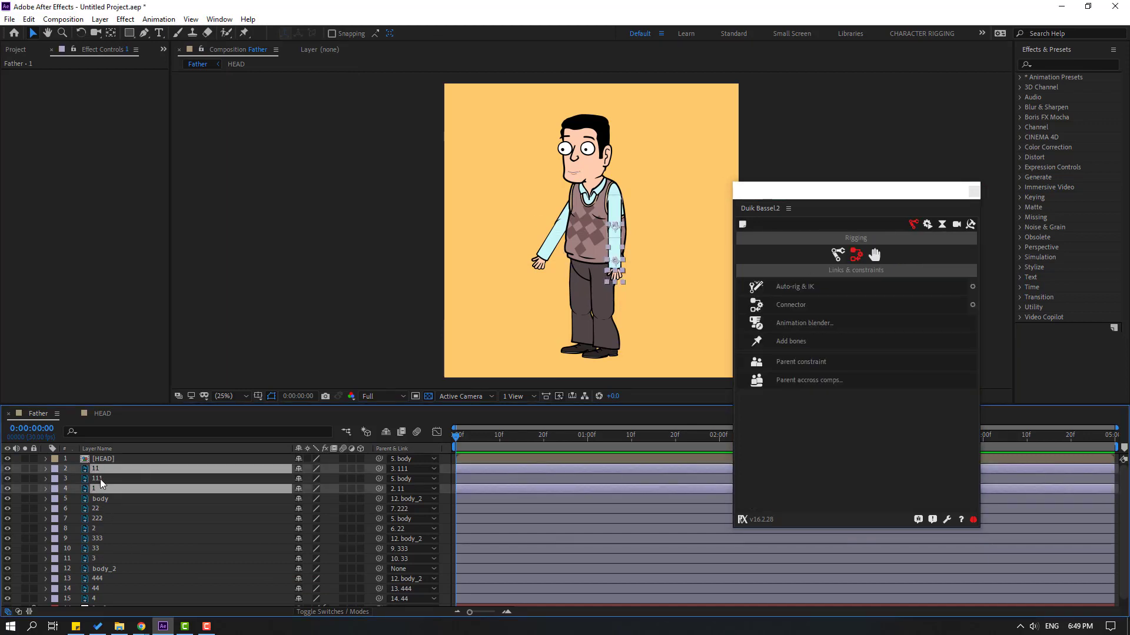
ctrl+click(100, 479)
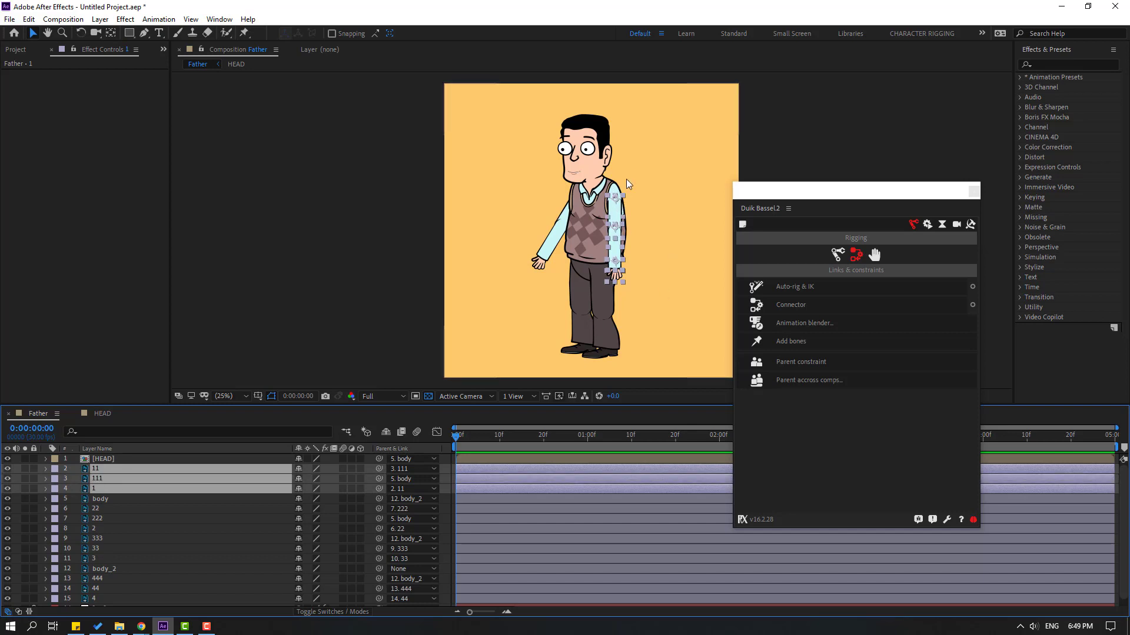
drag(640, 221, 576, 220)
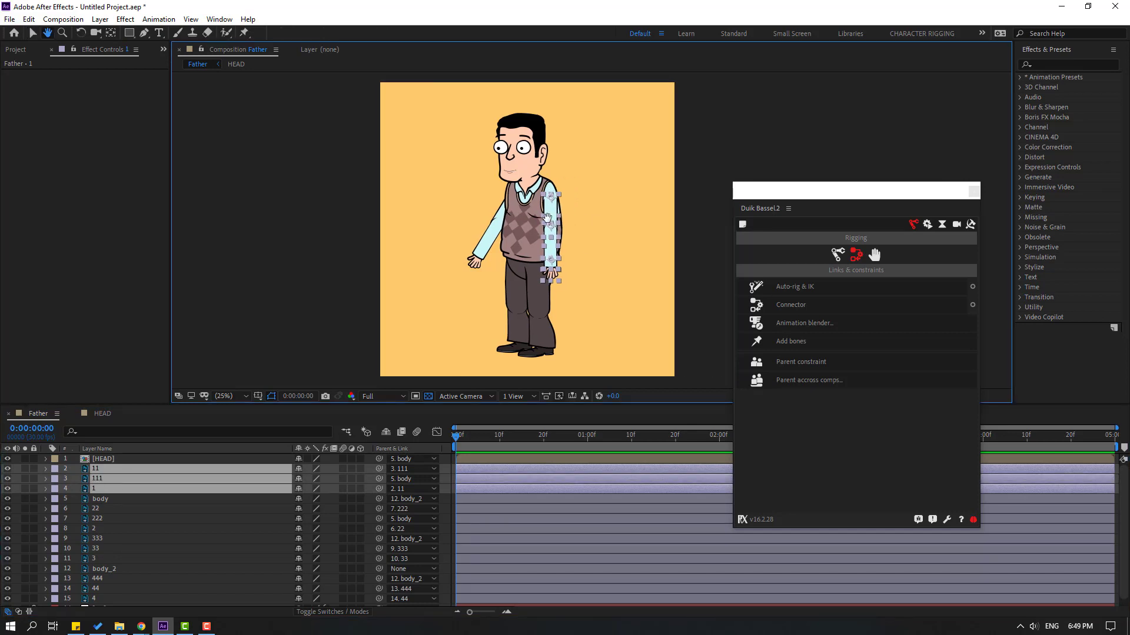
click(789, 291)
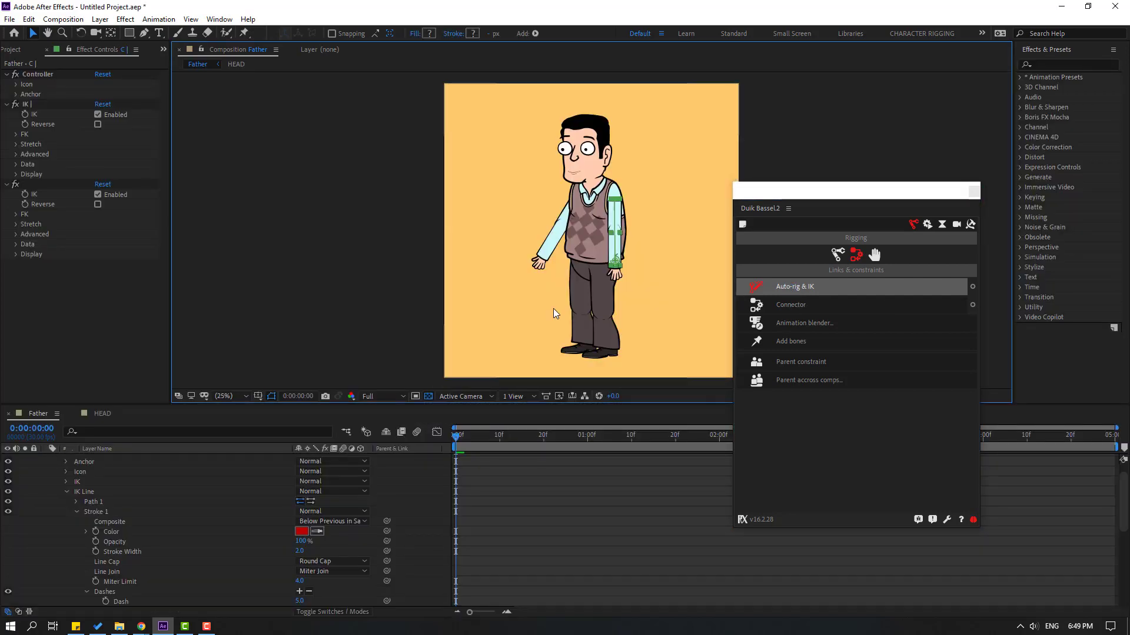
Collapse the new arm controller layer's properties and enlarge its controller icon to 273%.
scroll(93, 468, up, 2)
click(45, 460)
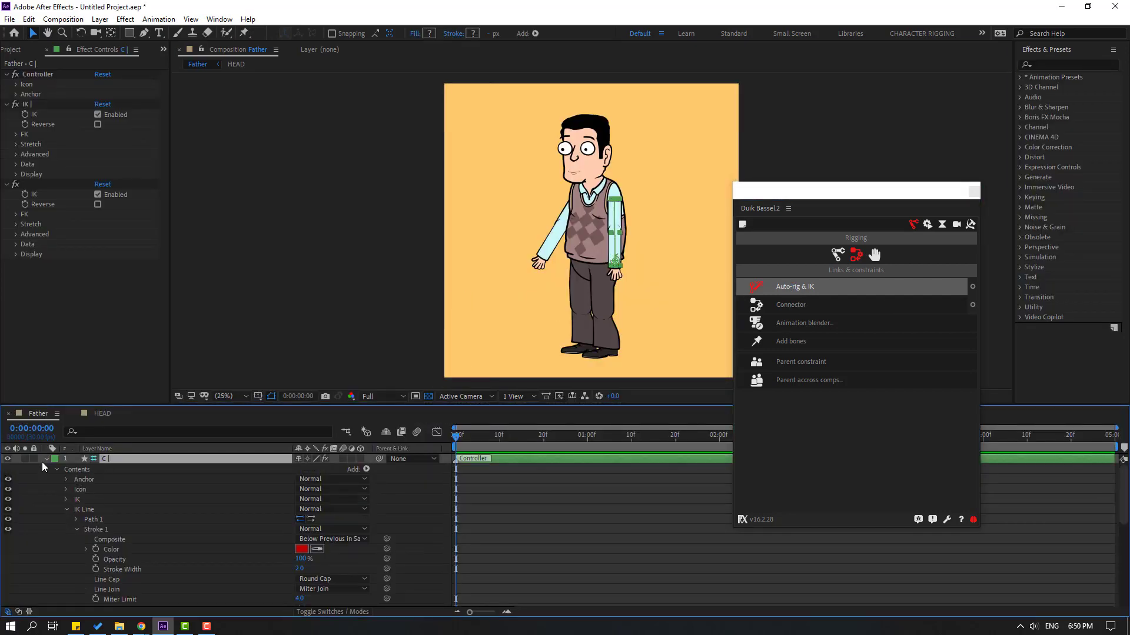
click(46, 460)
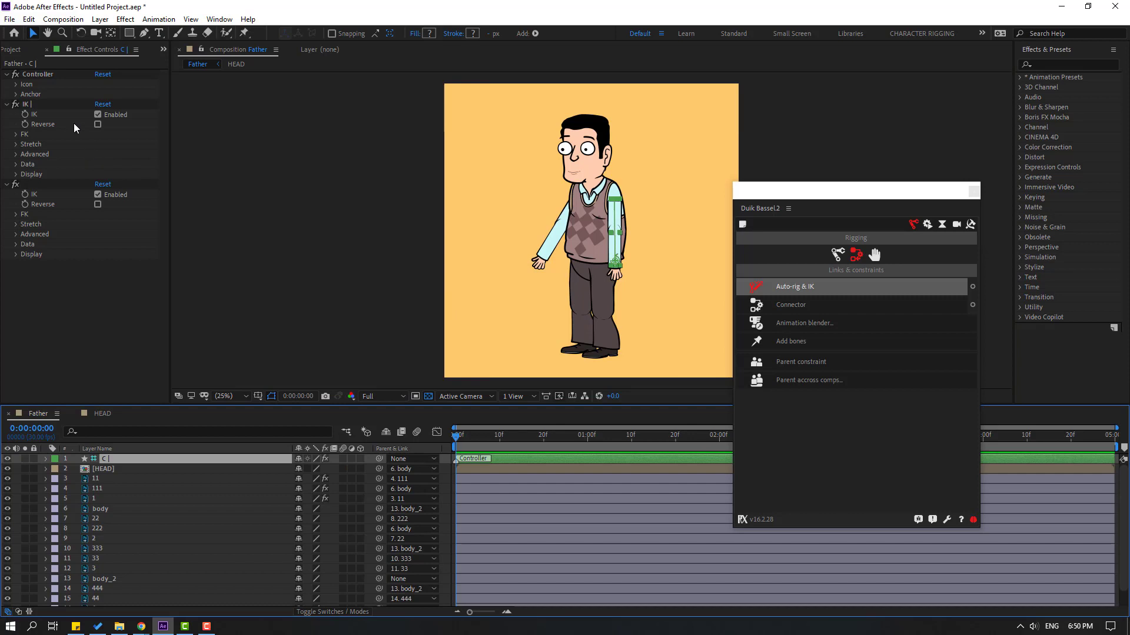
click(16, 85)
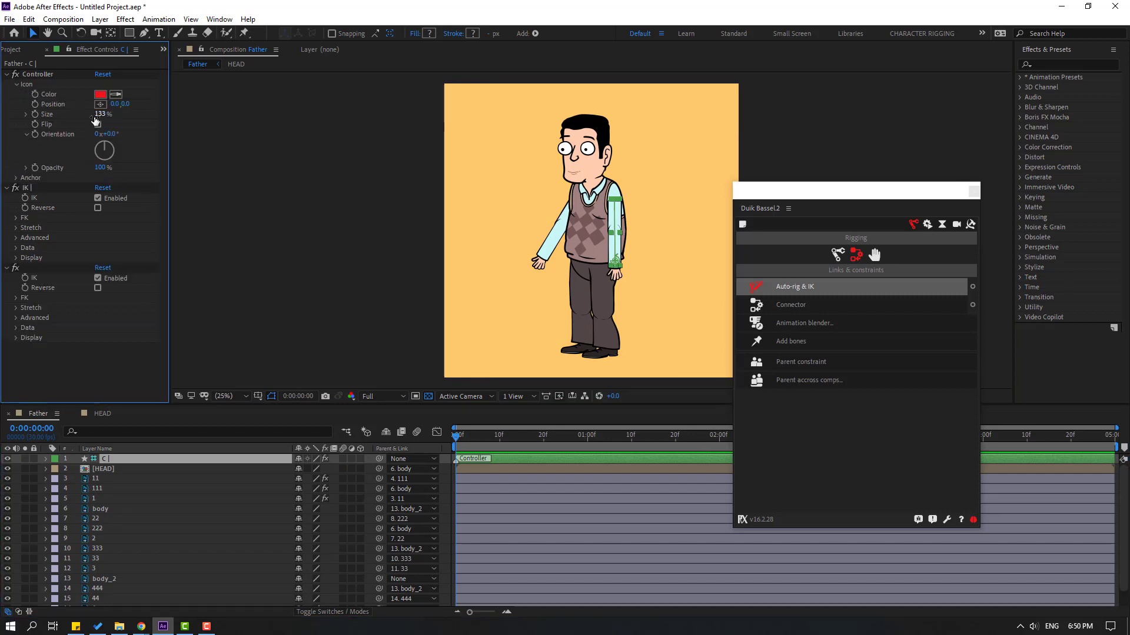
drag(100, 115, 106, 114)
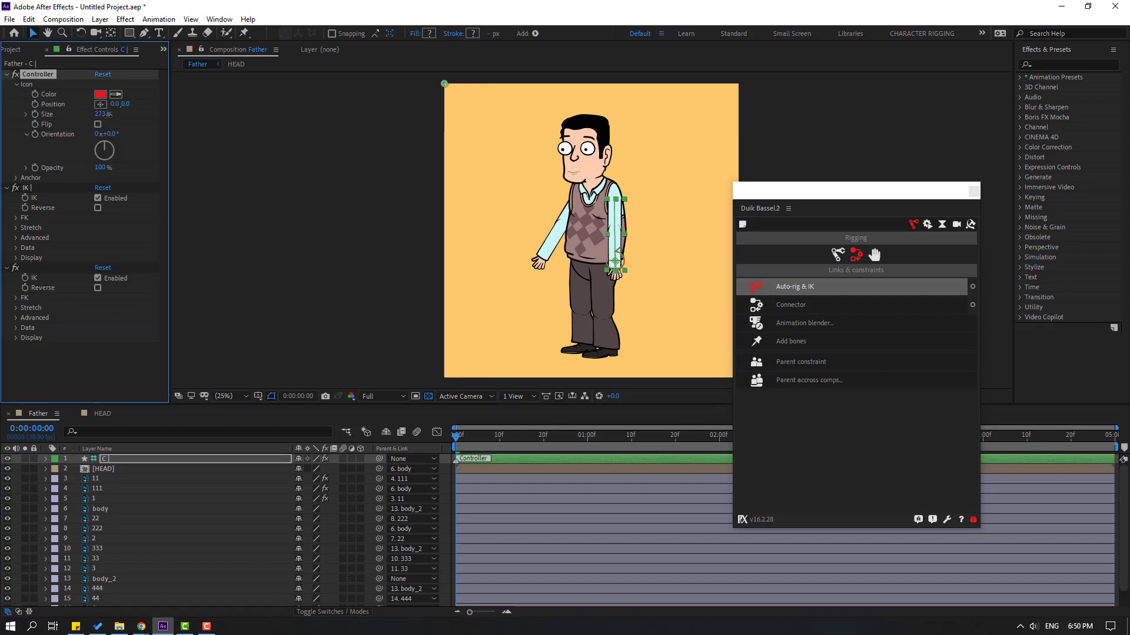
click(360, 251)
scroll(547, 308, up, 2)
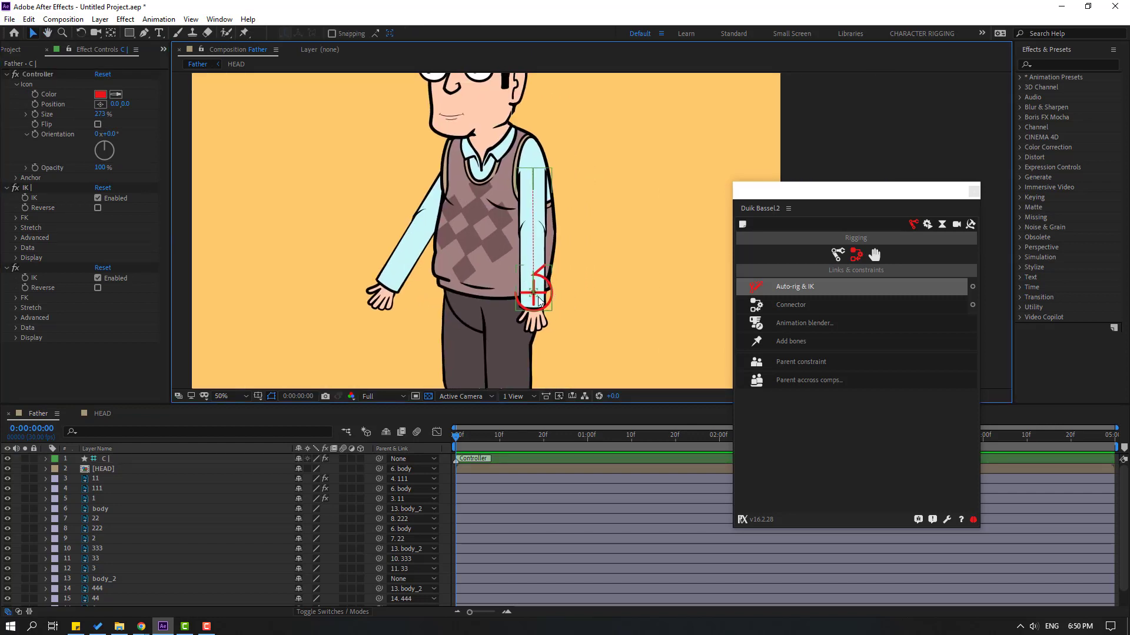
Enable Reverse on the first arm controller's IK and test the elbow's bend by moving the controller out and back.
drag(539, 301, 546, 274)
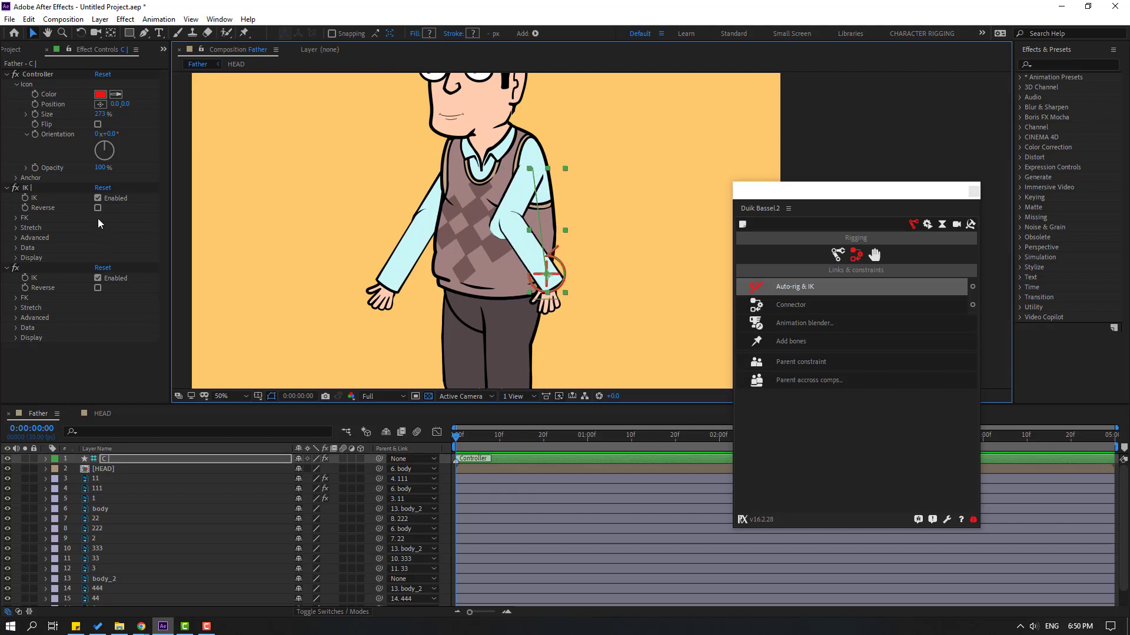
click(97, 207)
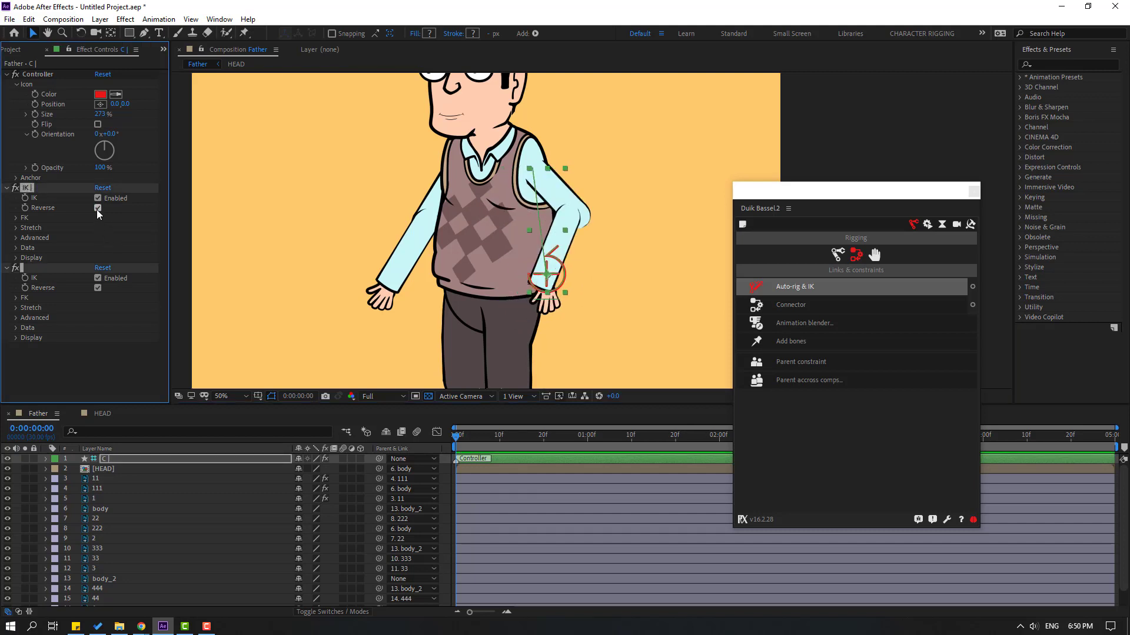
mouse_move(559, 268)
mouse_down()
mouse_move(546, 299)
mouse_move(573, 288)
mouse_move(562, 285)
mouse_up()
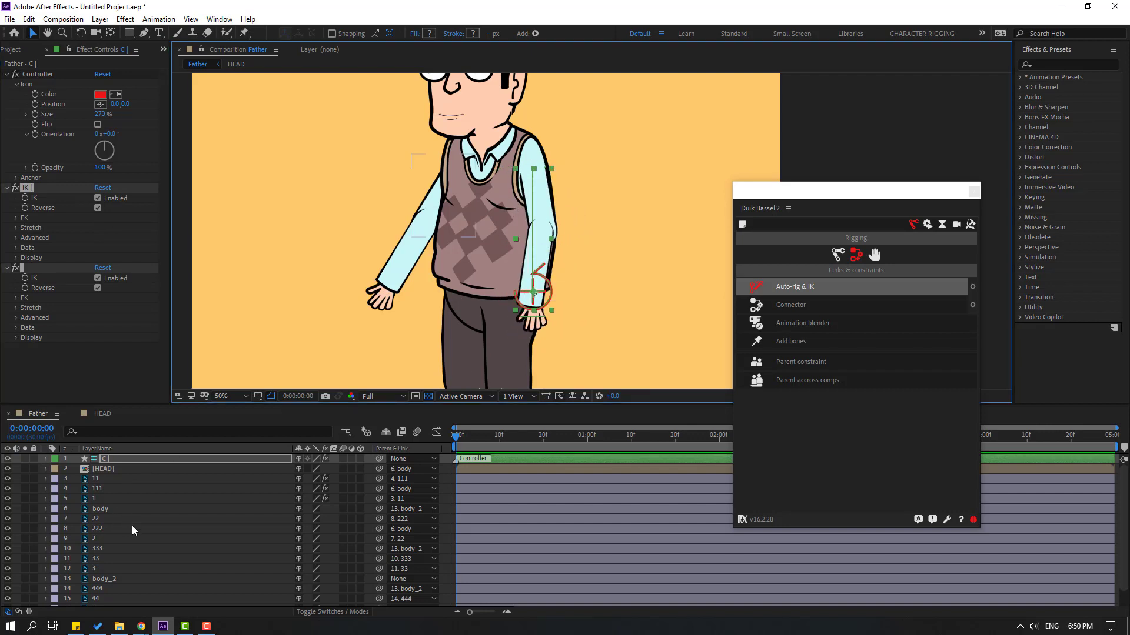
Apply Auto-rig & IK to arm layers 2, 22 and 222, and collapse the new controller layer's properties.
click(101, 538)
ctrl+click(117, 520)
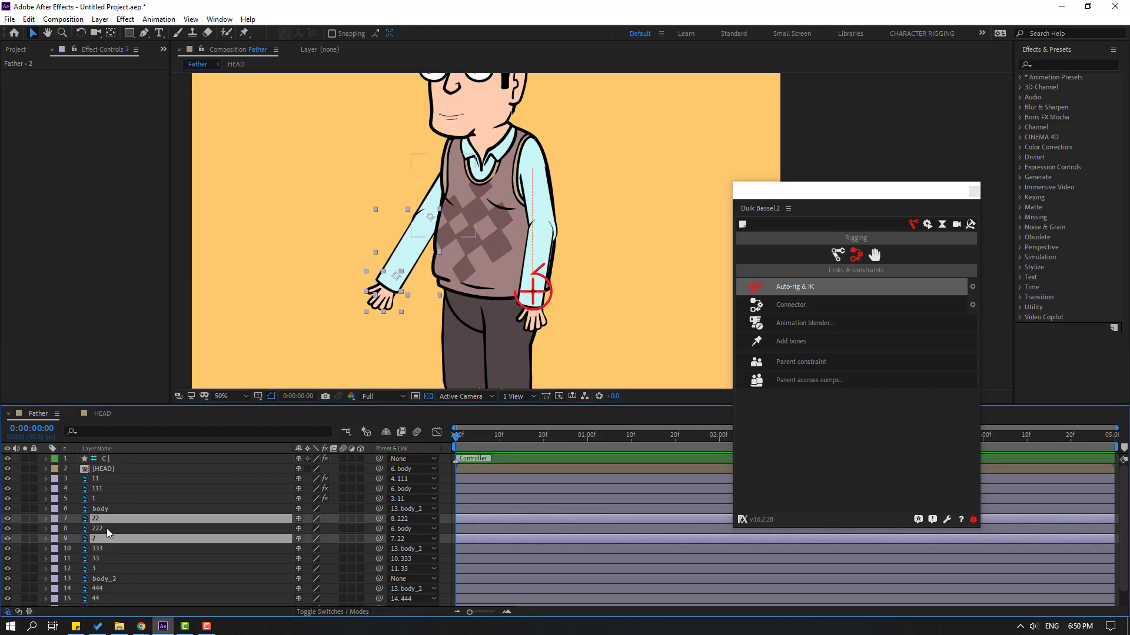
ctrl+click(107, 528)
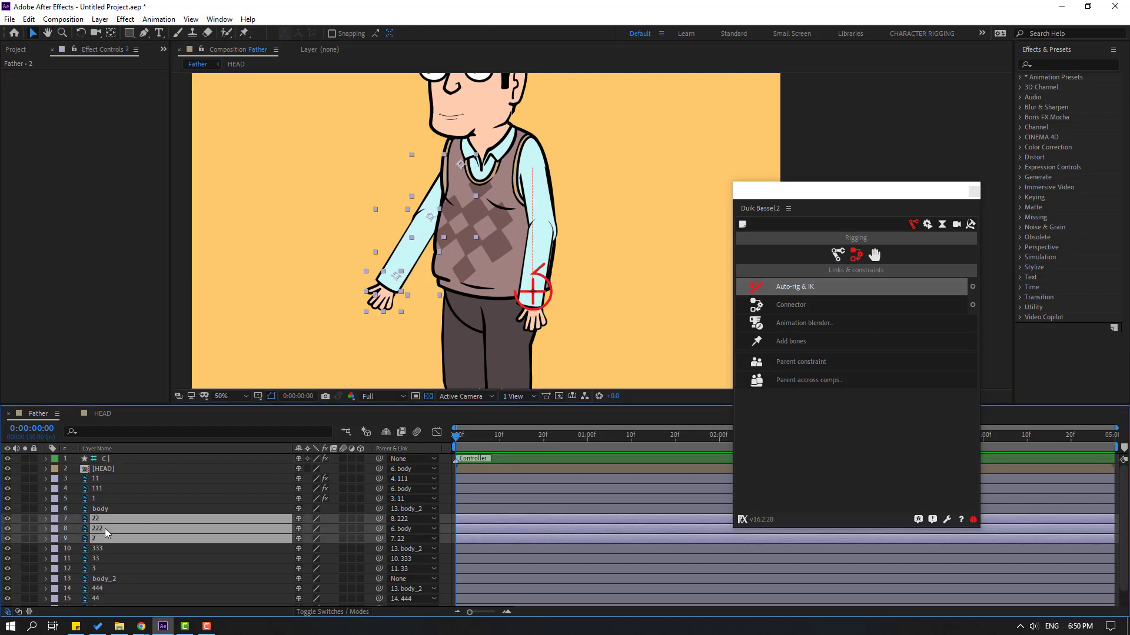
click(799, 288)
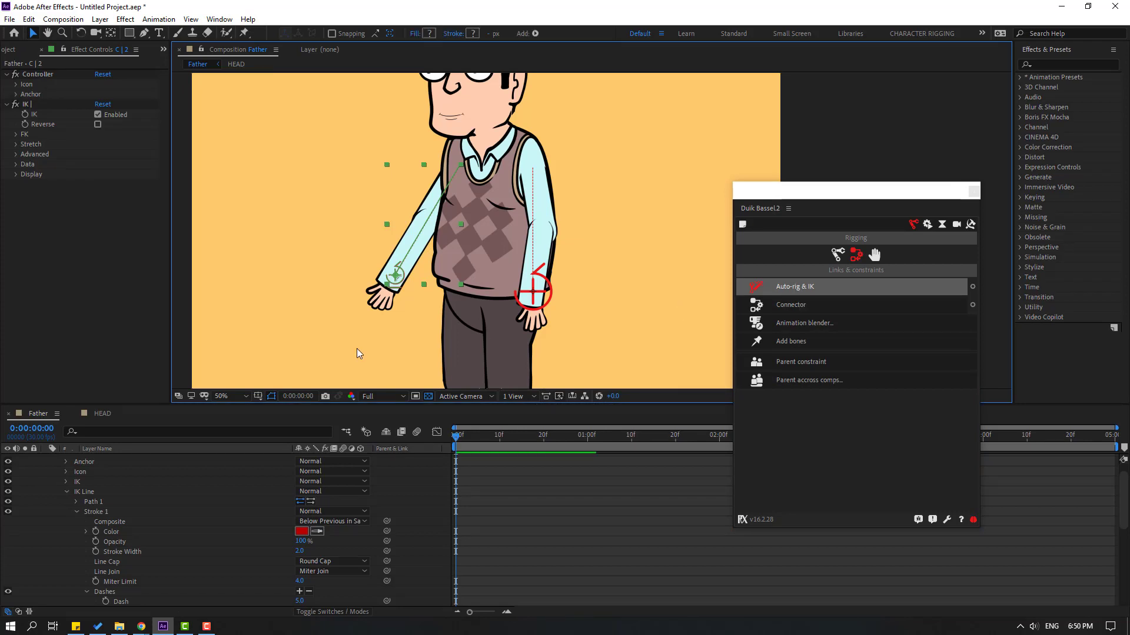
scroll(87, 466, up, 1)
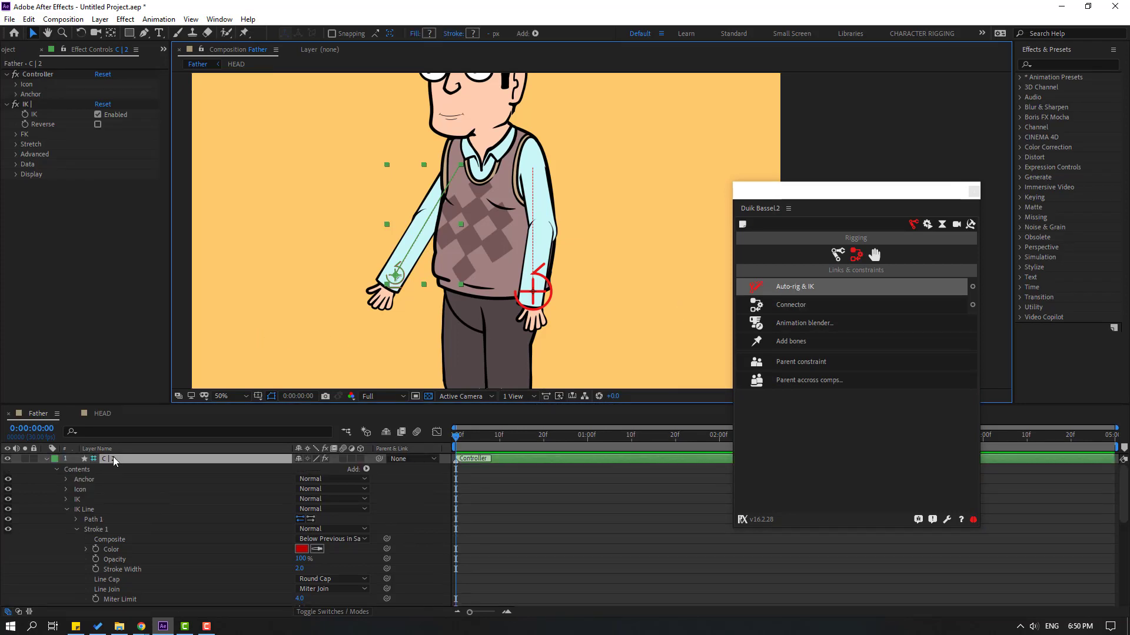
click(47, 459)
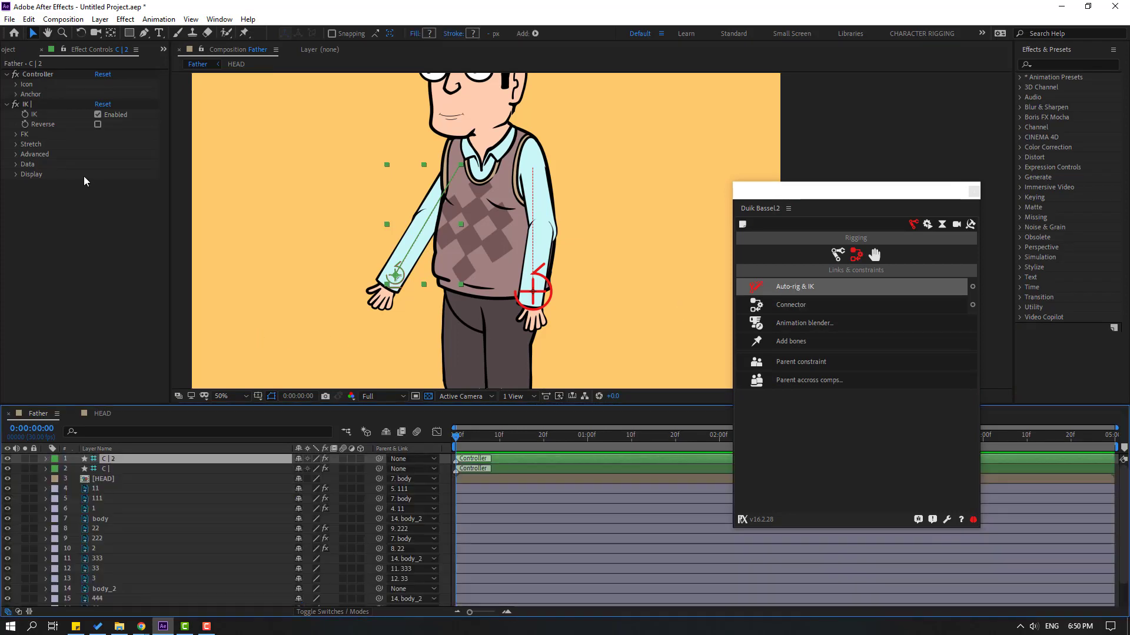
Enable Reverse for the second arm's IK, enlarge its controller icon to 213%, and test the arm's movement.
click(98, 124)
click(16, 84)
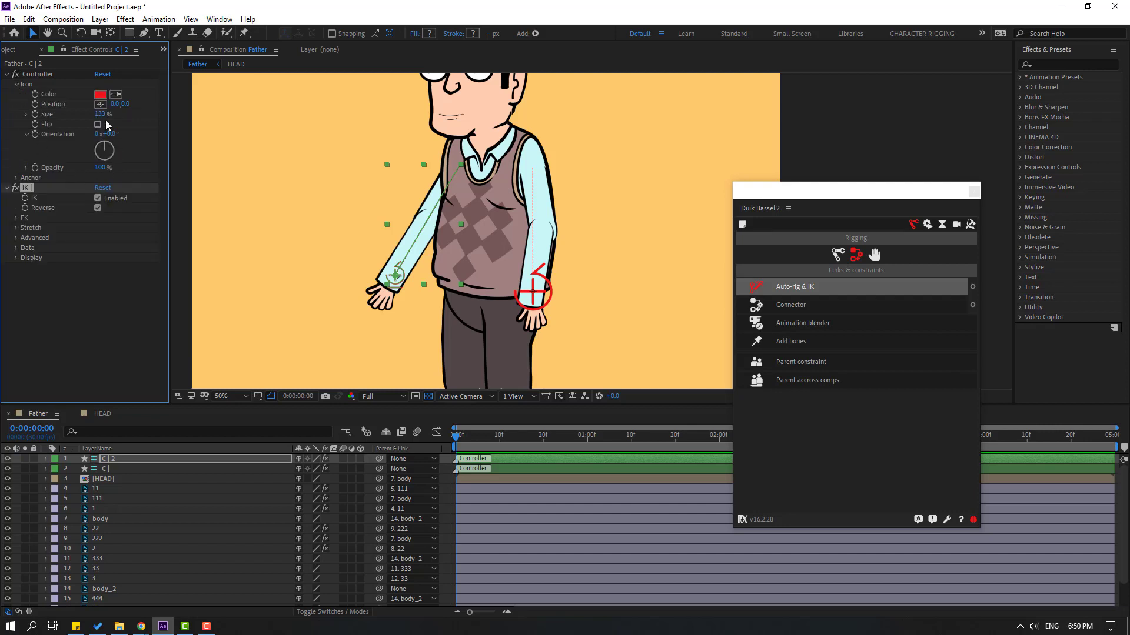
drag(102, 115, 149, 115)
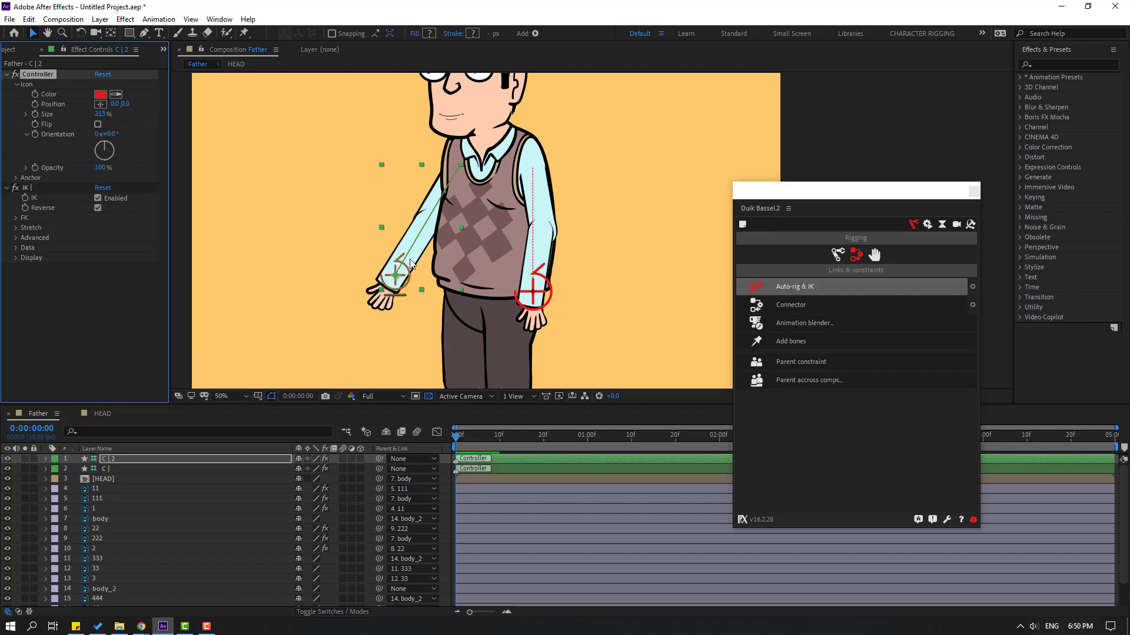
click(405, 286)
mouse_move(405, 286)
mouse_down()
mouse_move(403, 313)
mouse_move(374, 296)
mouse_move(396, 275)
mouse_up()
Apply Auto-rig & IK to leg layers 3, 33 and 333, selected from the foot upward, and collapse the new controller's properties.
scroll(171, 512, down, 2)
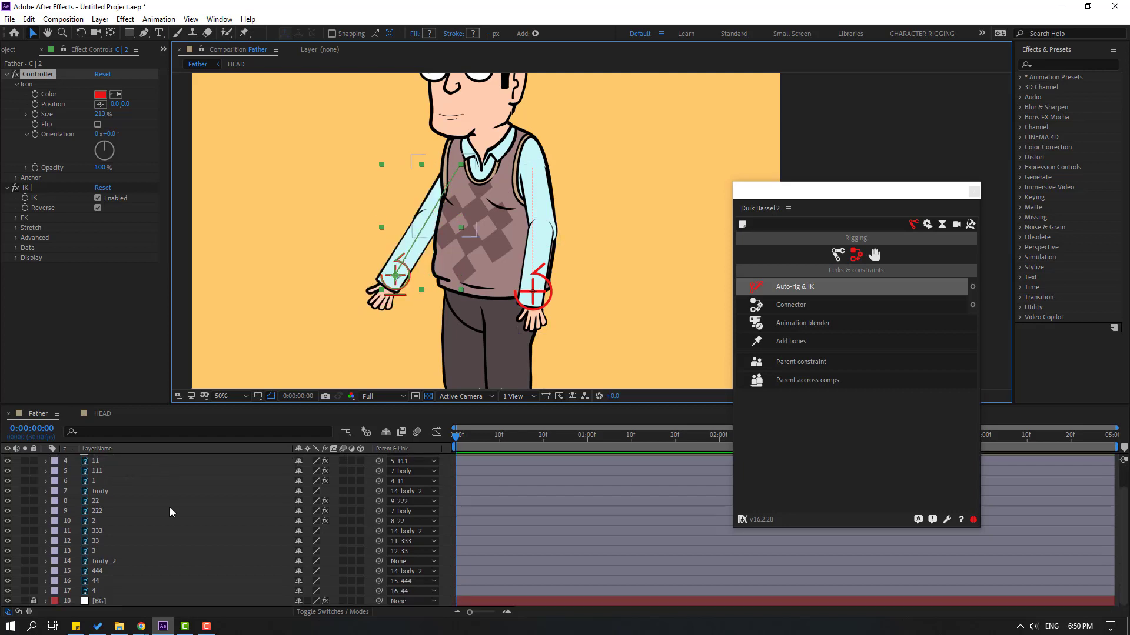
click(101, 553)
drag(474, 261, 429, 120)
scroll(429, 119, down, 2)
key(period)
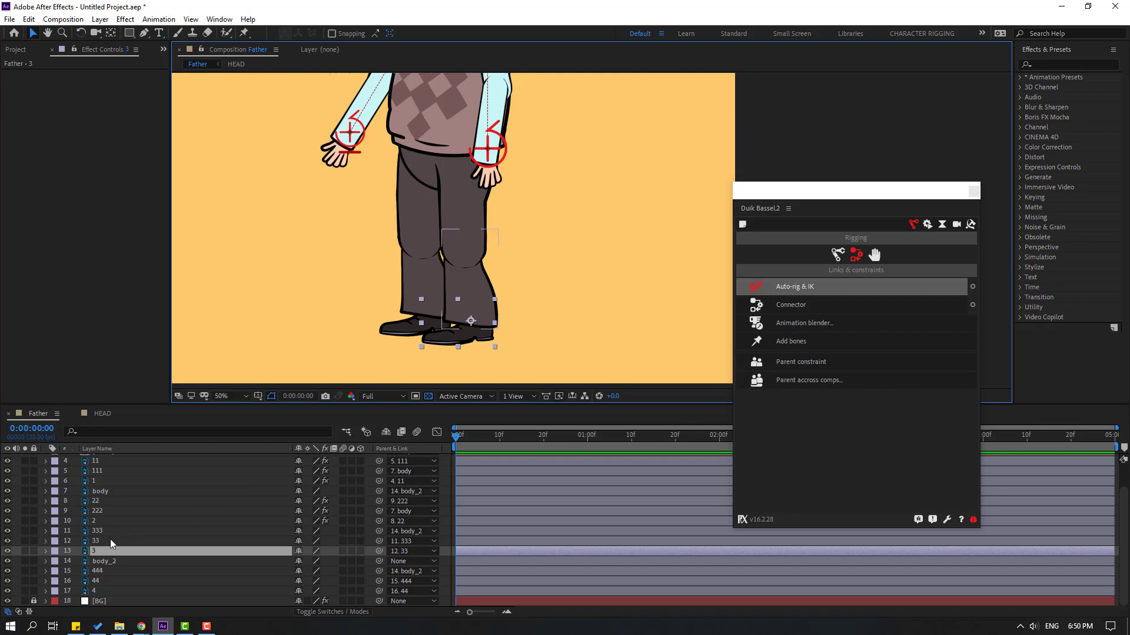
ctrl+click(101, 541)
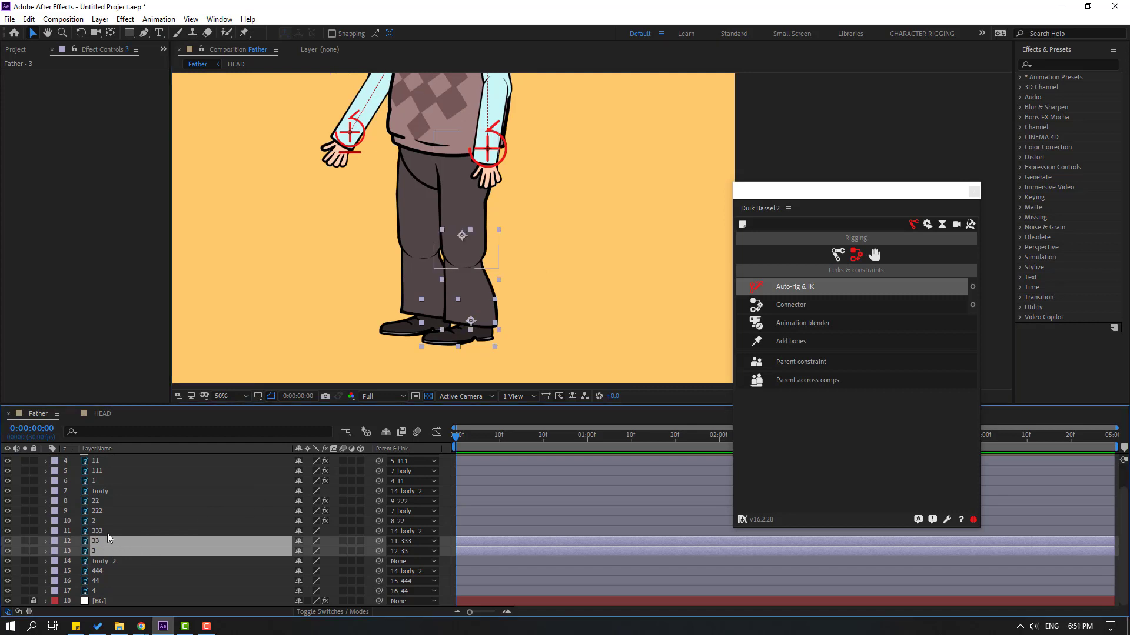
ctrl+click(107, 533)
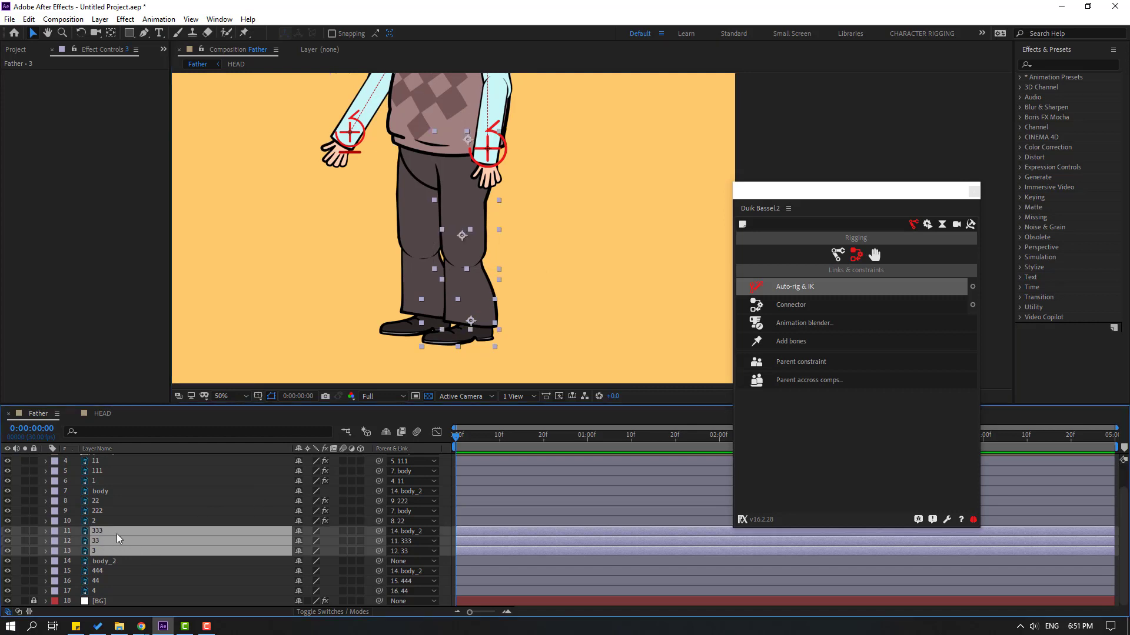
click(794, 287)
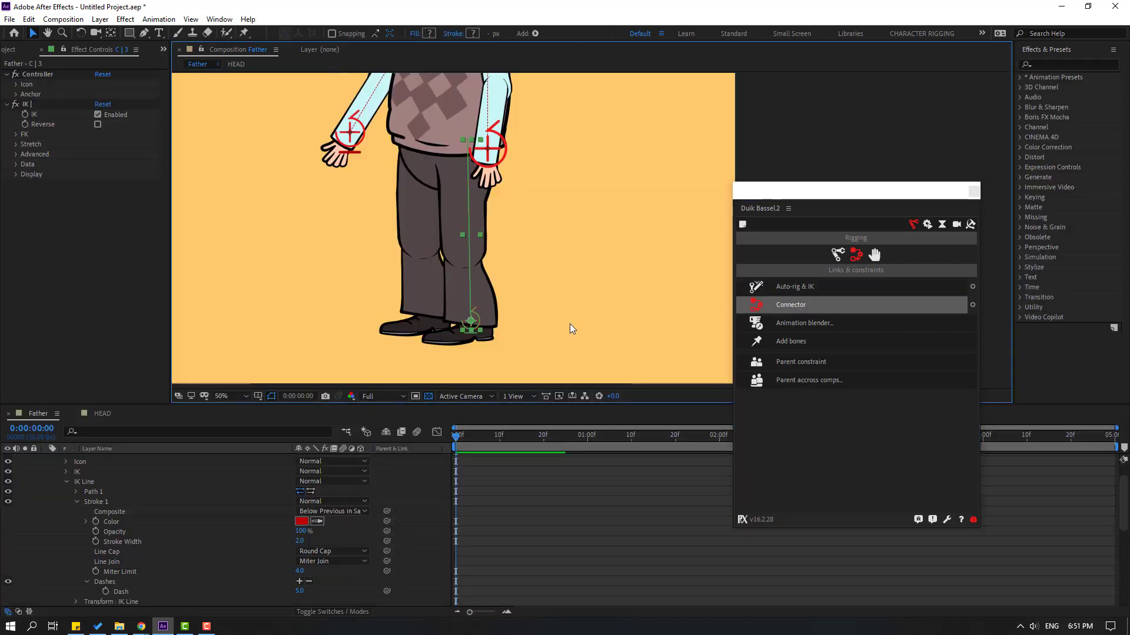
scroll(179, 508, up, 1)
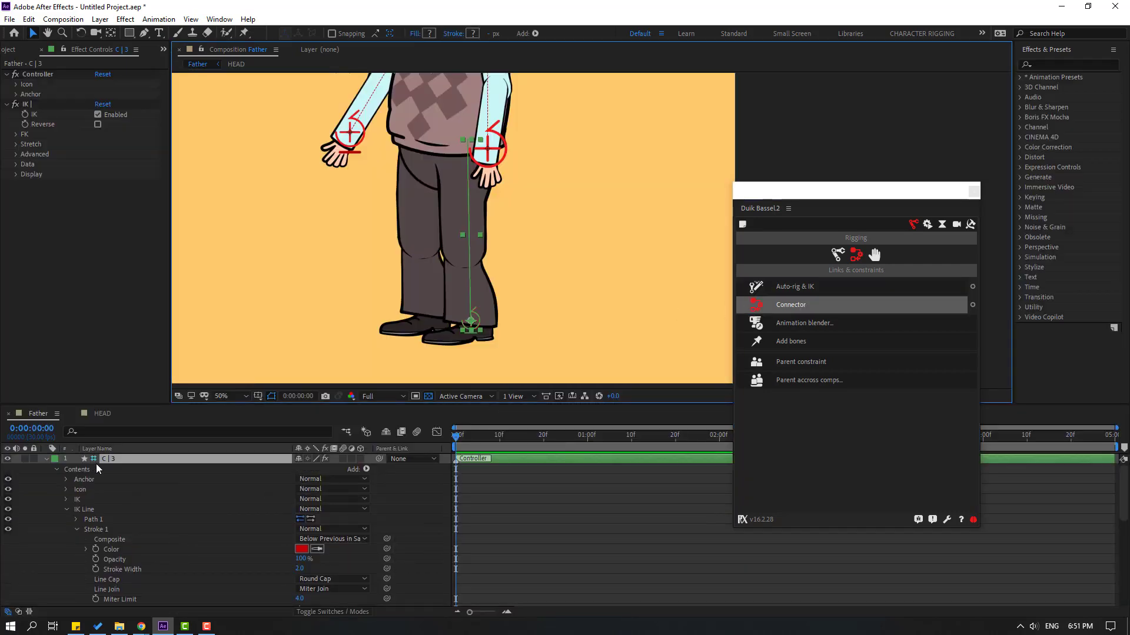
click(48, 460)
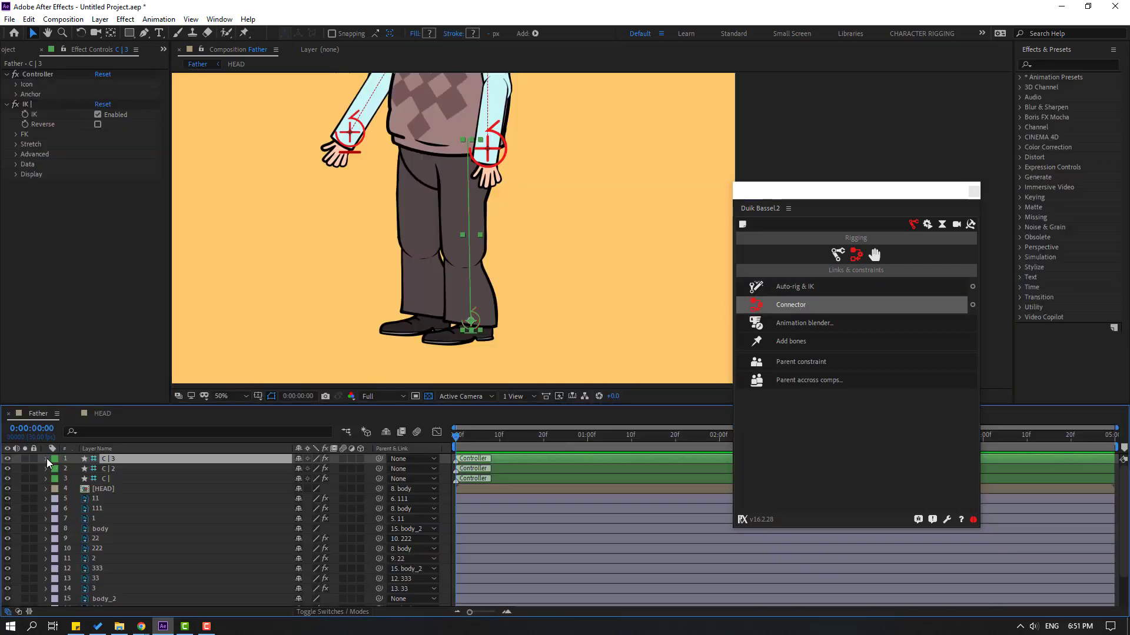
Enlarge the first leg controller's icon to 273%, and test the leg with a trial move that is undone.
click(16, 86)
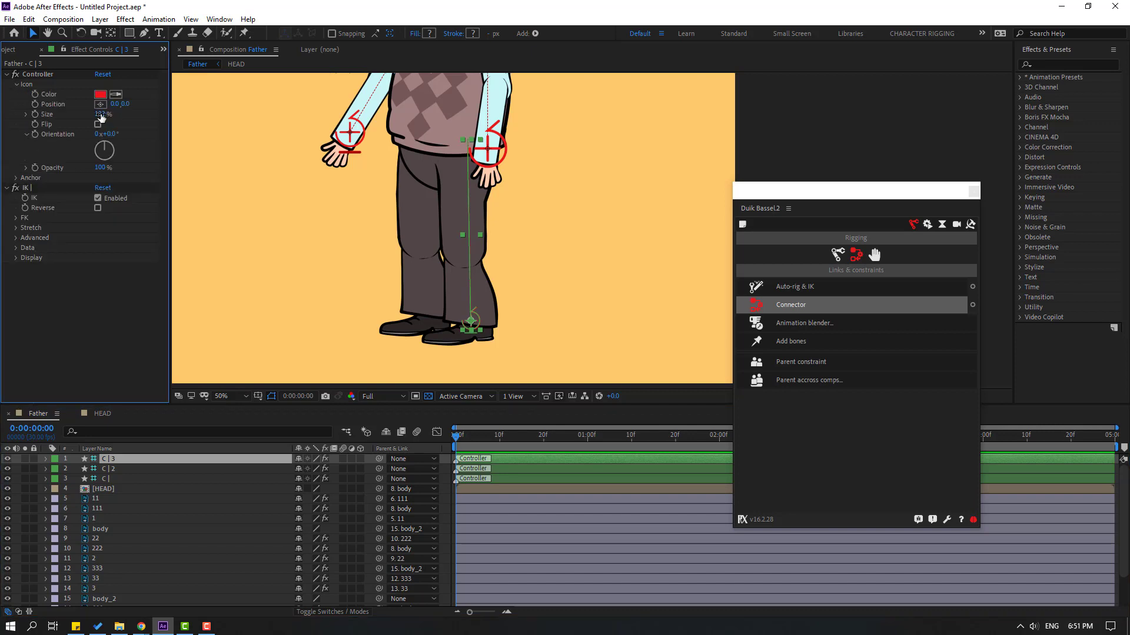
drag(102, 118, 112, 132)
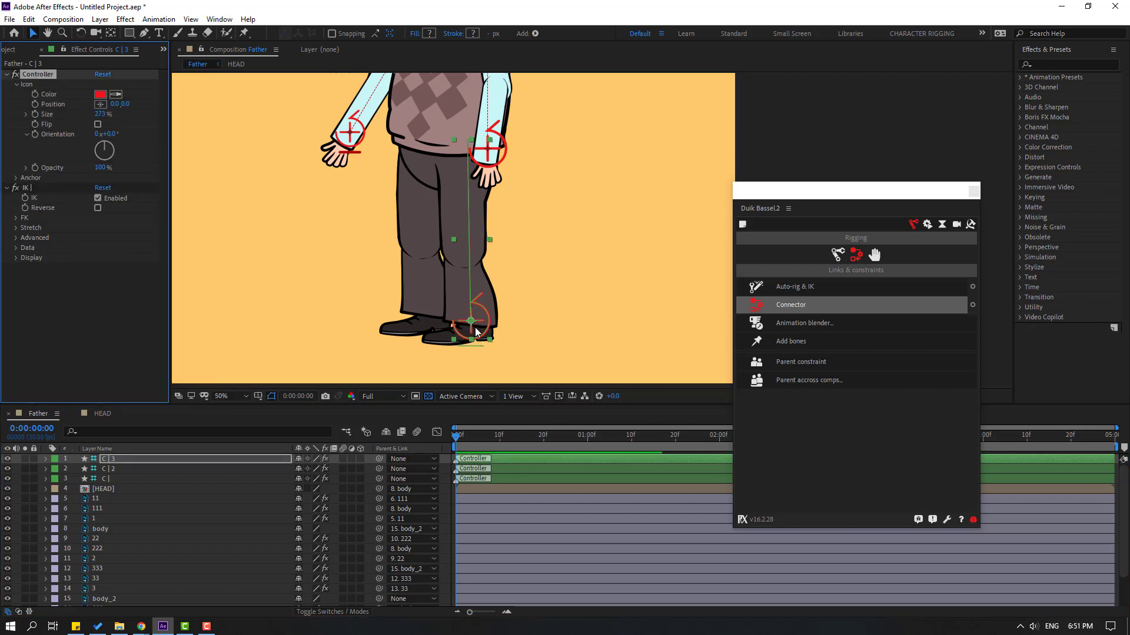
drag(476, 332, 512, 316)
key(ctrl+z)
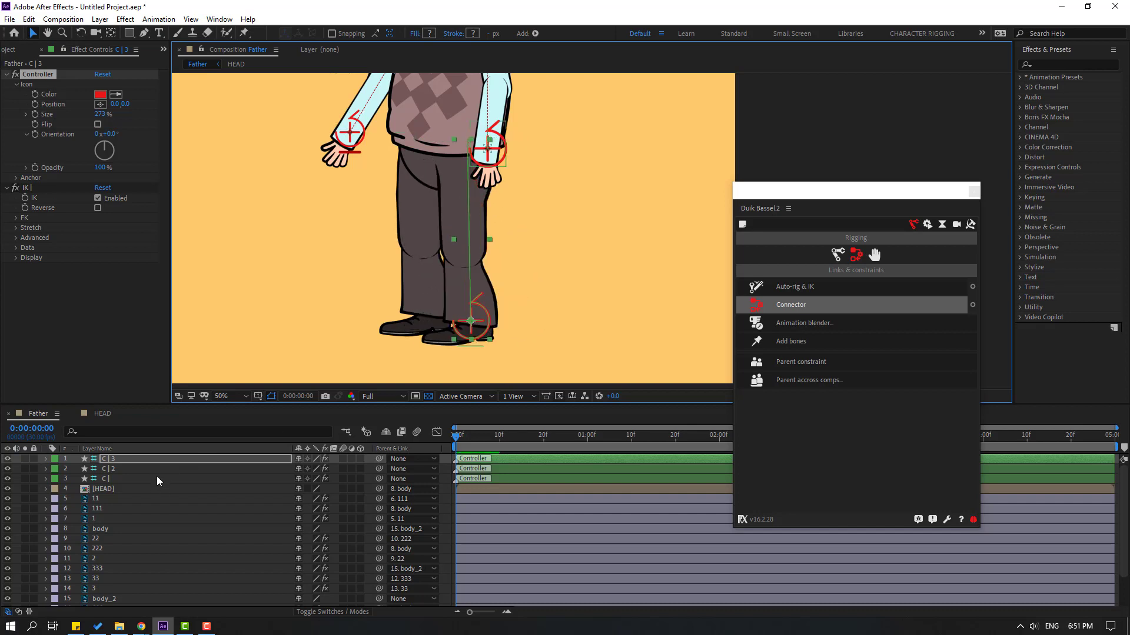
Apply Auto-rig & IK to leg layers 4, 44 and 444, selecting them from the foot upward.
scroll(156, 481, down, 2)
click(100, 590)
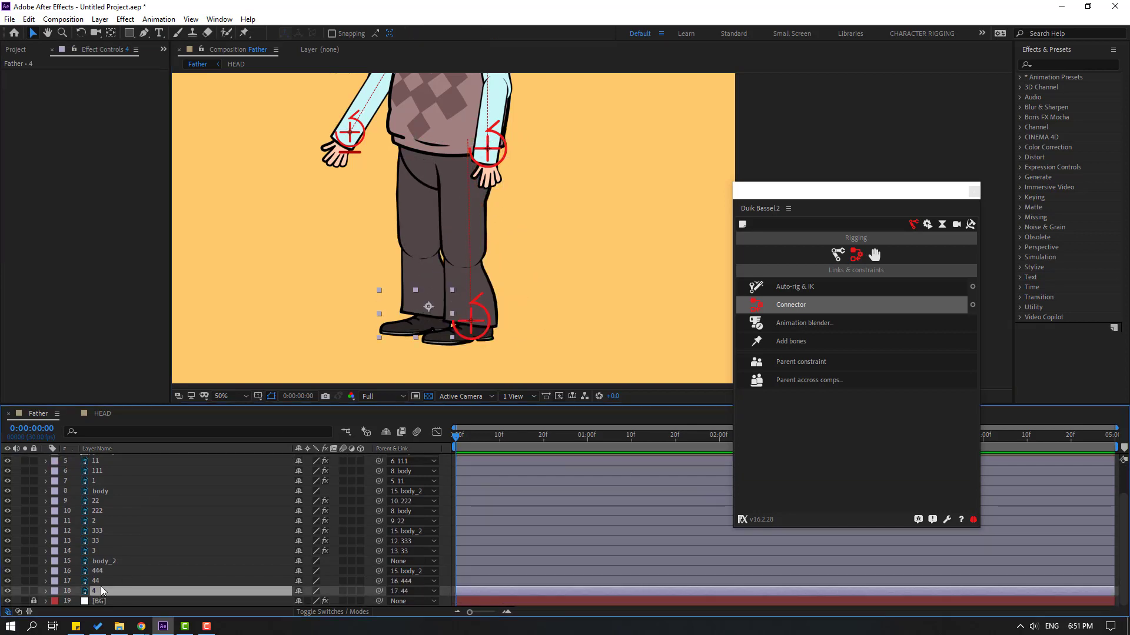
ctrl+click(100, 581)
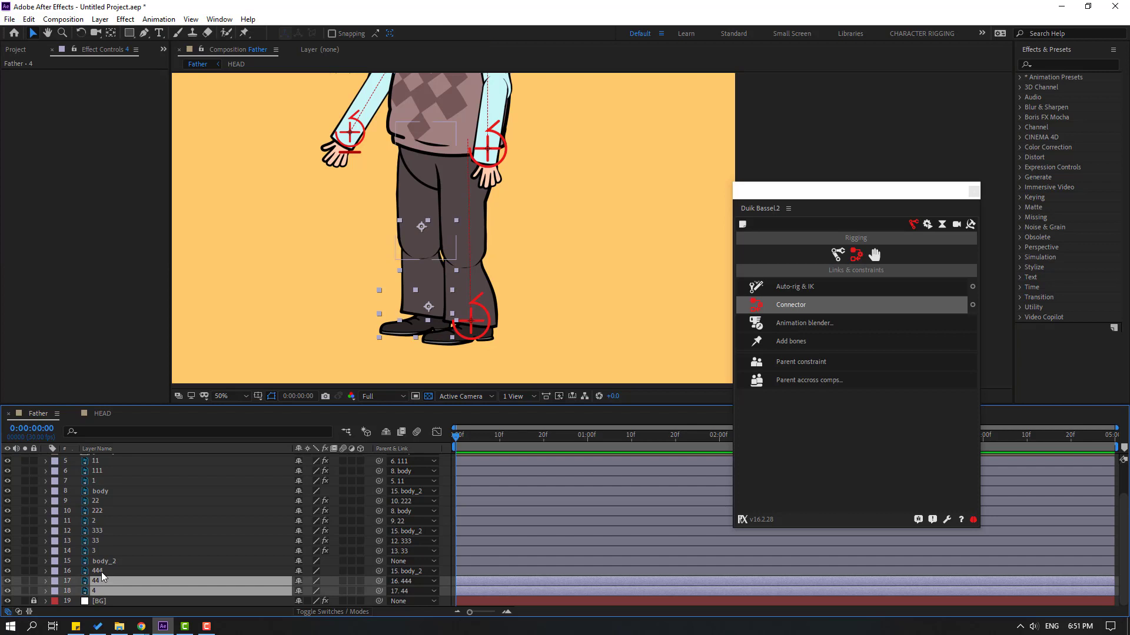
ctrl+click(101, 572)
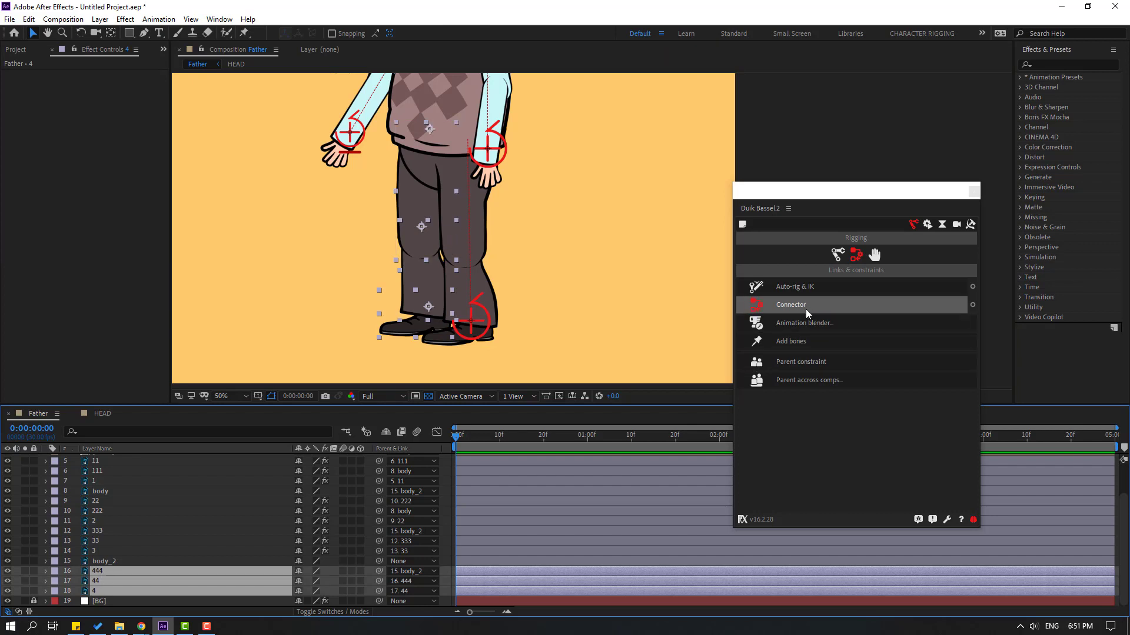
click(819, 289)
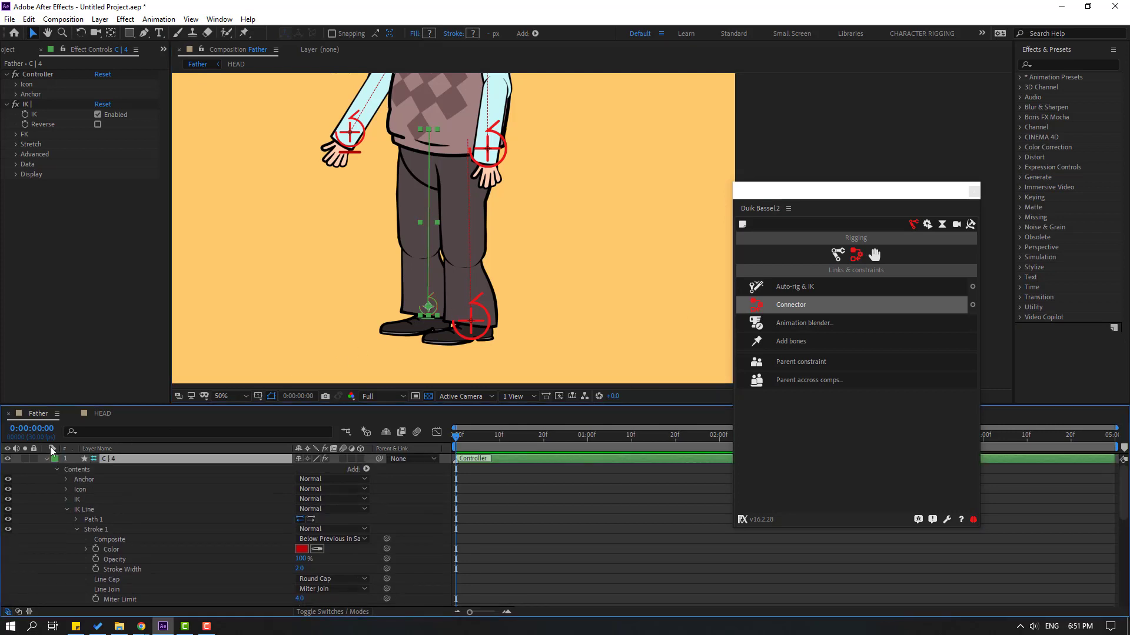
Enlarge the second leg controller's icon to 253%, collapse its layer properties, and test the leg with a move that is undone.
click(16, 86)
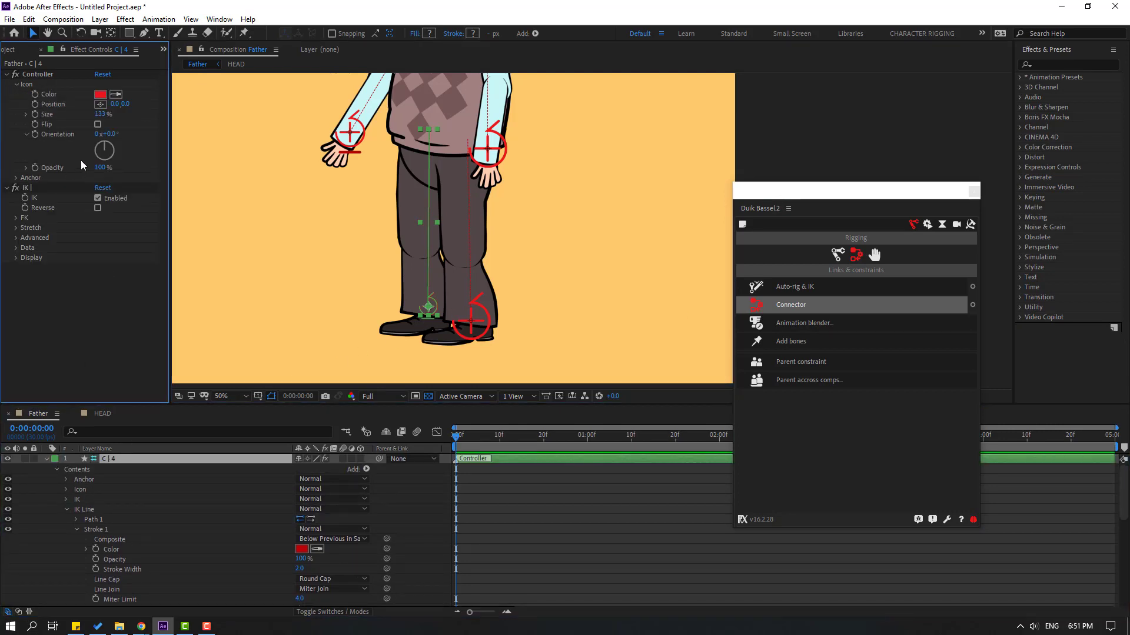
drag(100, 114, 108, 115)
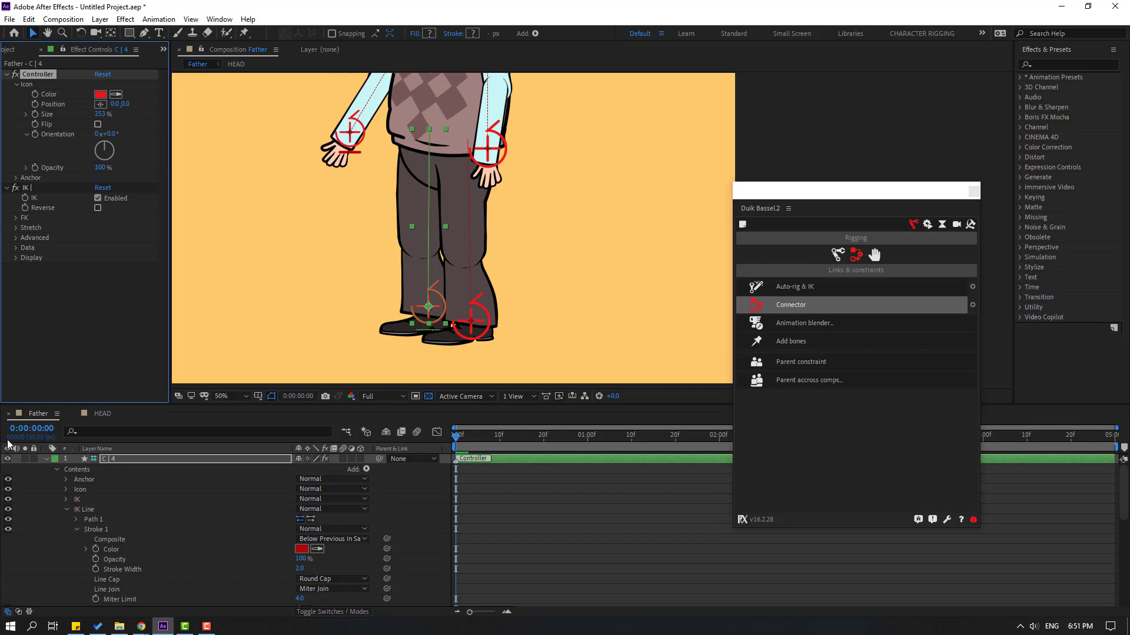
click(47, 460)
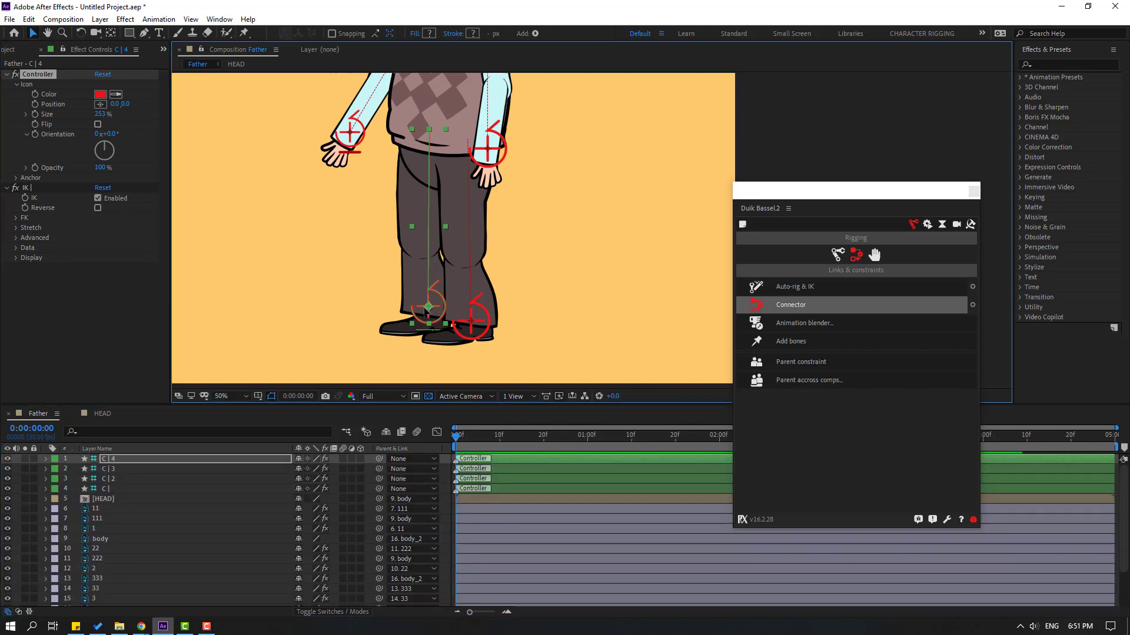
drag(424, 310, 402, 291)
key(ctrl+z)
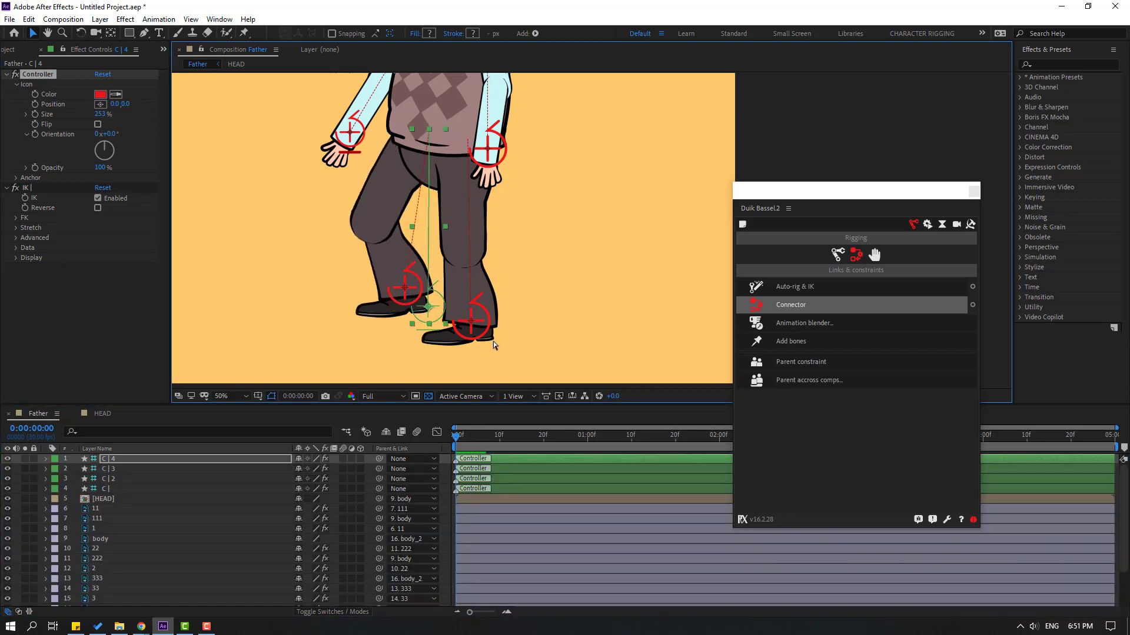
Try moving the body_2 layer to test the rigged limbs, and undo the trial moves.
click(472, 321)
scroll(151, 559, down, 3)
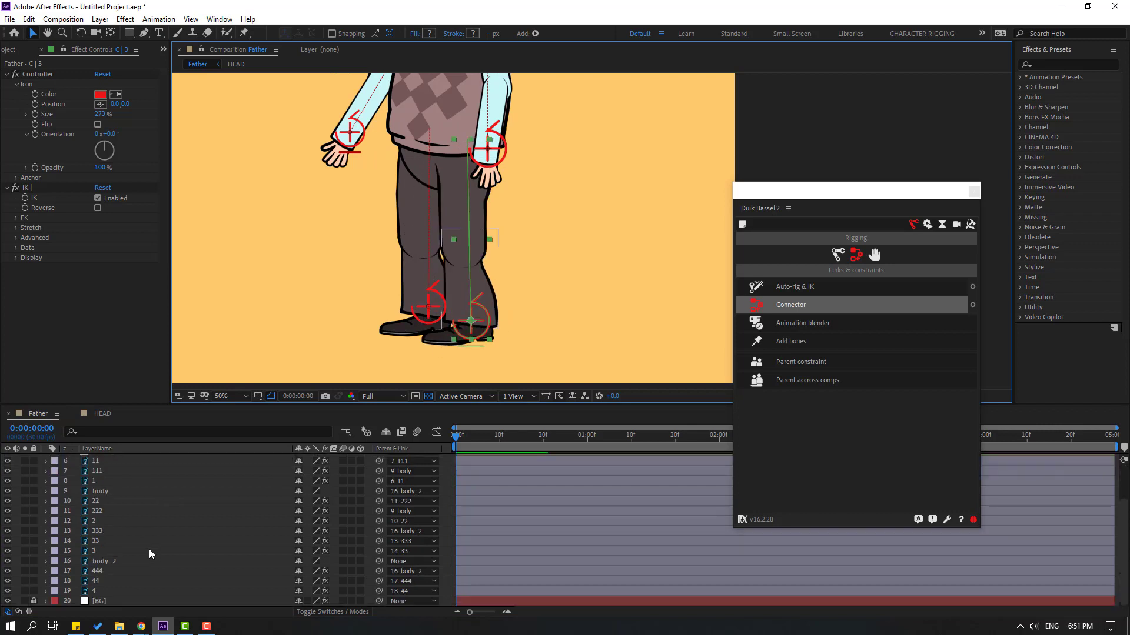
click(106, 561)
drag(433, 184, 452, 172)
key(ctrl+z)
drag(565, 159, 495, 272)
scroll(539, 257, down, 2)
key(ctrl+z)
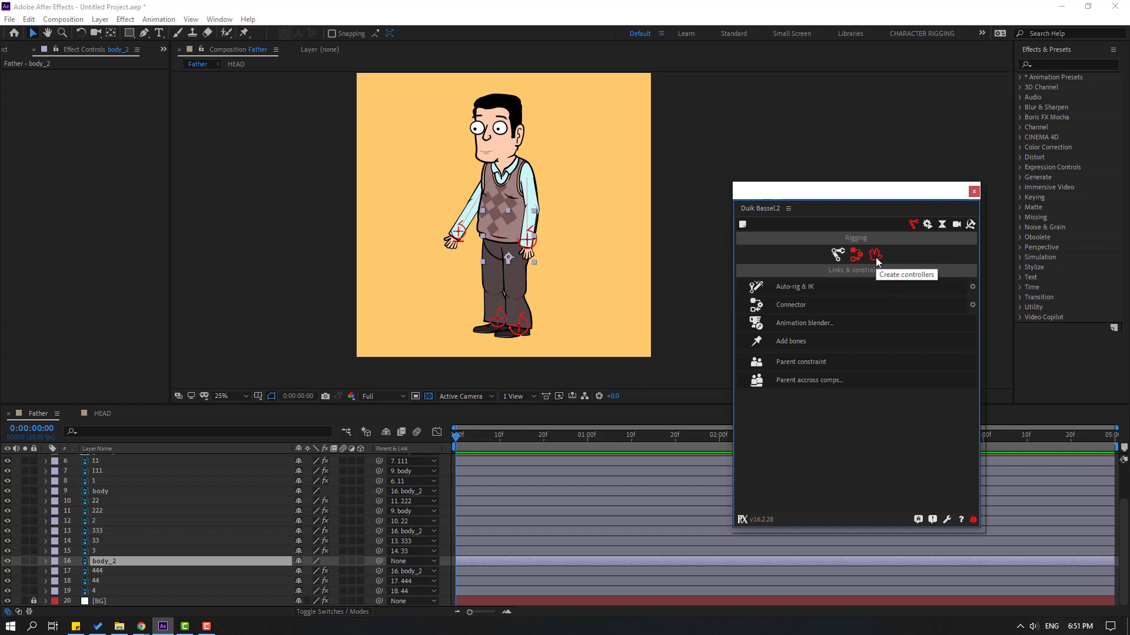
Create a four-way position controller for the body_2 layer with Duik's controller tools.
click(874, 256)
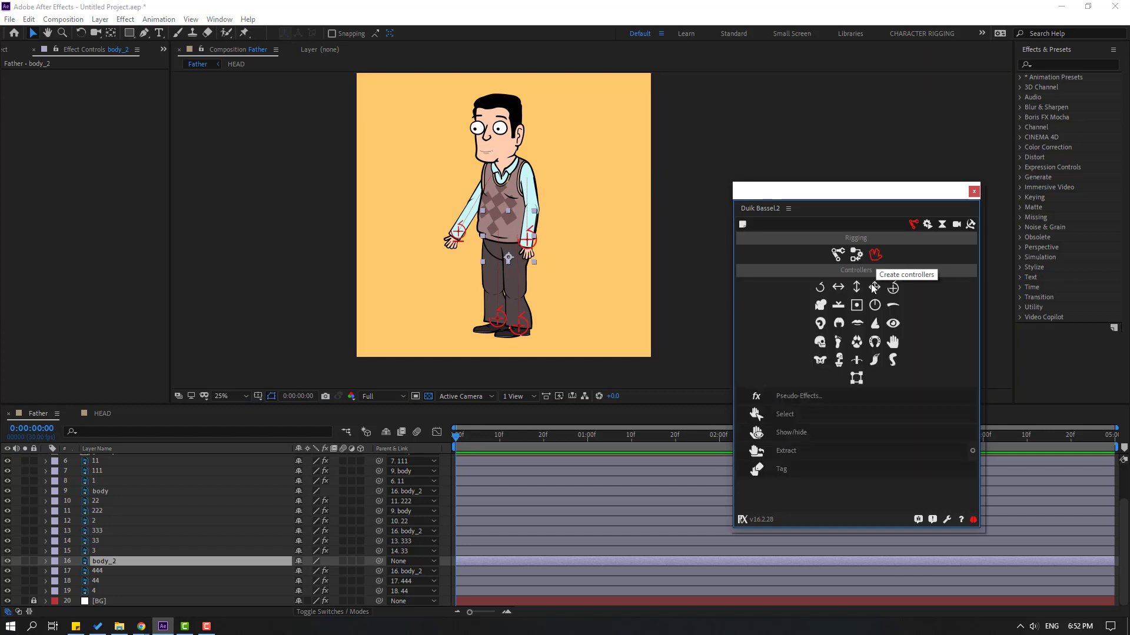
click(856, 360)
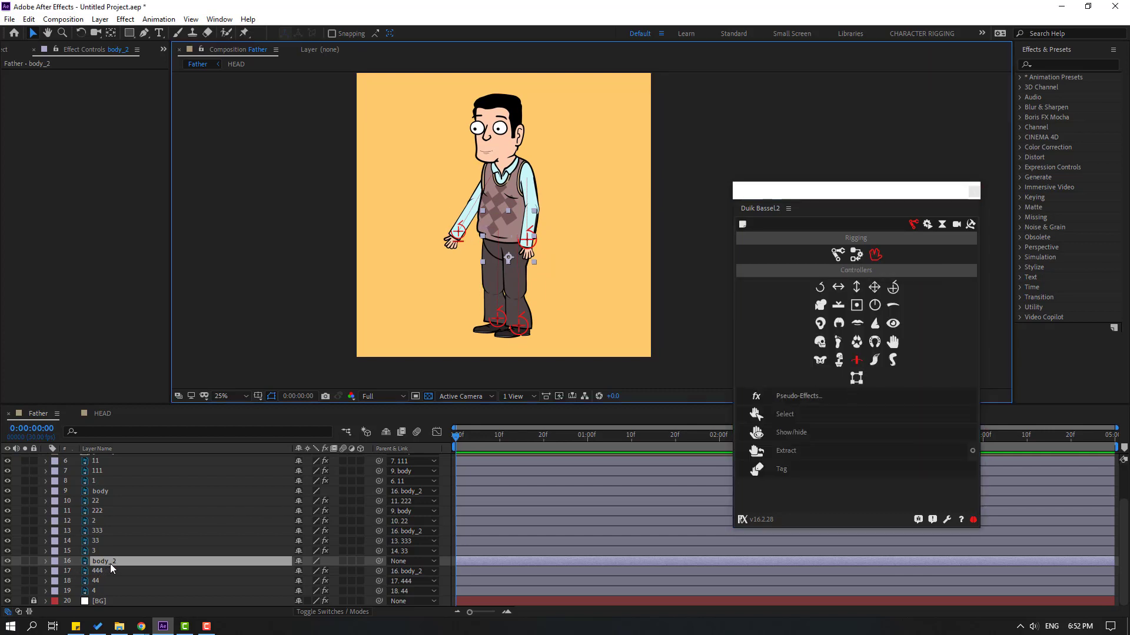
click(875, 288)
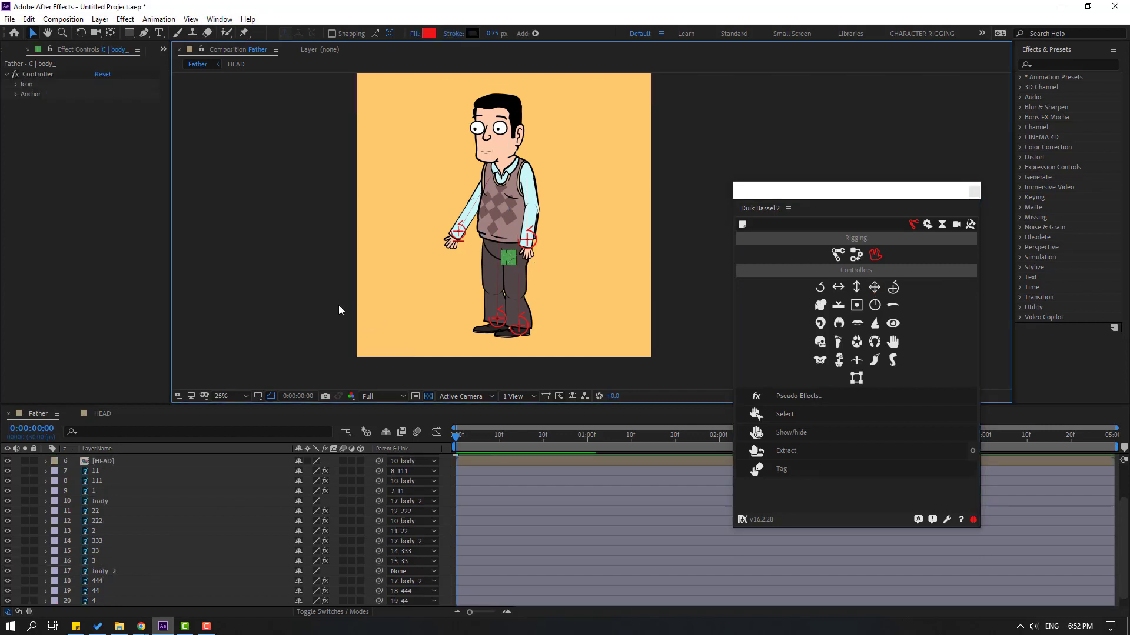
Enlarge the icon of the C | body_ controller to 363%.
key(period)
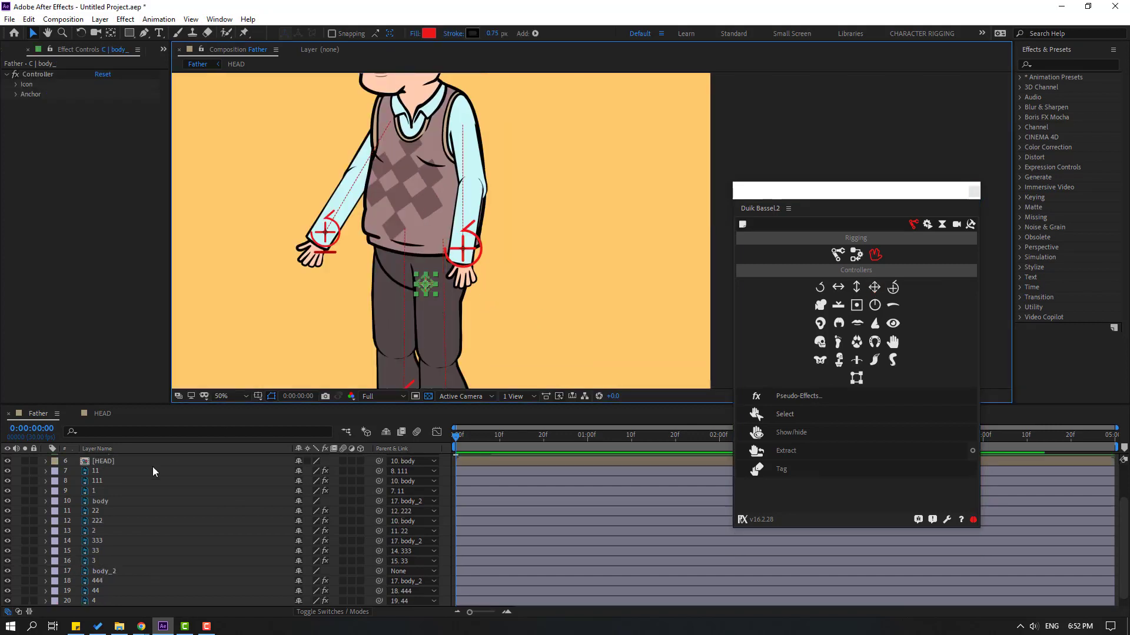
scroll(160, 477, up, 2)
click(16, 84)
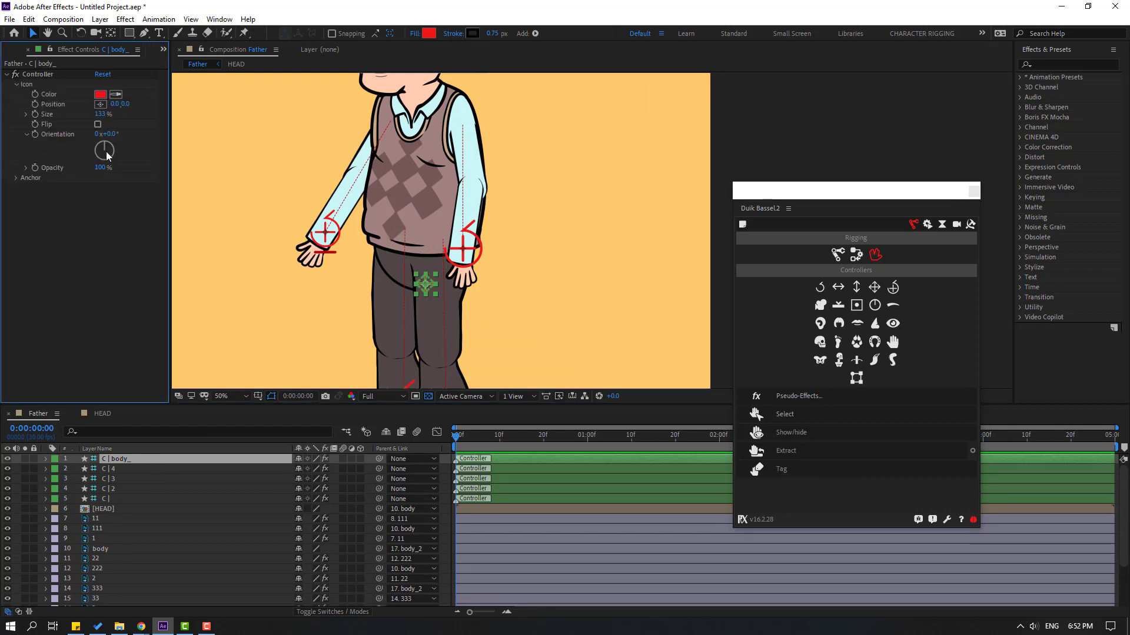
drag(103, 114, 175, 181)
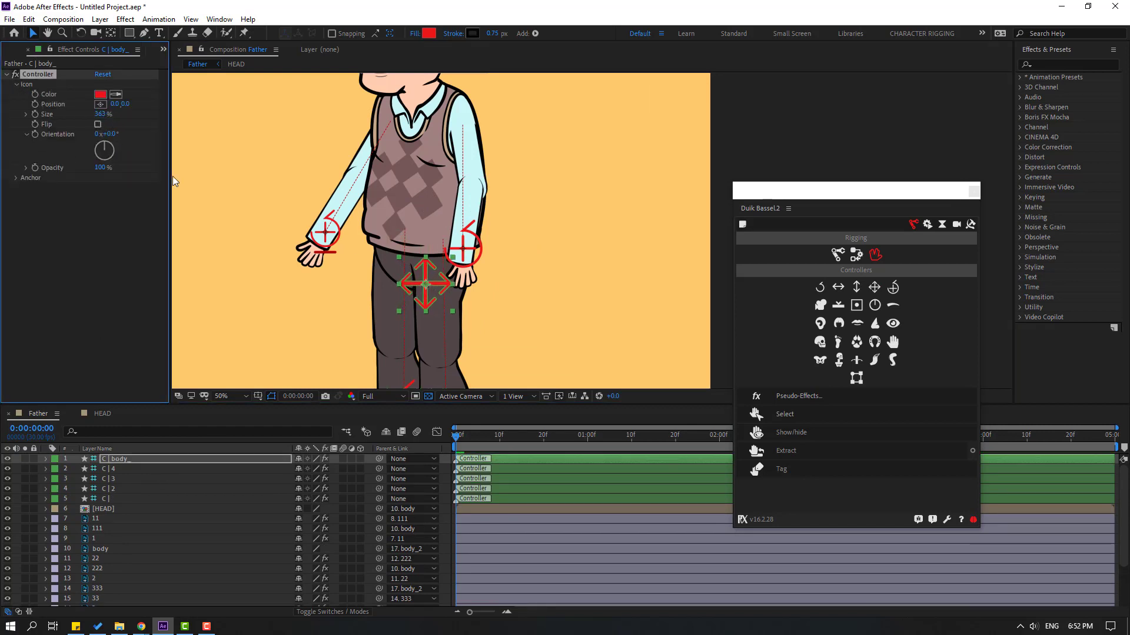
click(432, 288)
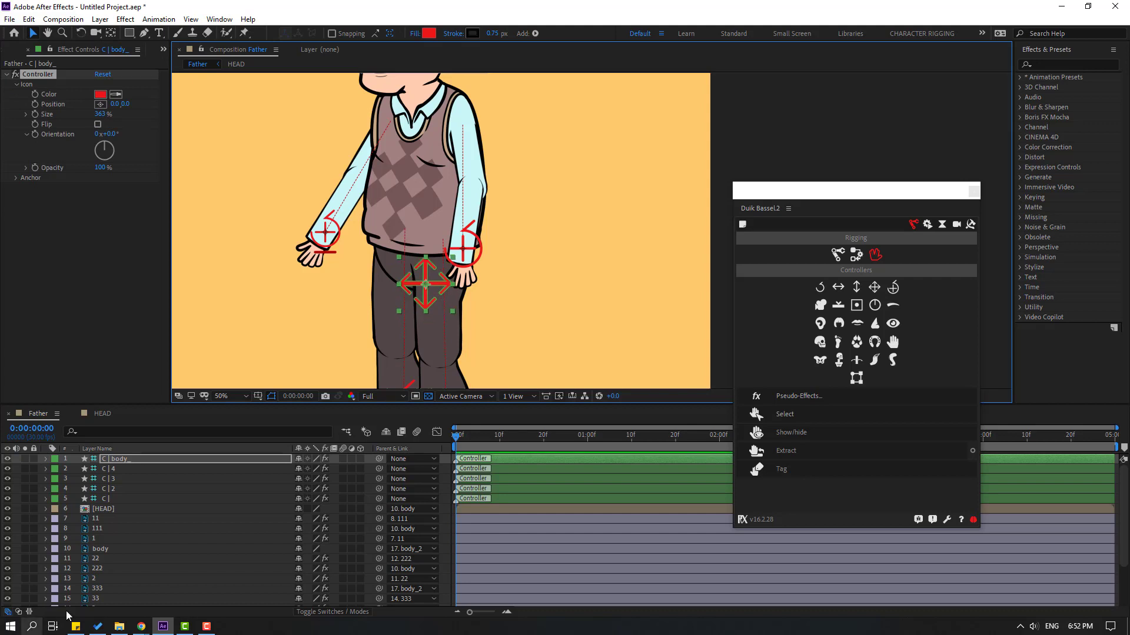
Parent the body_2 layer to the C | body_ controller.
scroll(135, 565, down, 1)
scroll(131, 563, down, 1)
click(112, 561)
scroll(176, 569, up, 1)
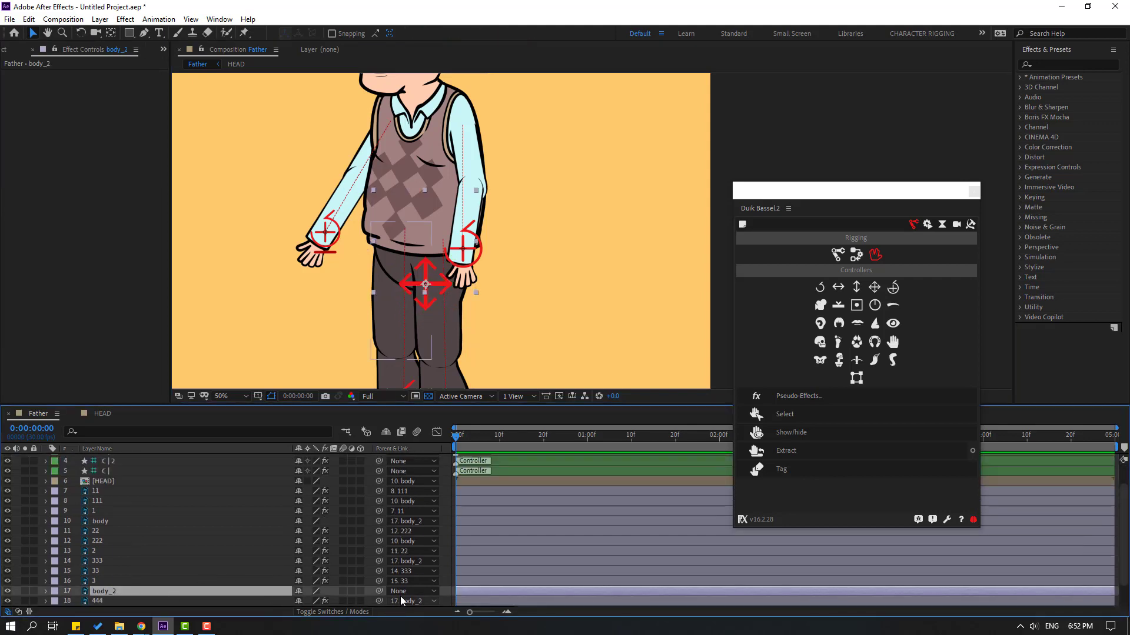
drag(263, 557, 110, 461)
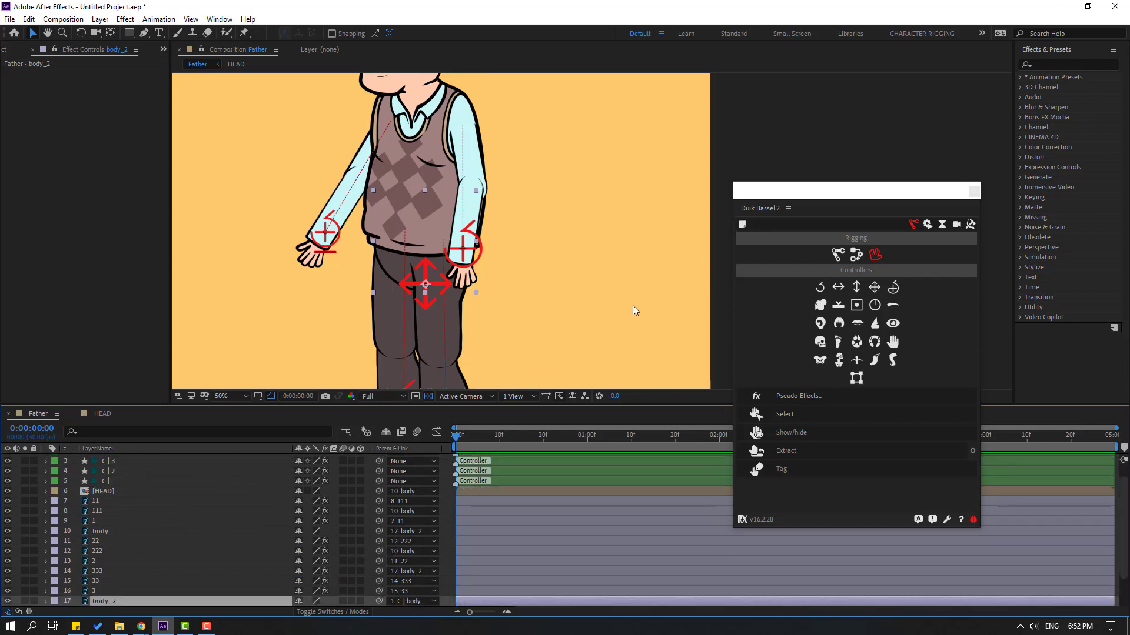
Try moving the C | body_ controller to test its link to body_2, and undo the move.
click(424, 304)
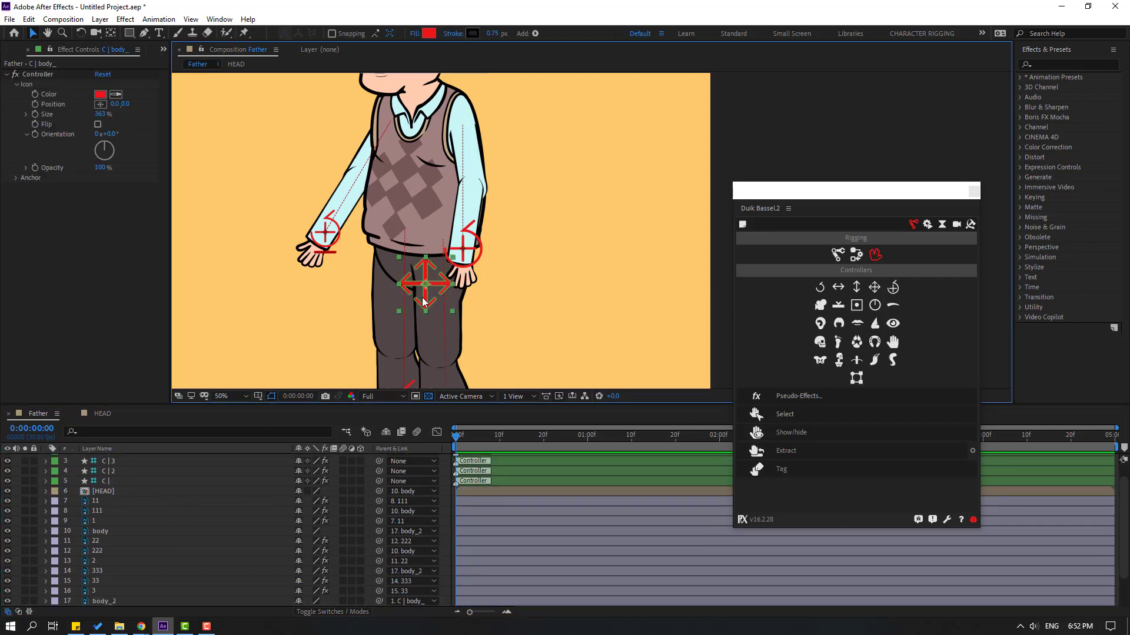
mouse_move(425, 304)
mouse_down()
mouse_move(422, 288)
mouse_move(437, 289)
mouse_move(419, 298)
mouse_up()
key(ctrl+z)
Create a combined position and rotation controller for the body layer with Duik's controller tools.
scroll(146, 520, down, 2)
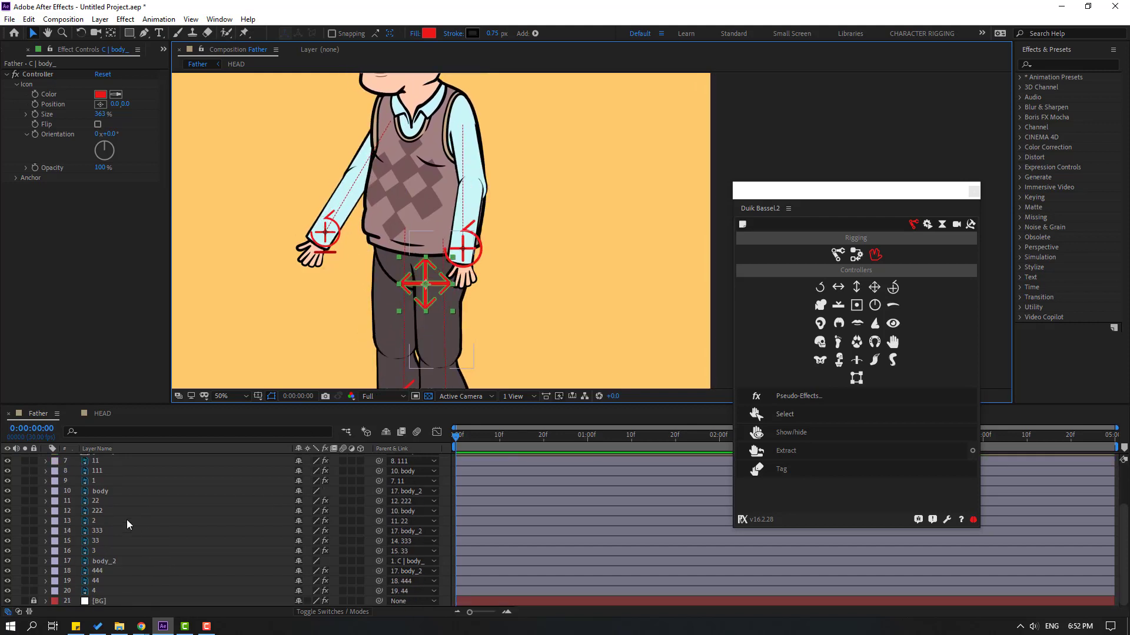
click(118, 491)
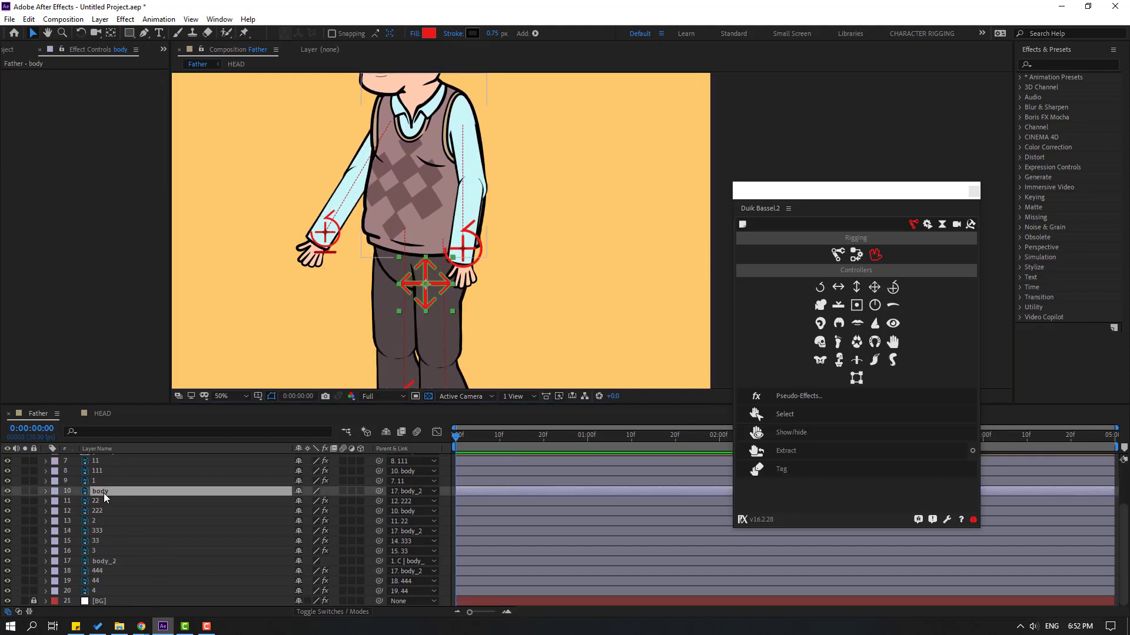
click(894, 288)
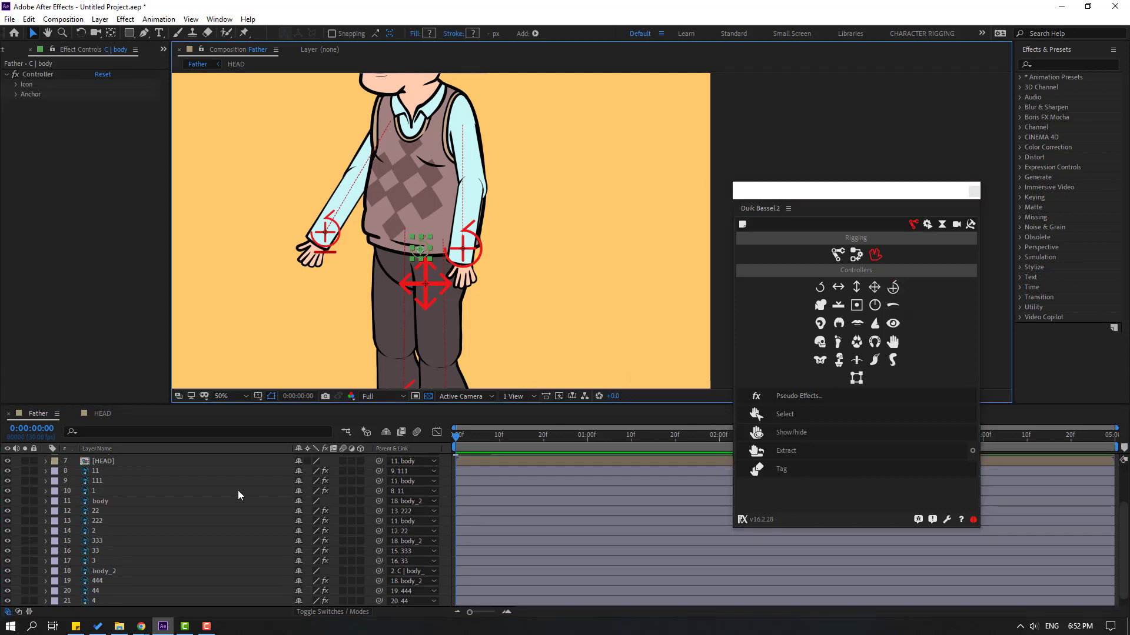
Enlarge the C | body controller's icon to 343% and shift the controller slightly upward at the waist.
click(17, 85)
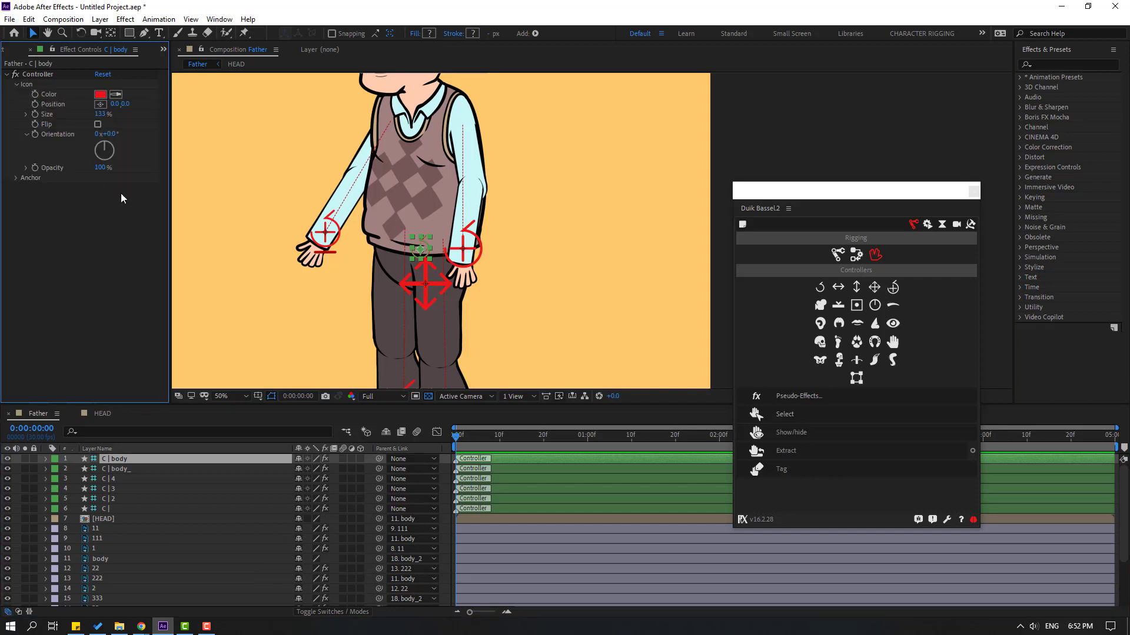
drag(101, 114, 113, 115)
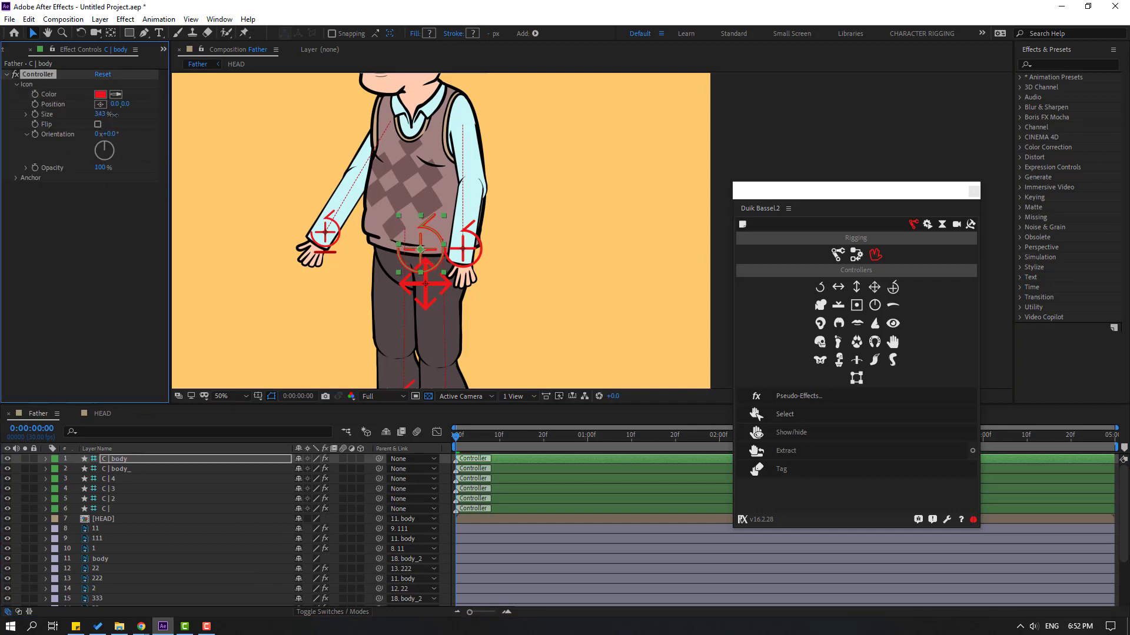
mouse_move(425, 262)
mouse_down()
mouse_move(406, 254)
mouse_move(420, 256)
mouse_up()
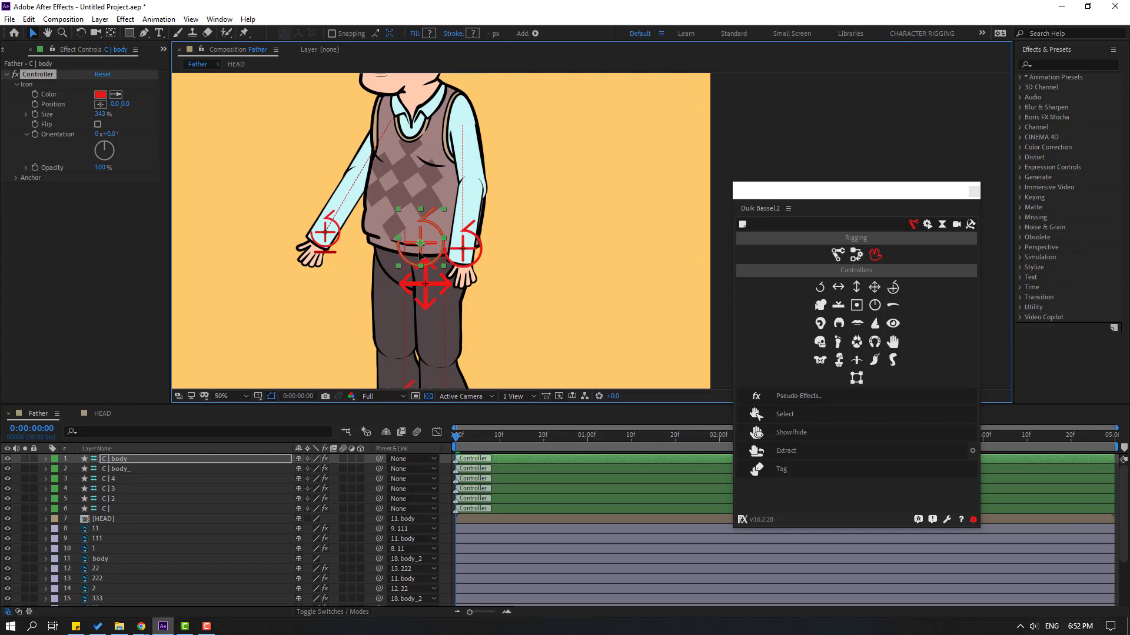
Parent the body layer to the C | body controller, and parent that controller to C | body_.
click(161, 559)
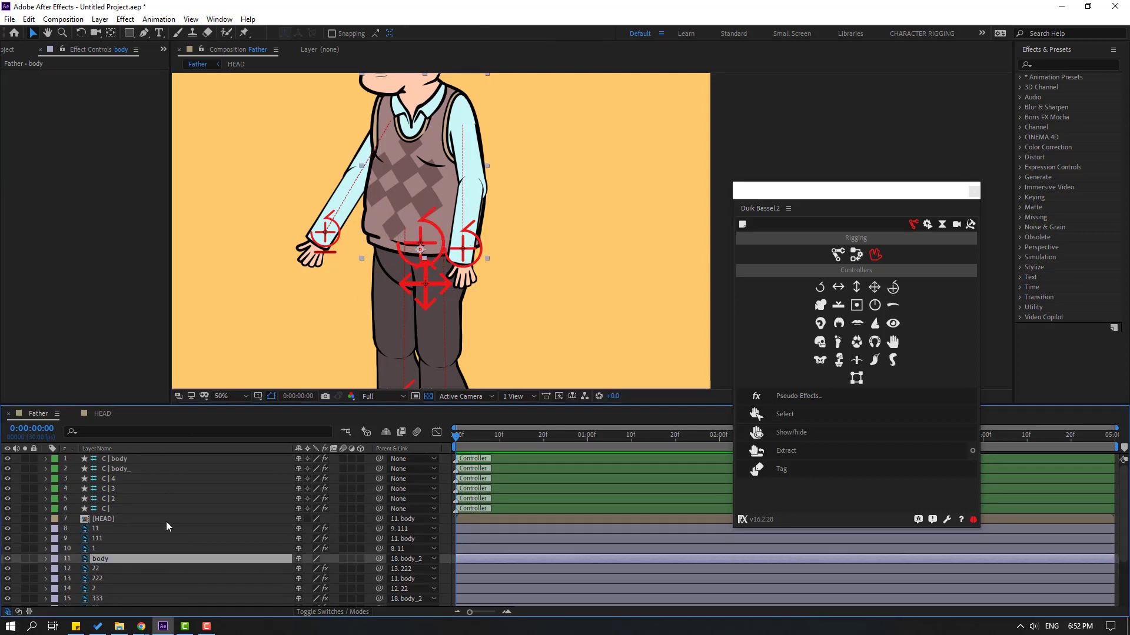
drag(379, 559, 121, 462)
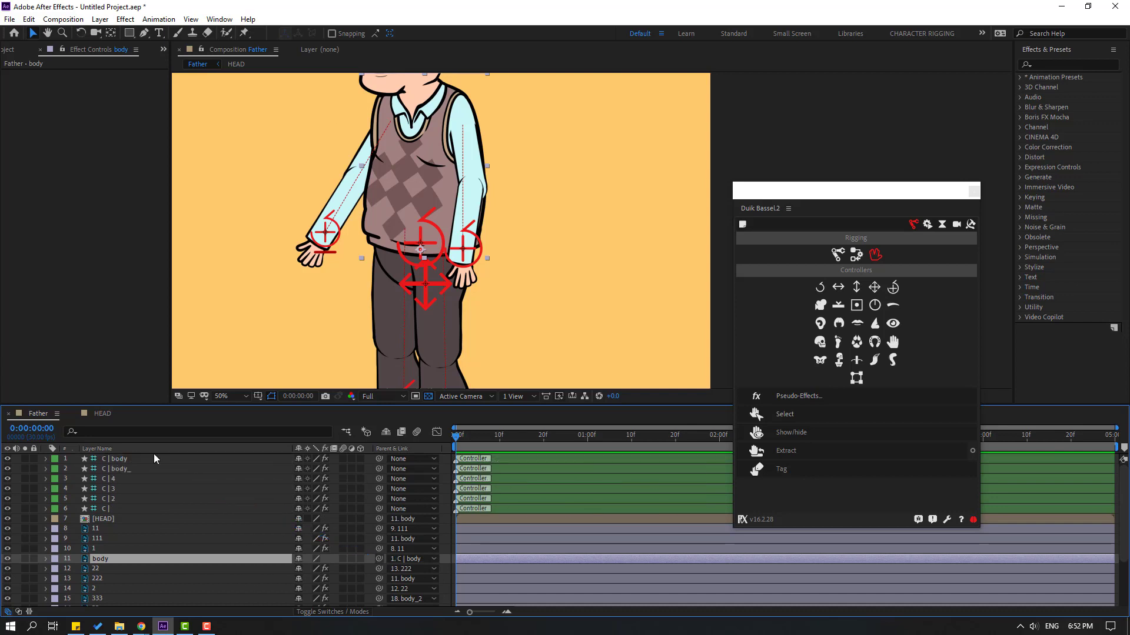
click(121, 461)
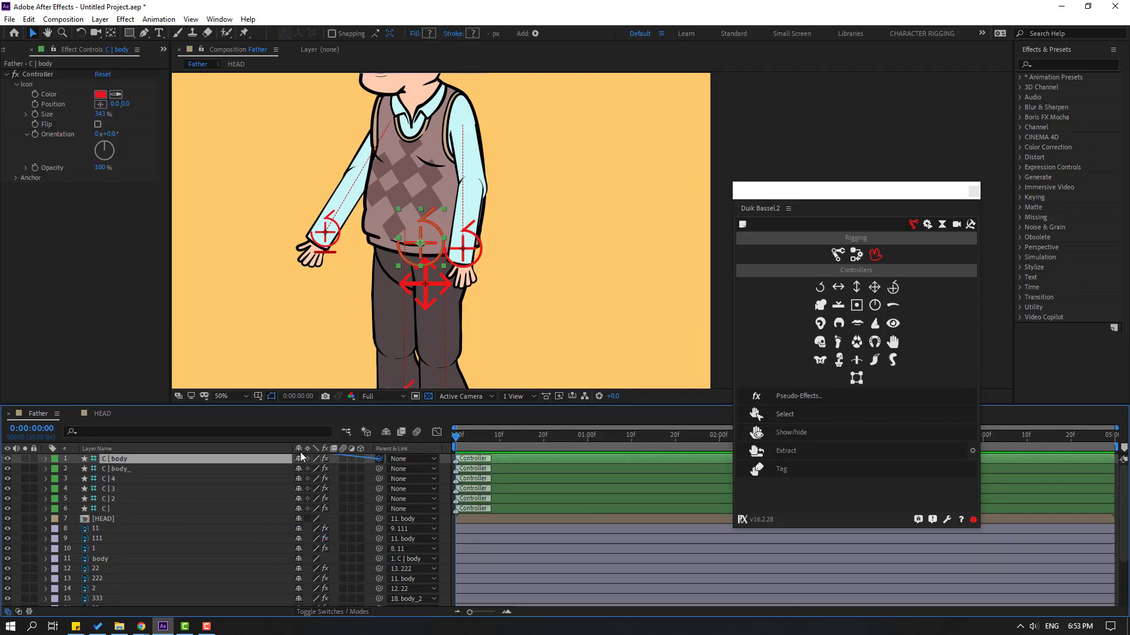
drag(301, 456, 124, 469)
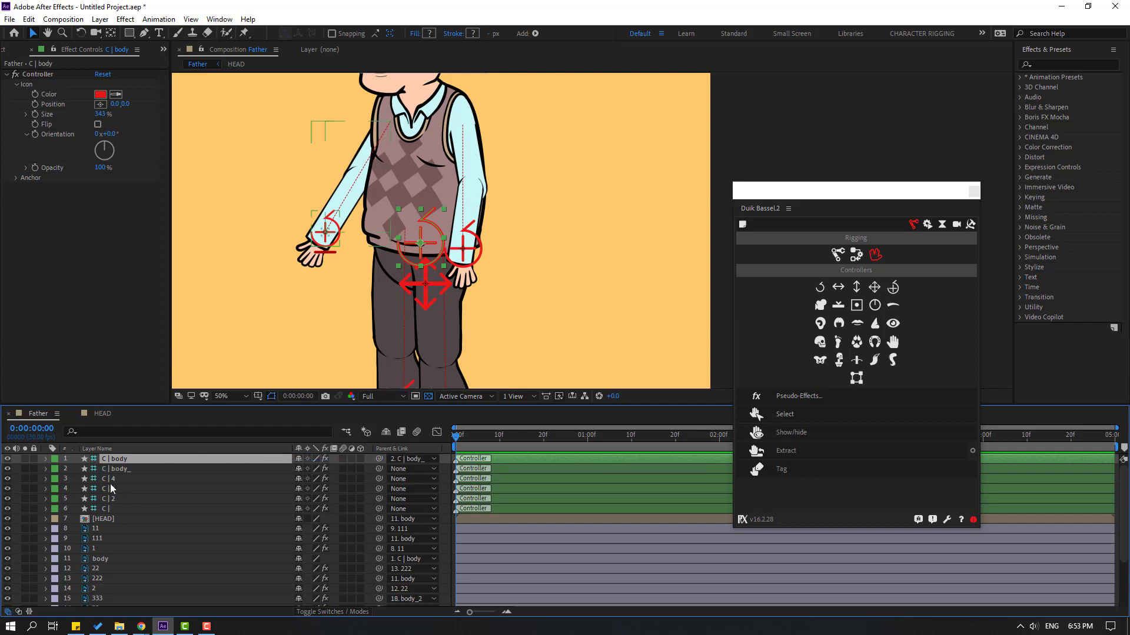
Try moving and rotating the C | body controller to test the upper body, and undo both trials.
drag(431, 264, 408, 231)
key(ctrl+z)
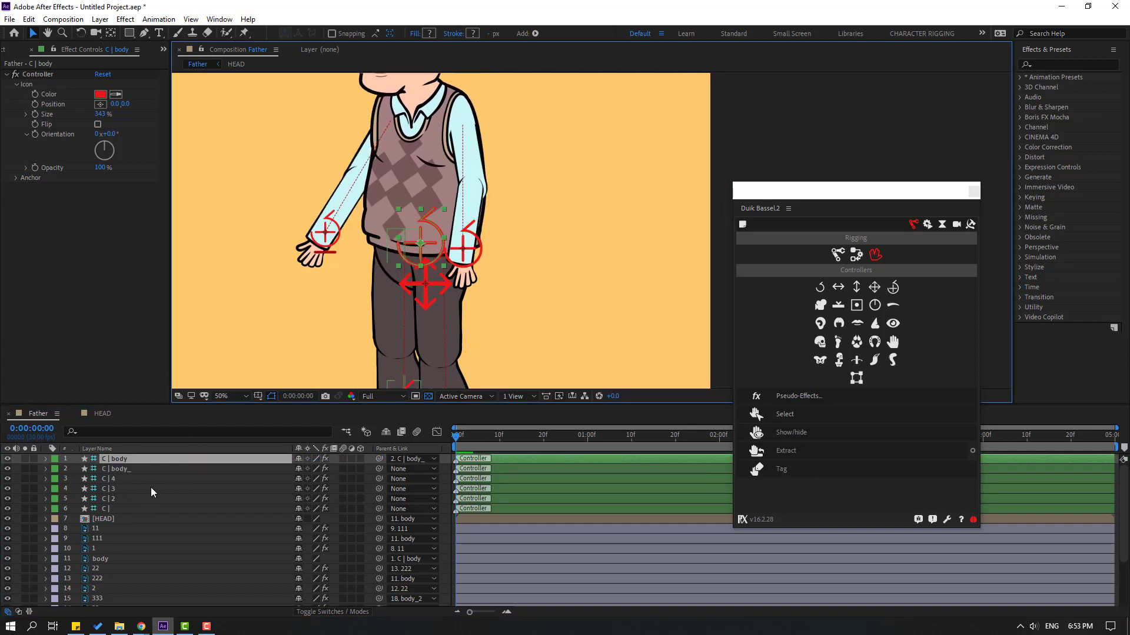
key(r)
drag(314, 469, 322, 468)
key(ctrl+z)
Try moving the C | body_ controller to test the whole body with its parented controller, and undo it.
click(114, 479)
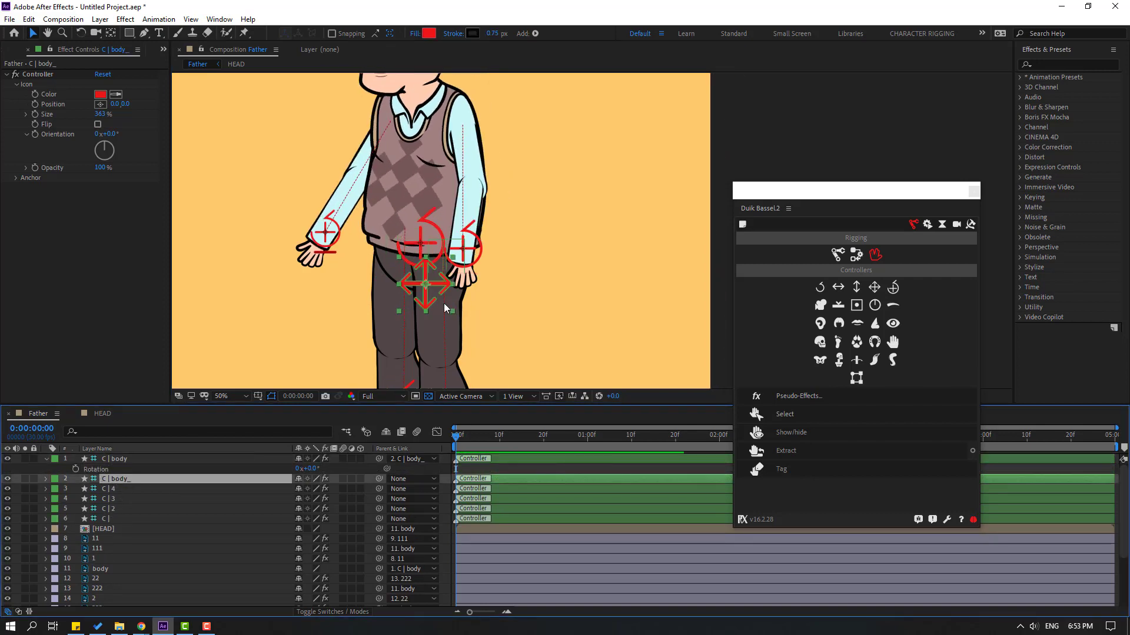
drag(425, 297, 425, 295)
key(ctrl+z)
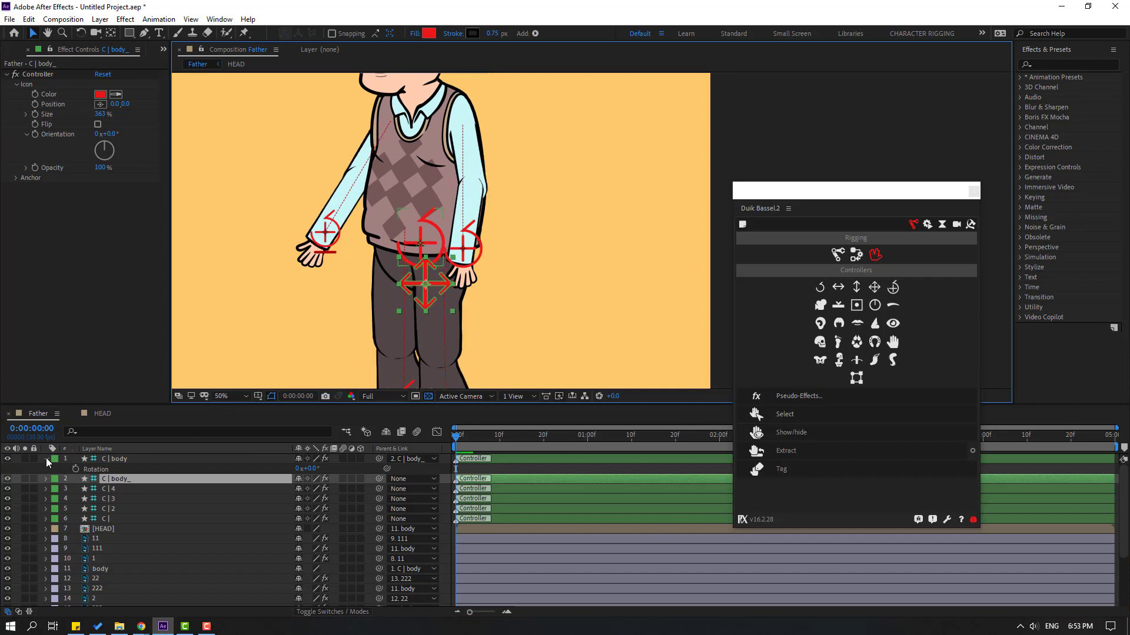
Collapse the C | body layer's rotation property, fit the whole character in view, and close the Duik panel.
click(47, 458)
key(shift+slash)
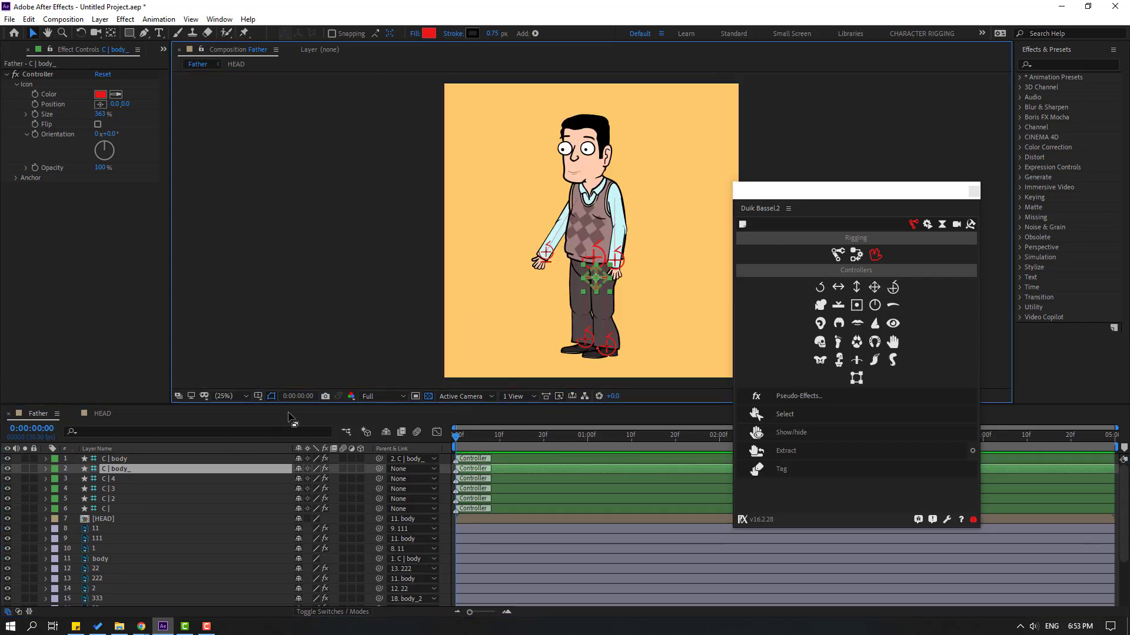
click(974, 192)
Mark all body and limb layers from 11 down to 4 as shy, and hide the shy layers.
click(112, 528)
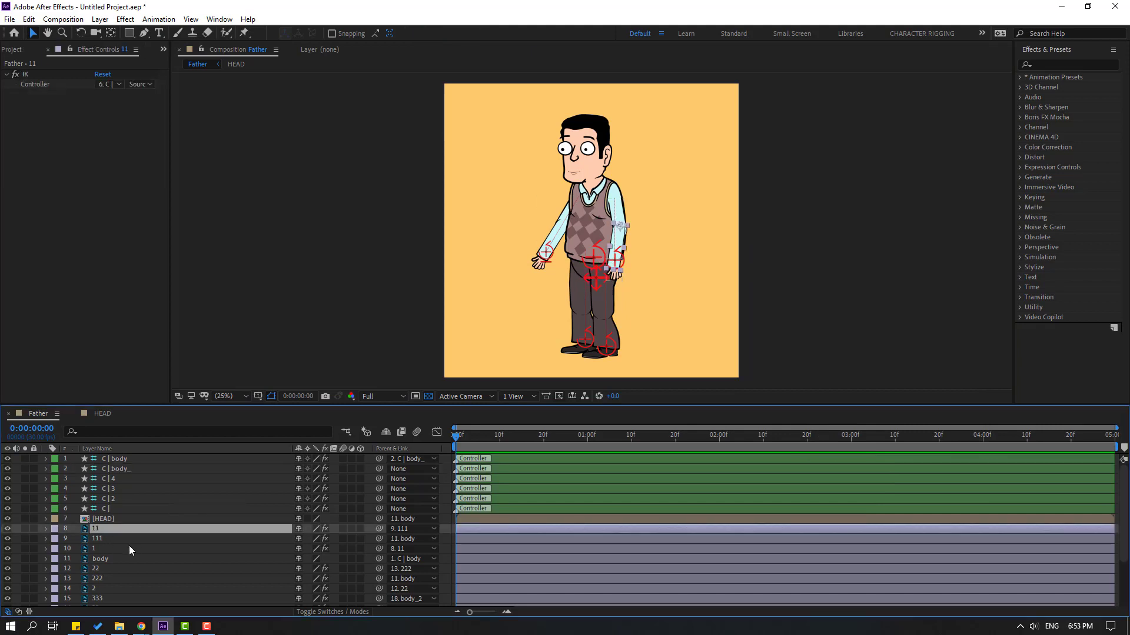
scroll(124, 559, down, 3)
shift+click(101, 591)
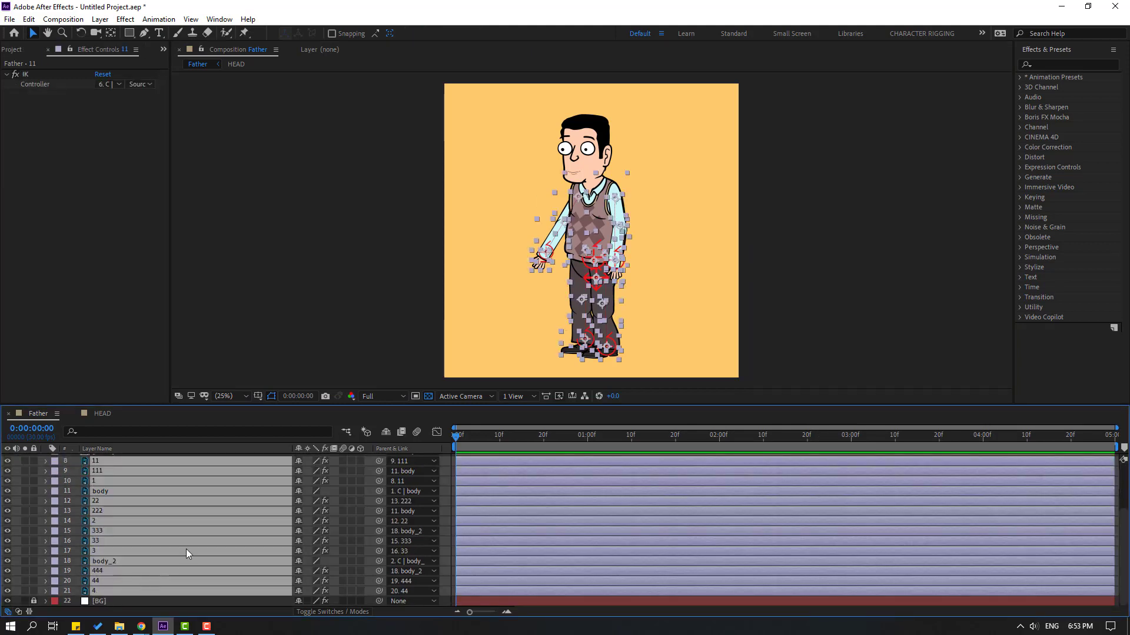
click(297, 463)
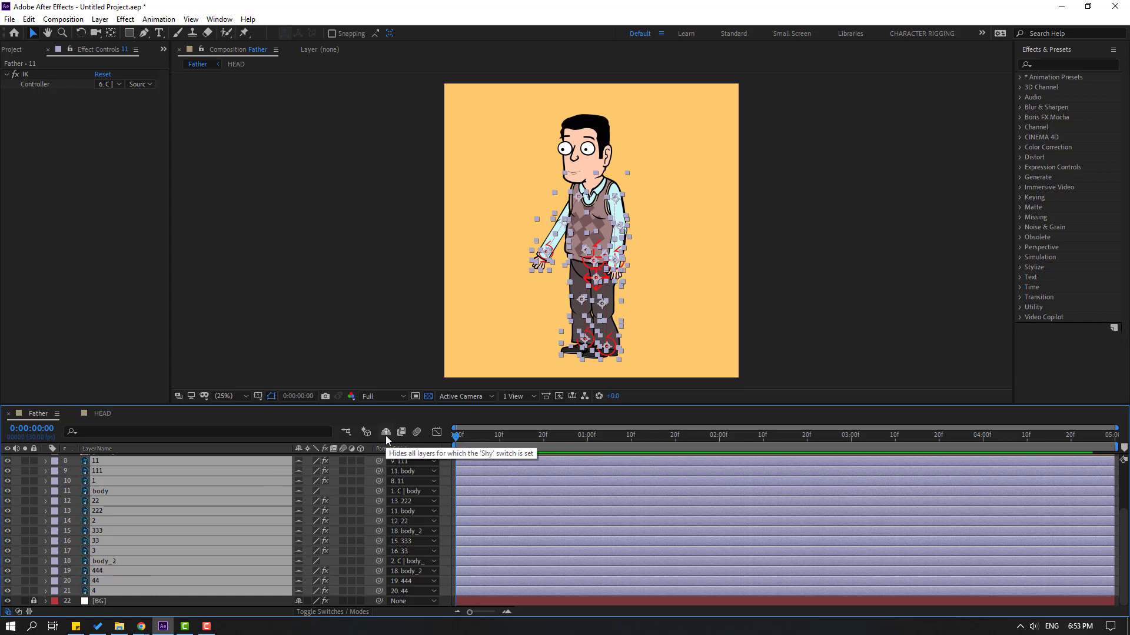
click(386, 432)
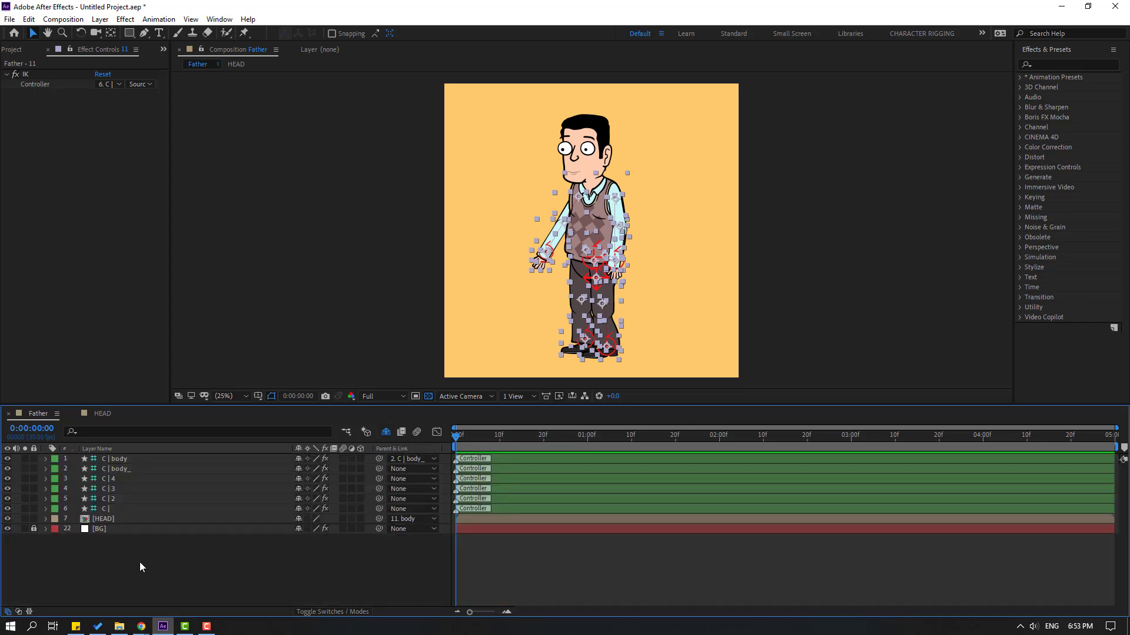
Rename the C | controller of the arm hanging beside the hip as HAND_RIGHT.
scroll(471, 316, up, 4)
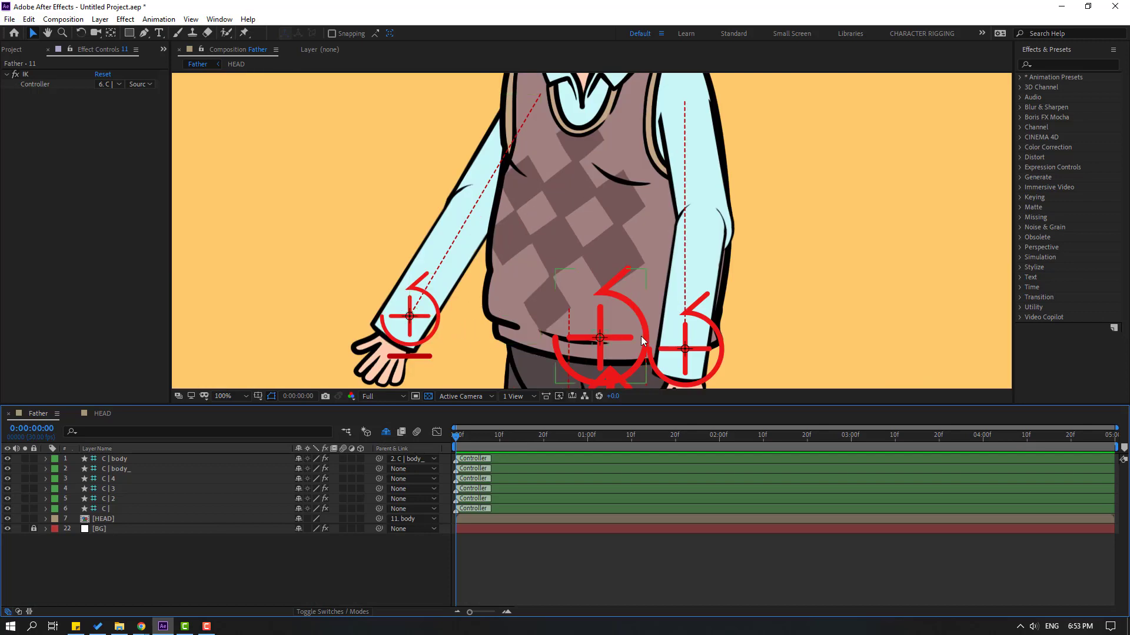
scroll(595, 326, down, 2)
drag(594, 325, 553, 288)
click(618, 253)
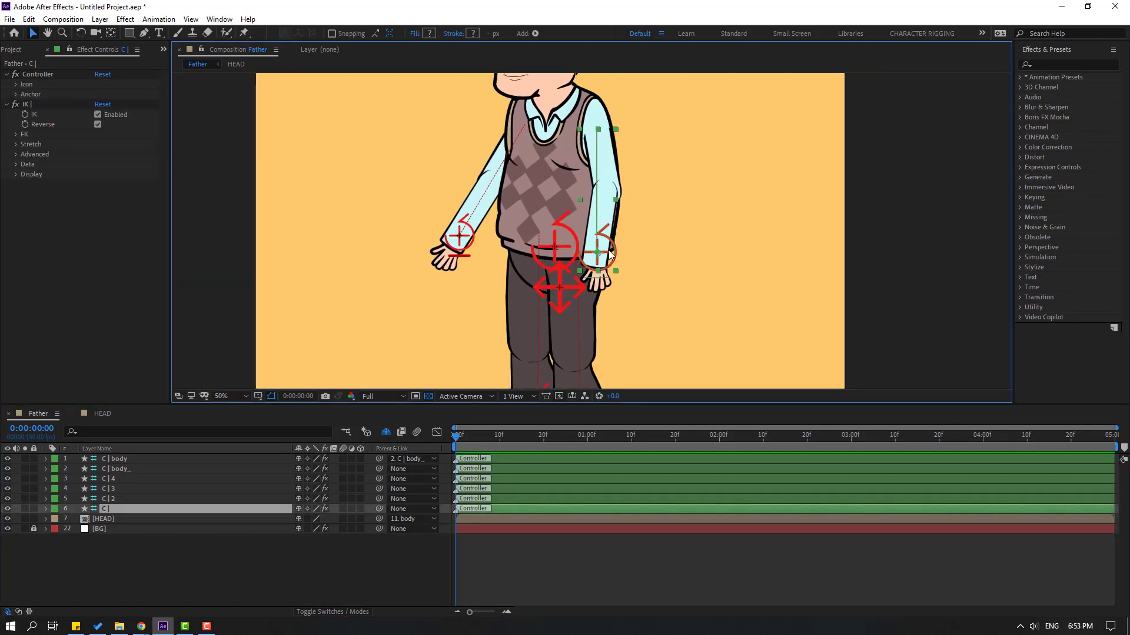
click(117, 510)
key(Return)
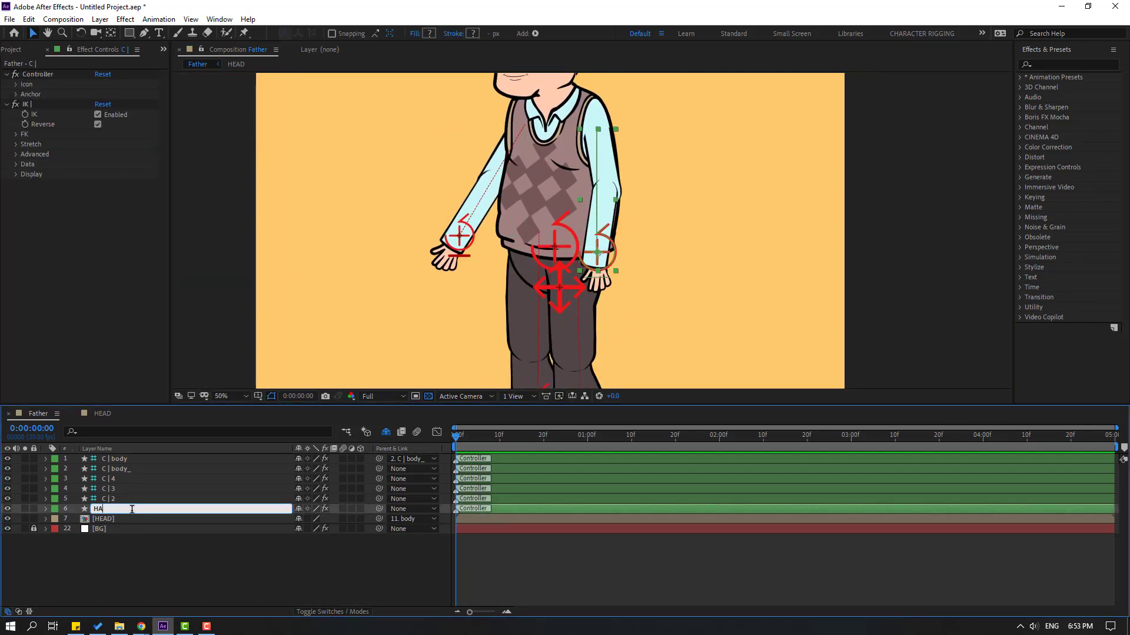
text(HAND_RIGHT)
key(Return)
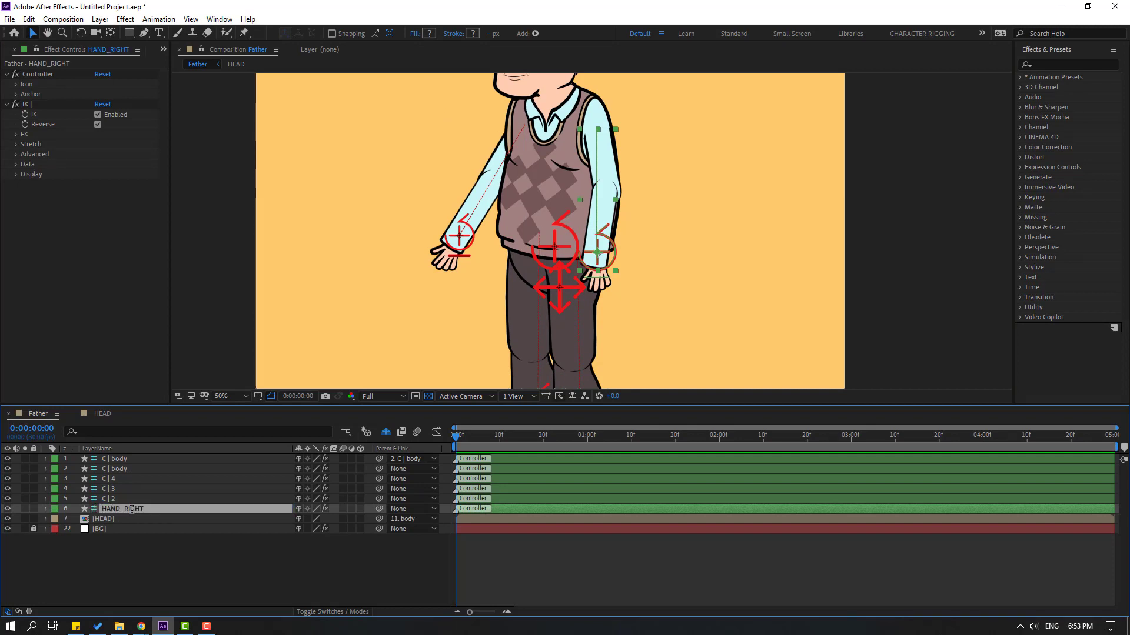
Rename the C | 2 controller of the other arm as HAND_LEFT.
click(107, 500)
key(Return)
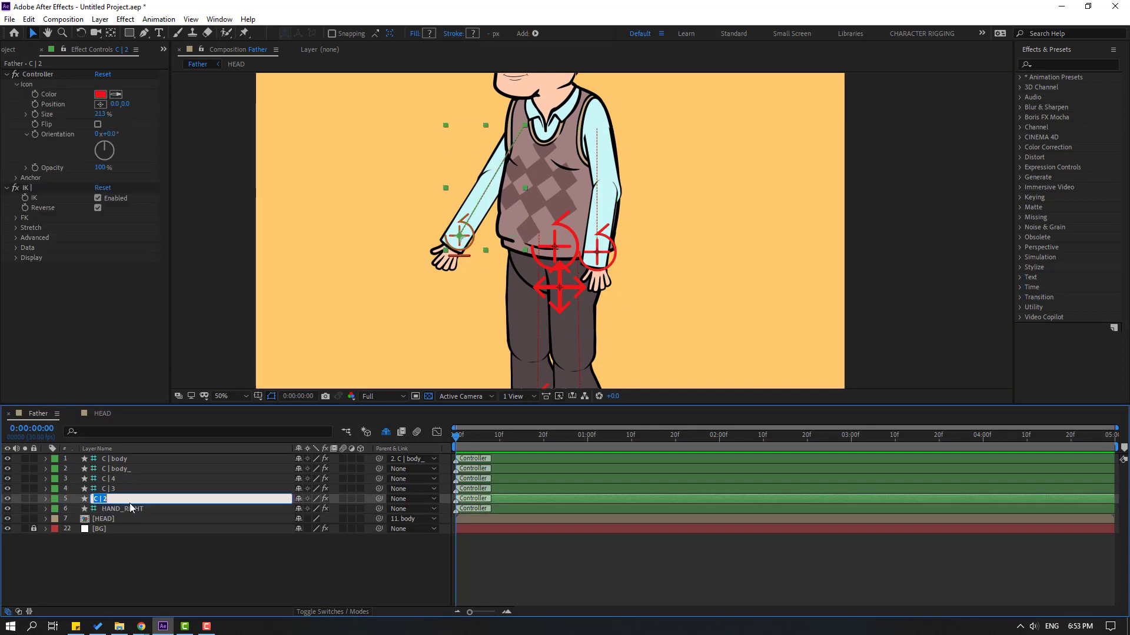
text(HAND_LEFT)
key(Return)
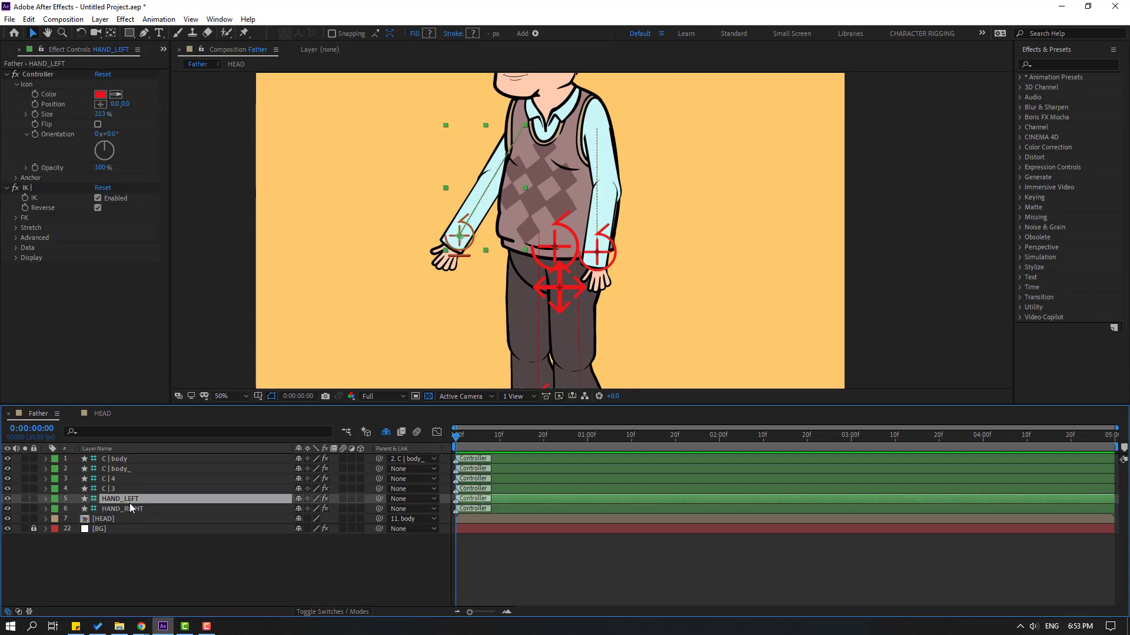
Rename the C | 3 leg controller as FOOT_RIGHT.
click(107, 488)
scroll(392, 264, down, 2)
scroll(391, 264, up, 2)
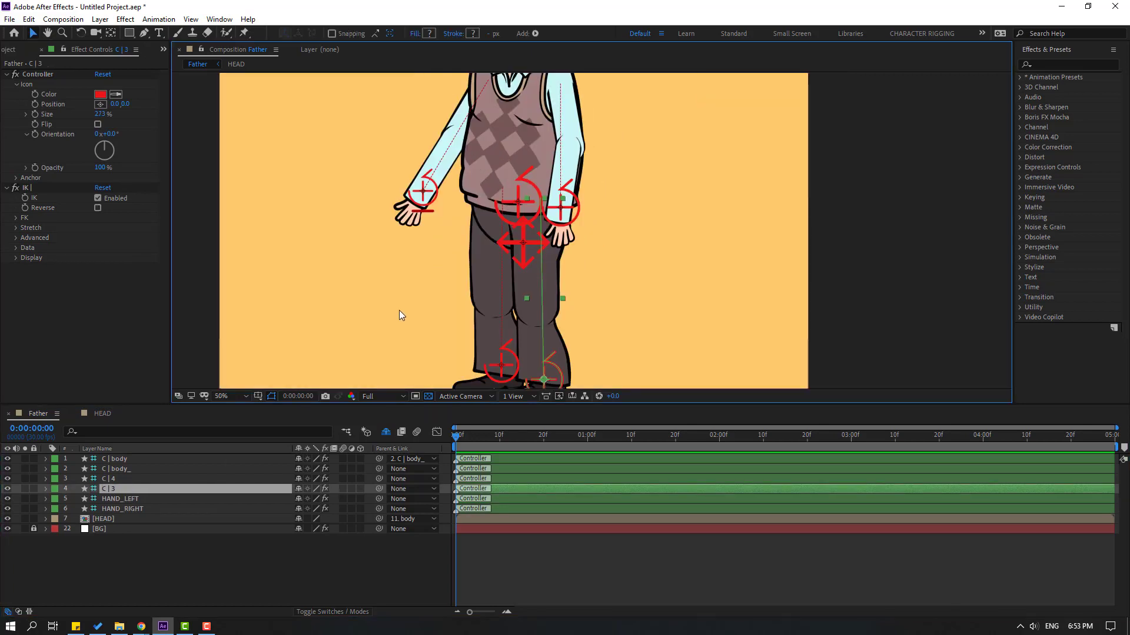
key(Return)
text(FOOT_)
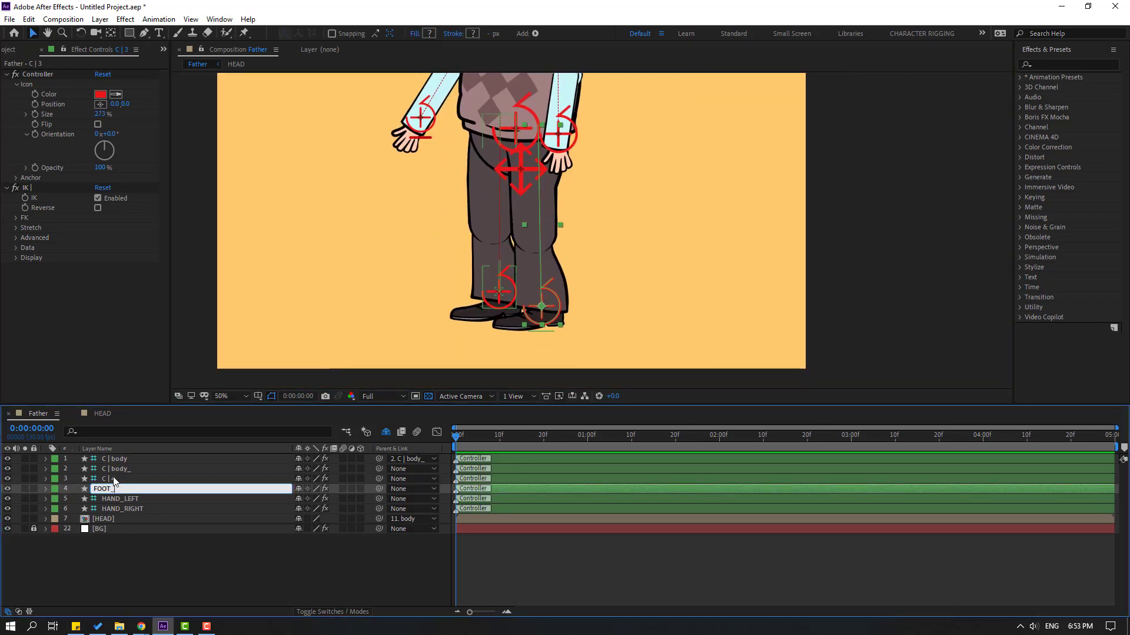
text(RIGHT)
key(Return)
Rename the C | 4 leg controller as FOOT_LEFT.
click(139, 479)
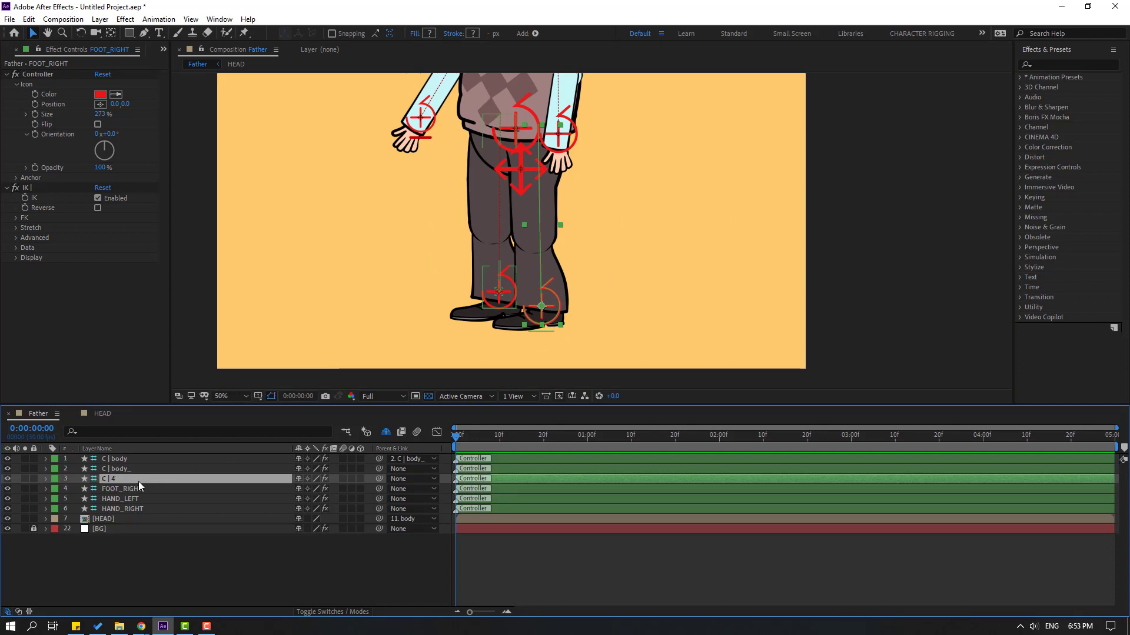
key(Return)
text(FOOT_LEFT)
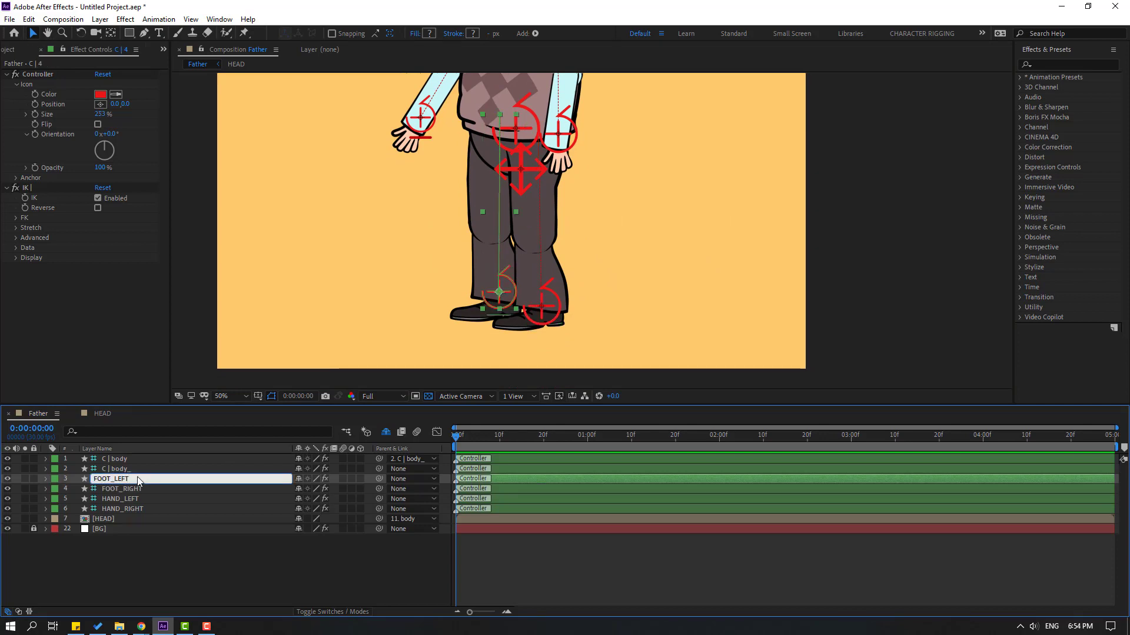
key(Return)
Rename the C | body_ controller at the hips as BODY_MAIN.
click(143, 469)
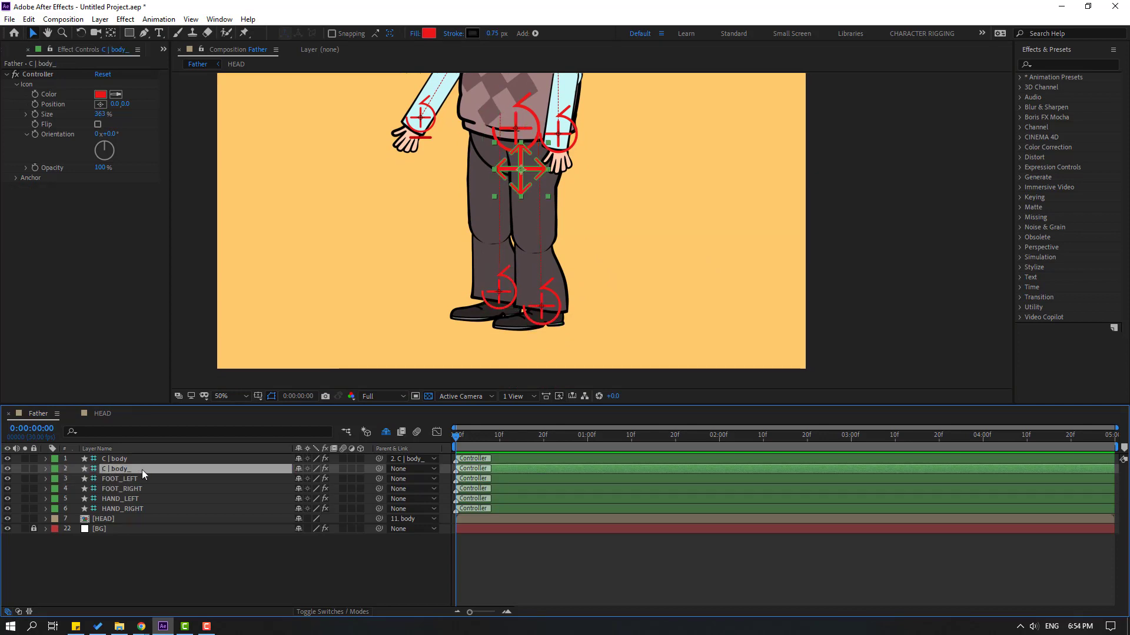
key(Return)
text(BODY_MAIN)
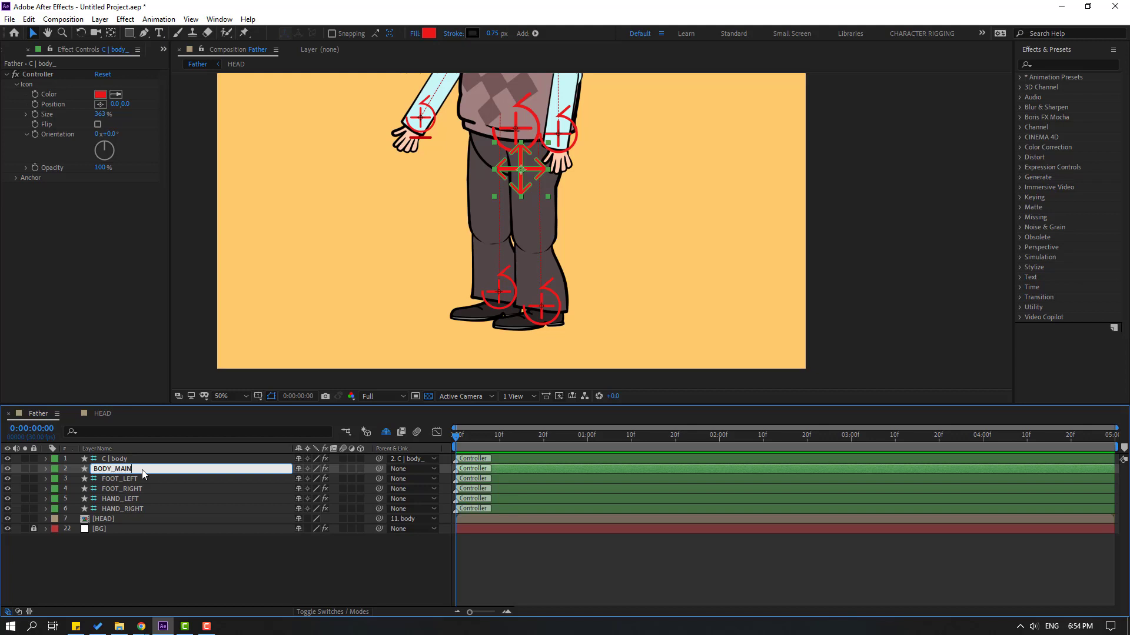
key(Return)
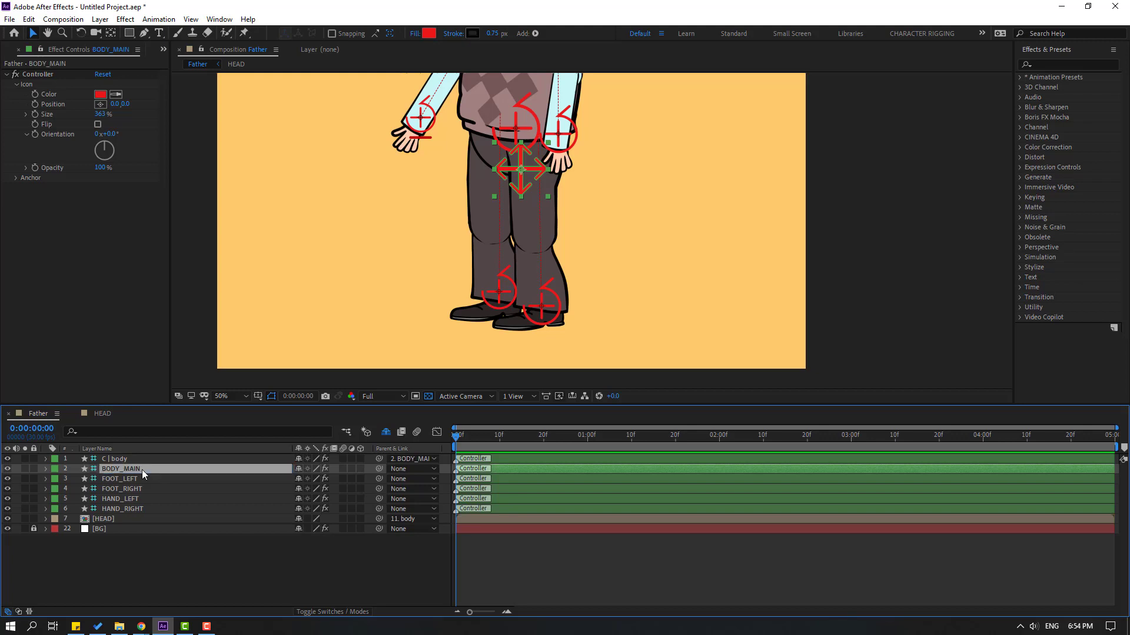
Rename the C | body controller above the hips as BODY_UP.
key(ctrl+Up)
key(Return)
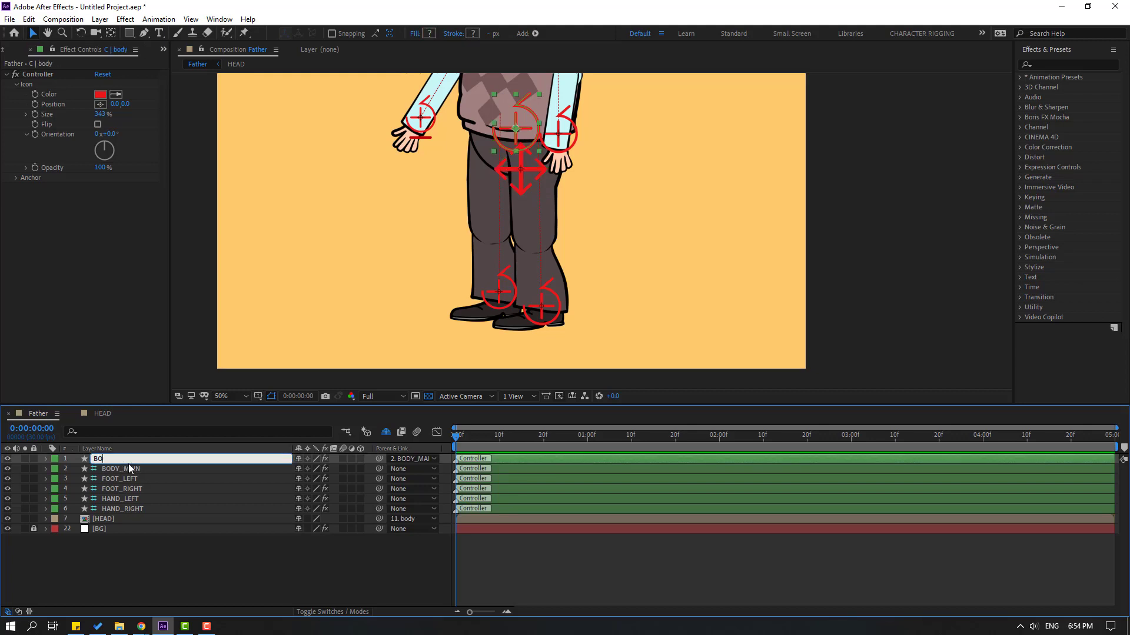
text(BODY_UP)
key(Return)
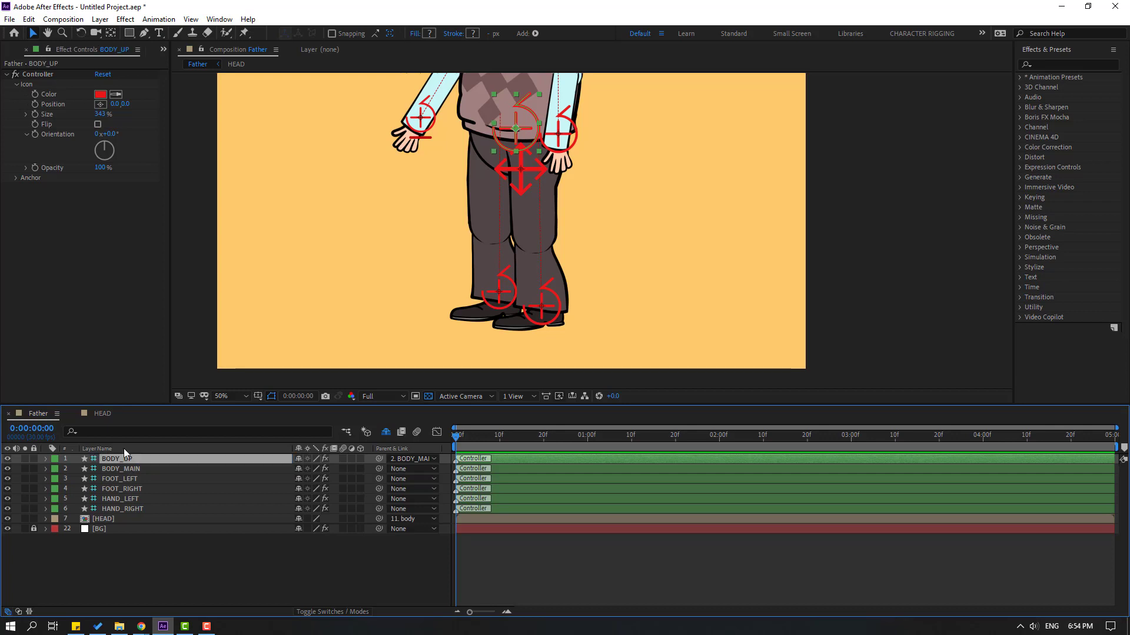
Test the BODY_UP controller by moving it slightly downward, and undo the move.
click(219, 398)
click(221, 487)
click(182, 575)
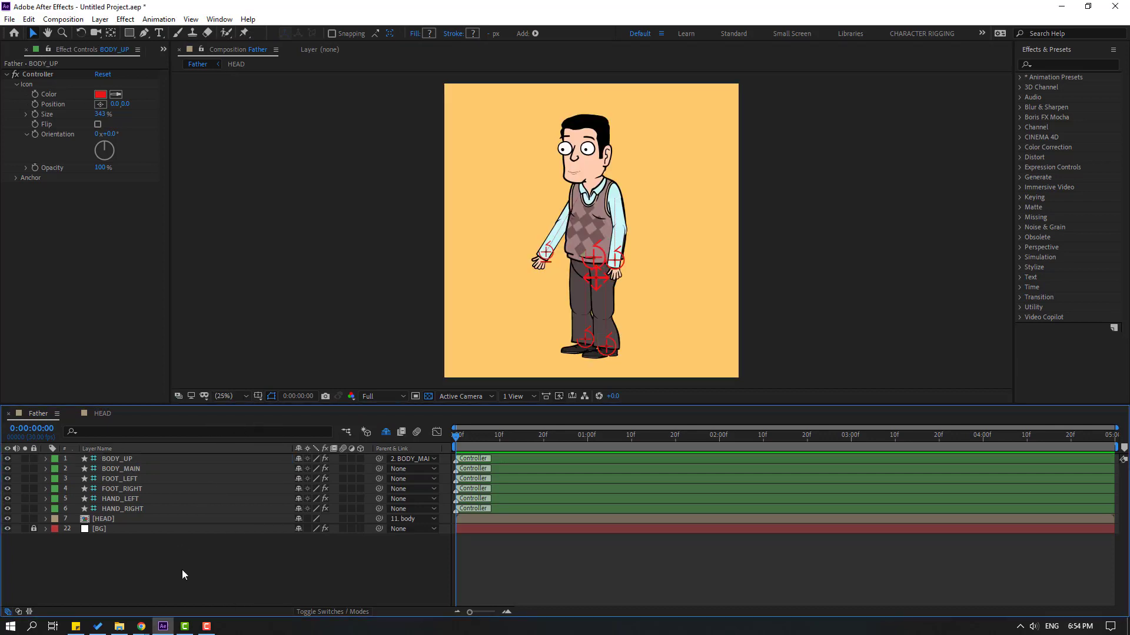
click(596, 258)
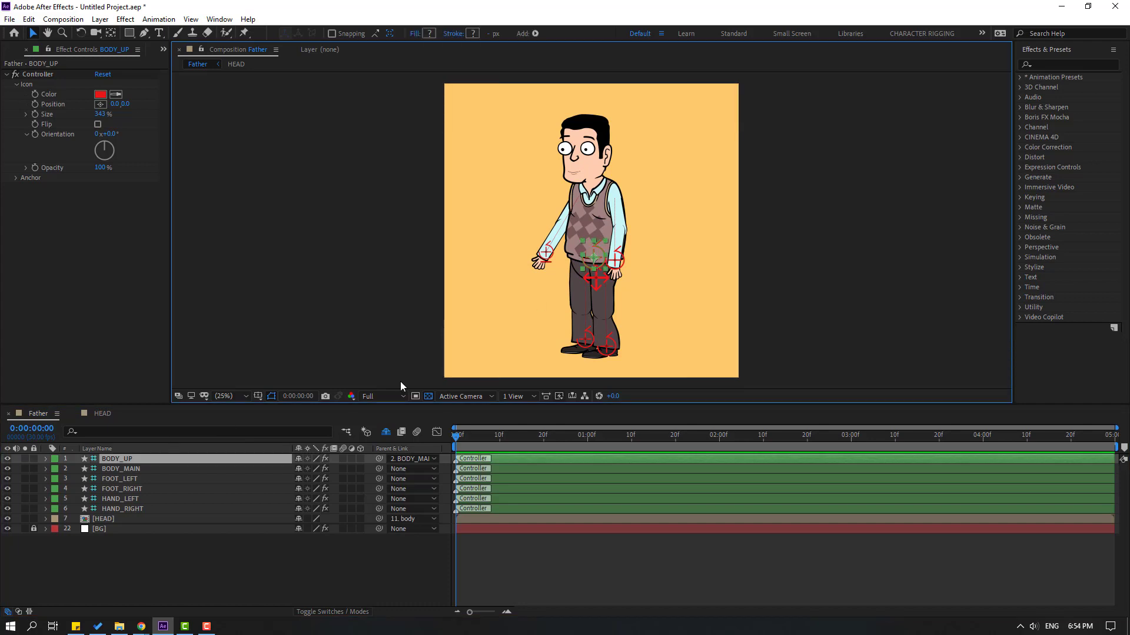
drag(596, 258, 601, 285)
key(ctrl+z)
click(597, 284)
Test the FOOT_RIGHT controller by lifting the foot slightly, undo the move, and leave all controllers deselected.
click(606, 347)
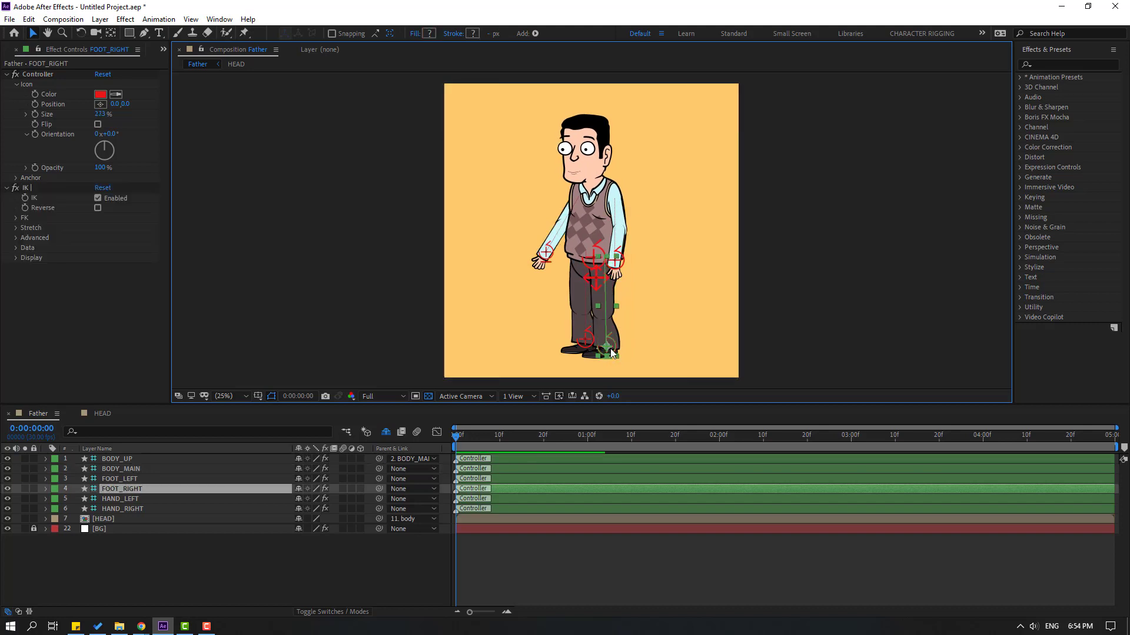
drag(620, 340, 625, 327)
key(ctrl+z)
click(585, 340)
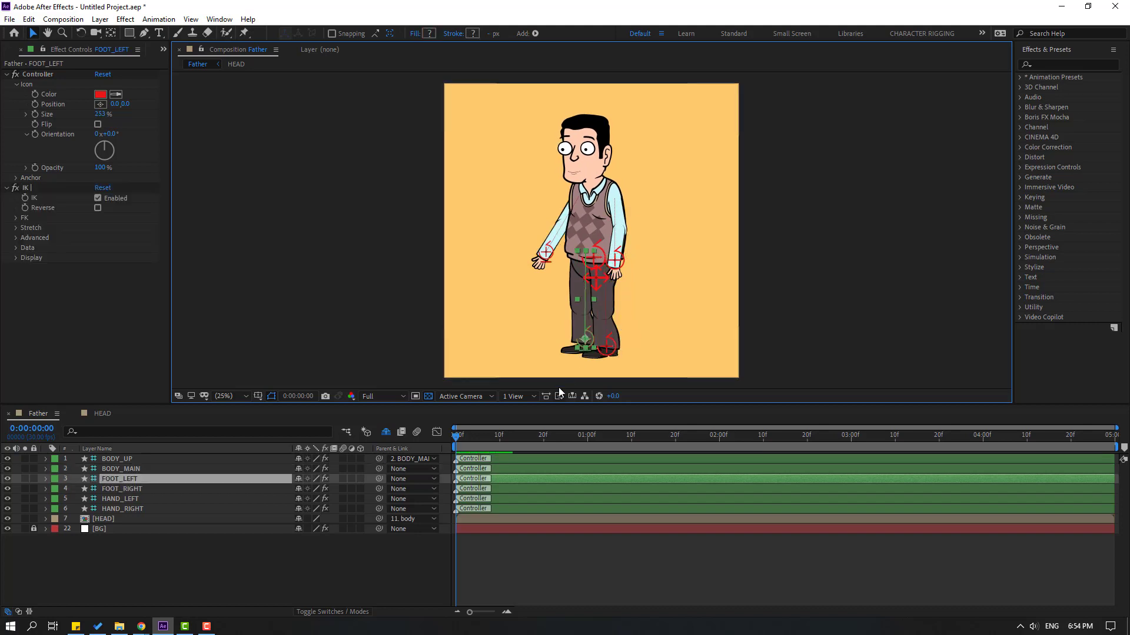
click(560, 578)
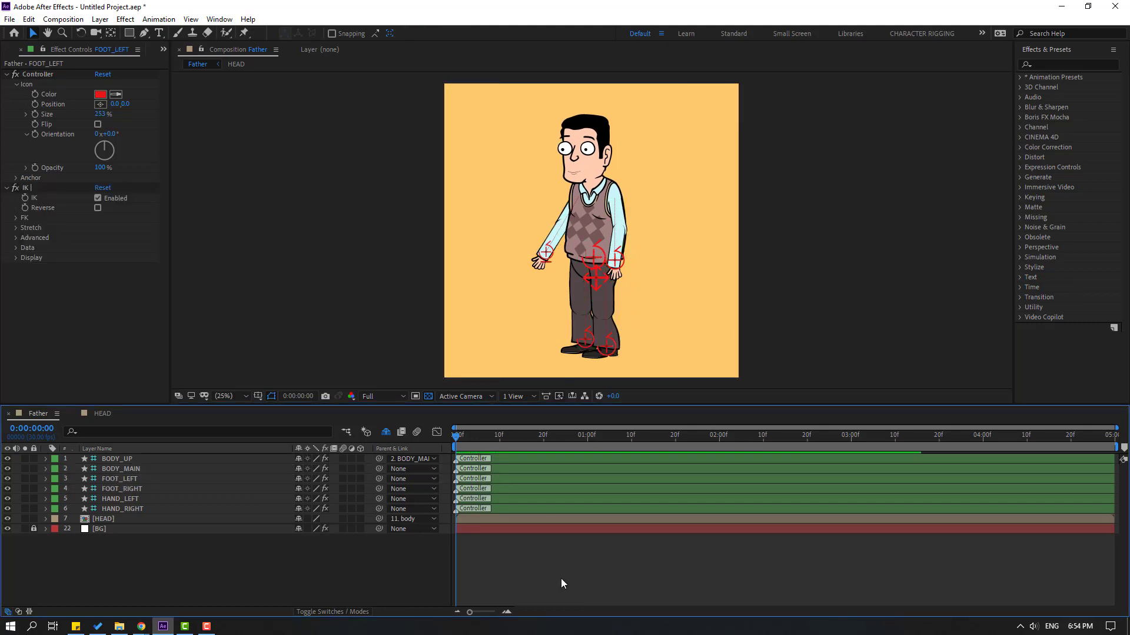